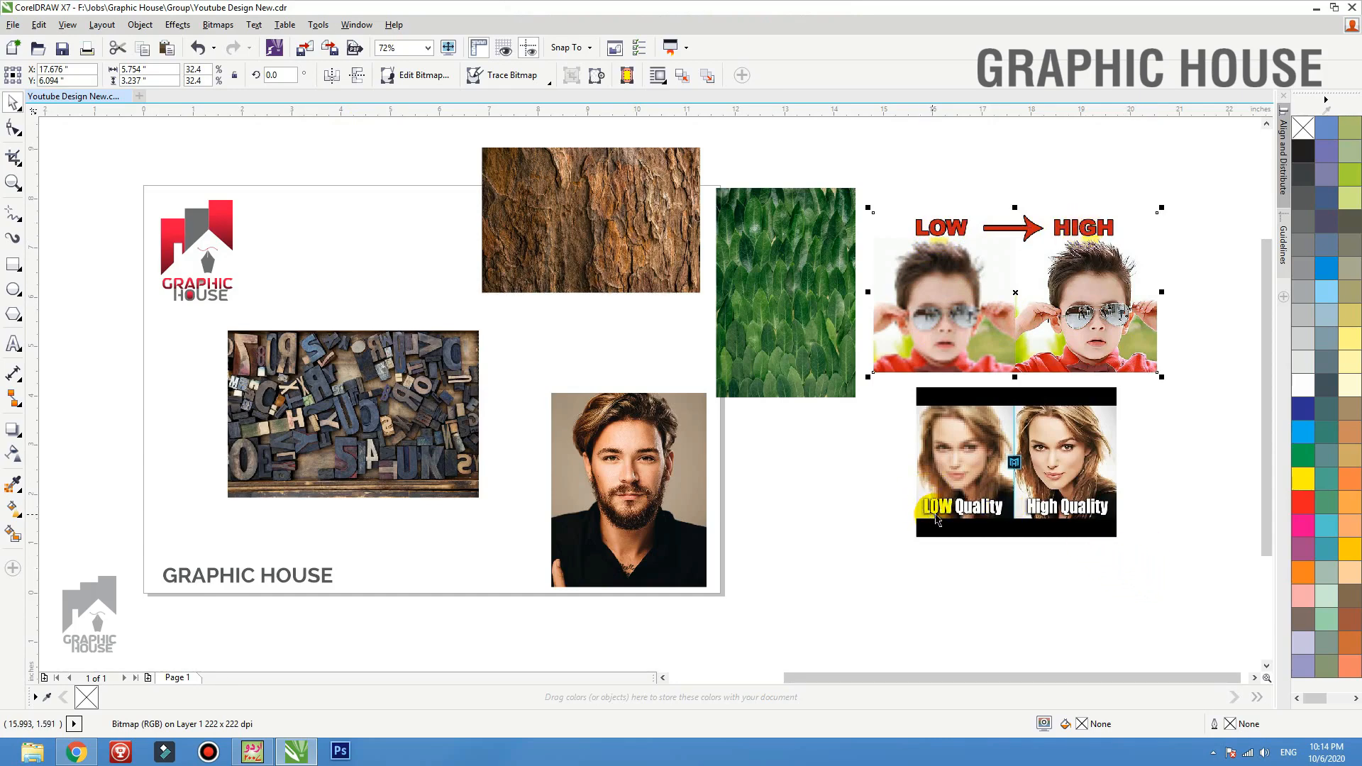
Shift the tree-bark photo slightly left and down, and the wooden-letters photo slightly right and down.
{"action": "left_click", "coordinate": [937, 520]}
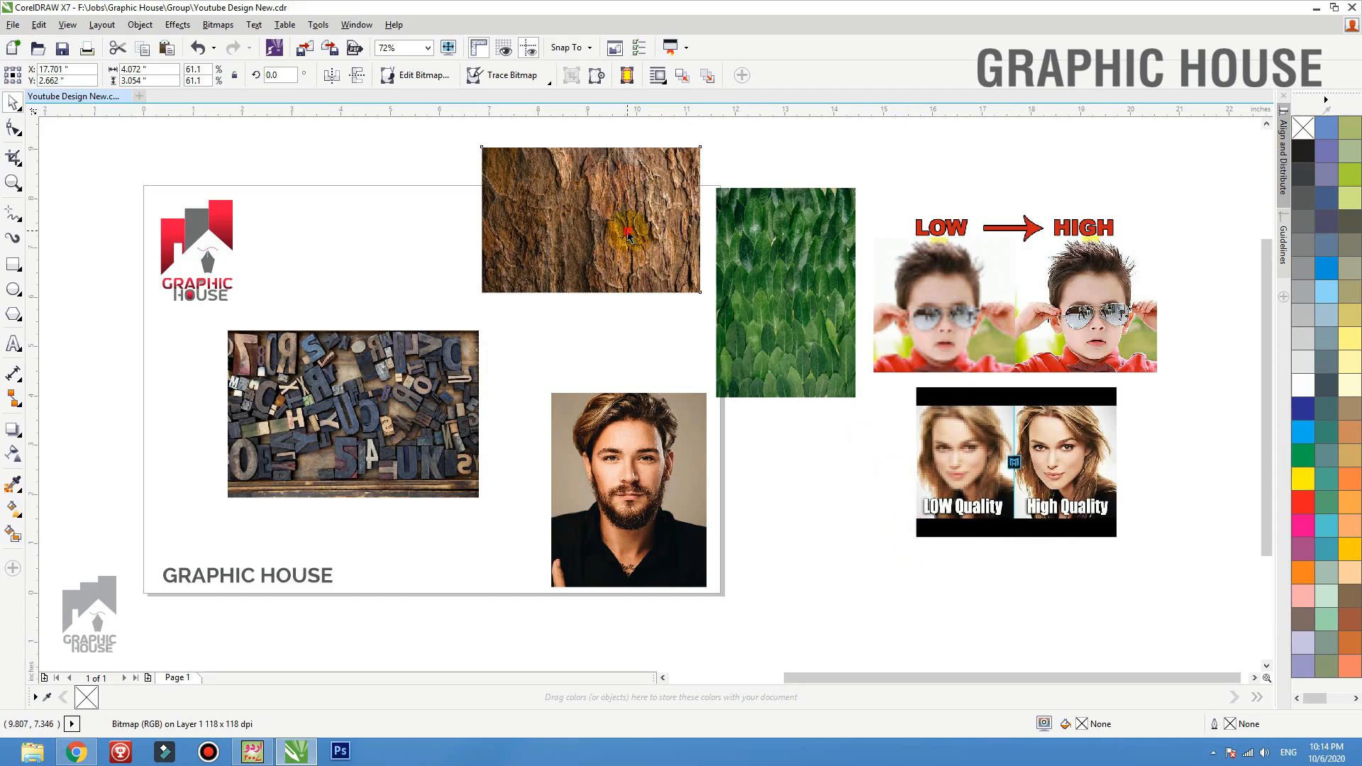
{"action": "left_click_drag", "start_coordinate": [628, 234], "coordinate": [594, 250]}
{"action": "left_click_drag", "start_coordinate": [459, 392], "coordinate": [472, 406]}
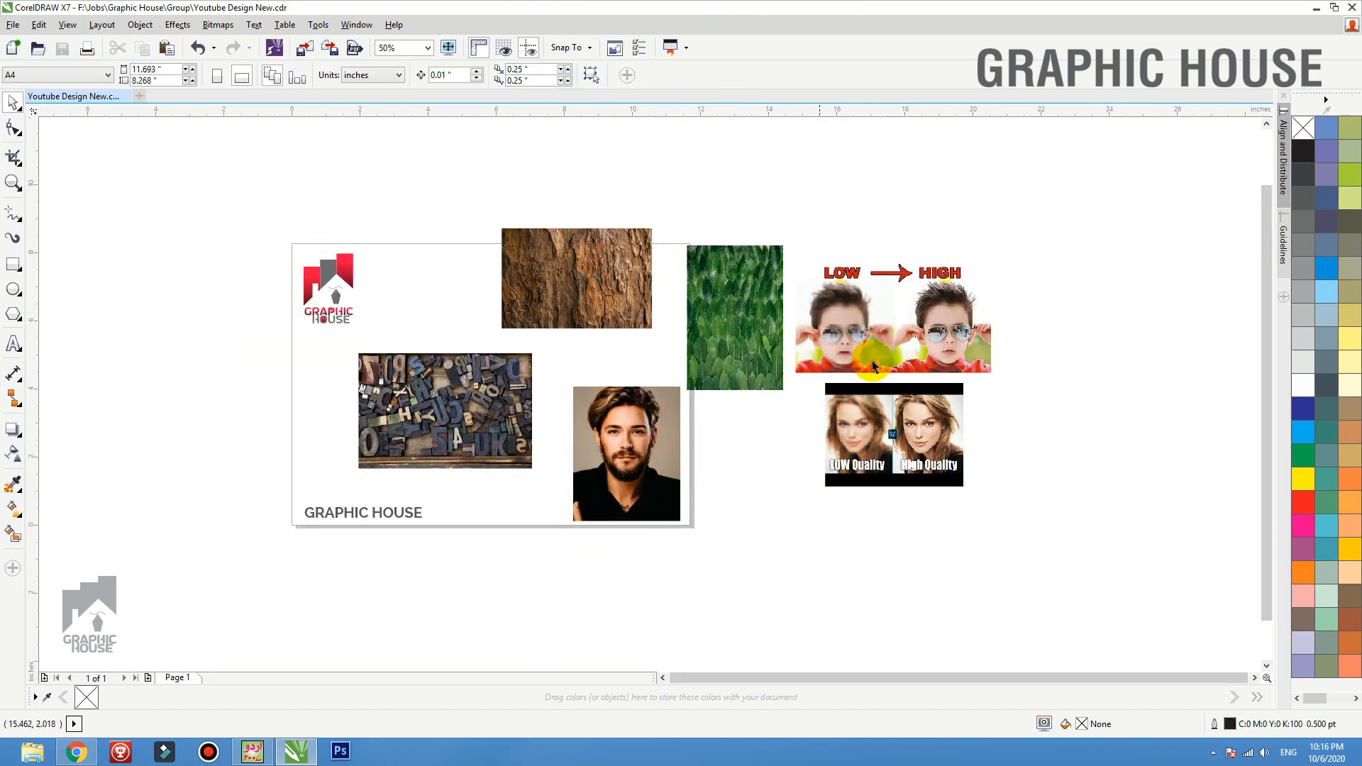
Move the boy comparison image to about X 18.72, Y 7.59 in and inspect its LOW and HIGH halves closely.
{"action": "left_click_drag", "start_coordinate": [872, 366], "coordinate": [908, 319]}
{"action": "key", "text": "shift+F2"}
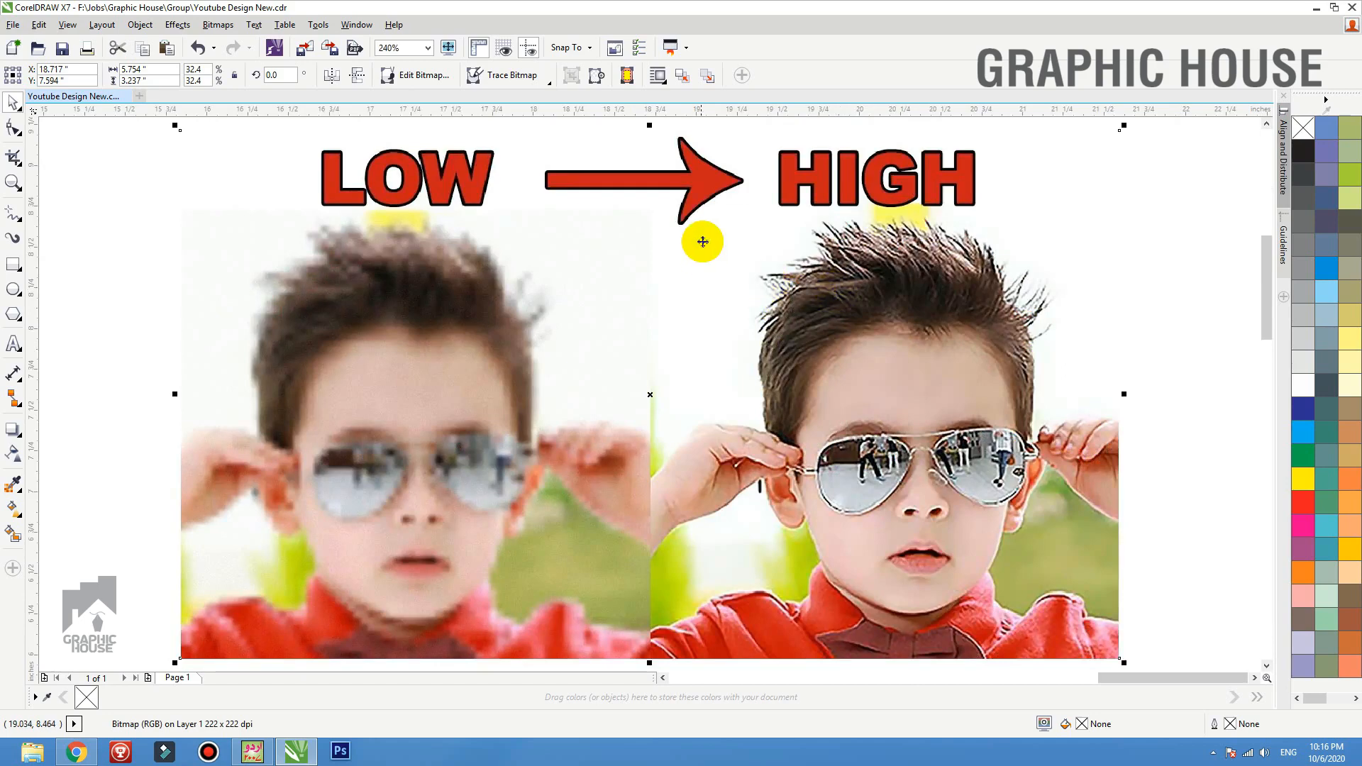
{"action": "scroll", "coordinate": [647, 173], "scroll_direction": "down", "scroll_amount": 2}
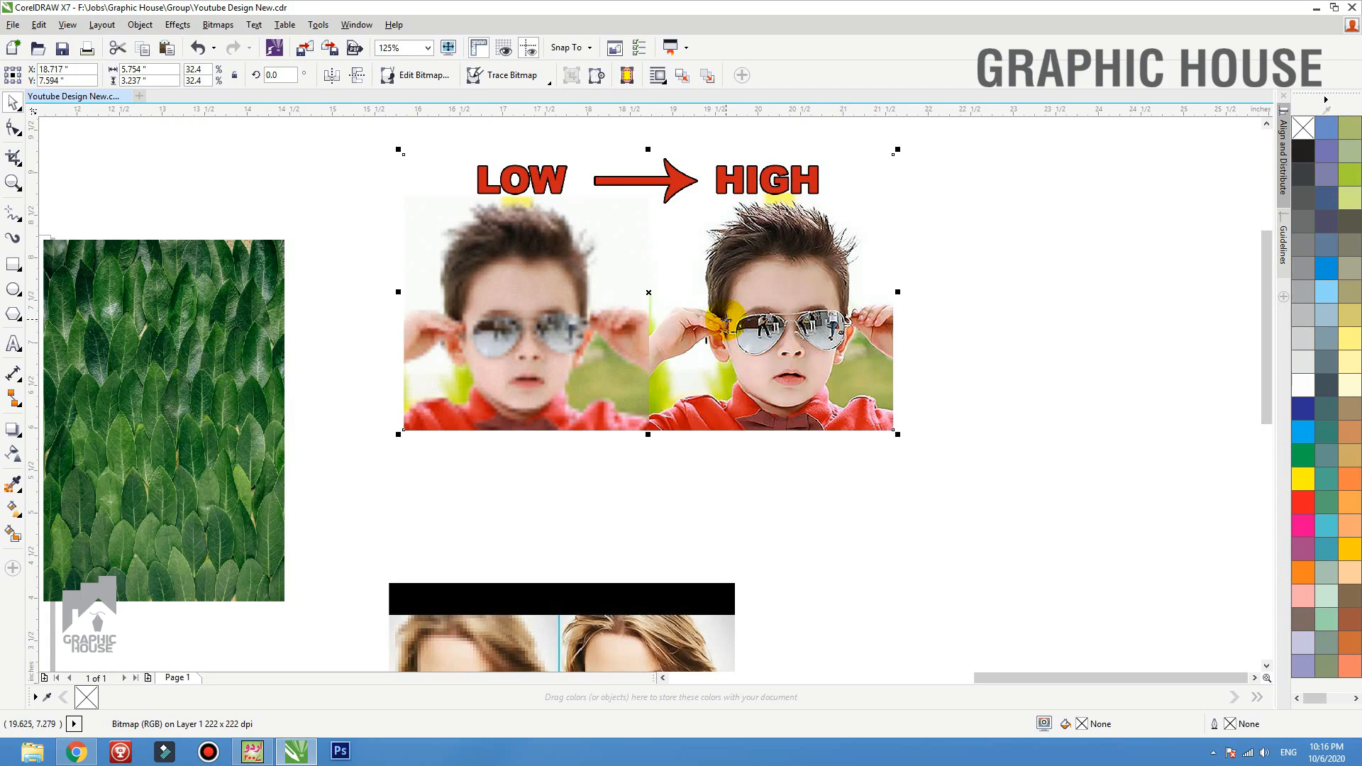
{"action": "scroll", "coordinate": [440, 398], "scroll_direction": "up", "scroll_amount": 3}
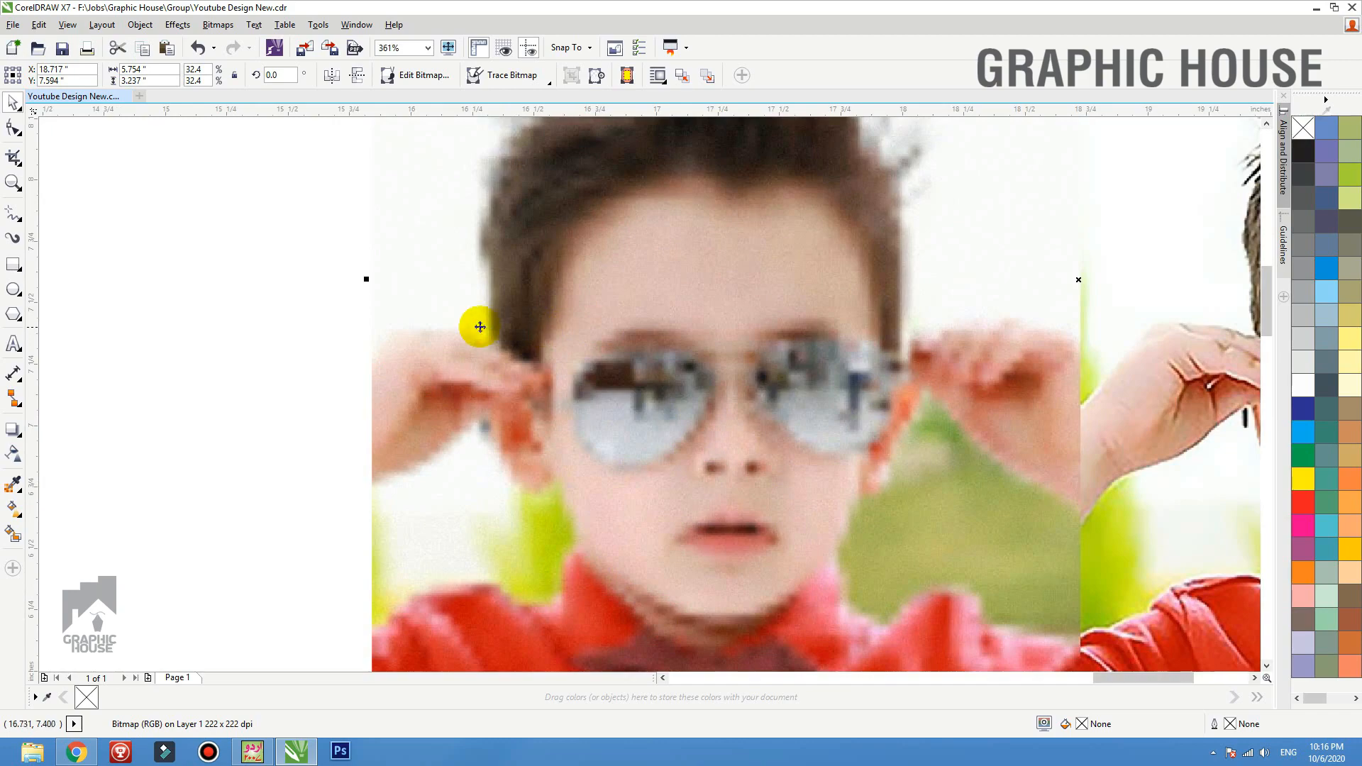
{"action": "scroll", "coordinate": [410, 320], "scroll_direction": "down", "scroll_amount": 2}
{"action": "scroll", "coordinate": [802, 293], "scroll_direction": "down", "scroll_amount": 2}
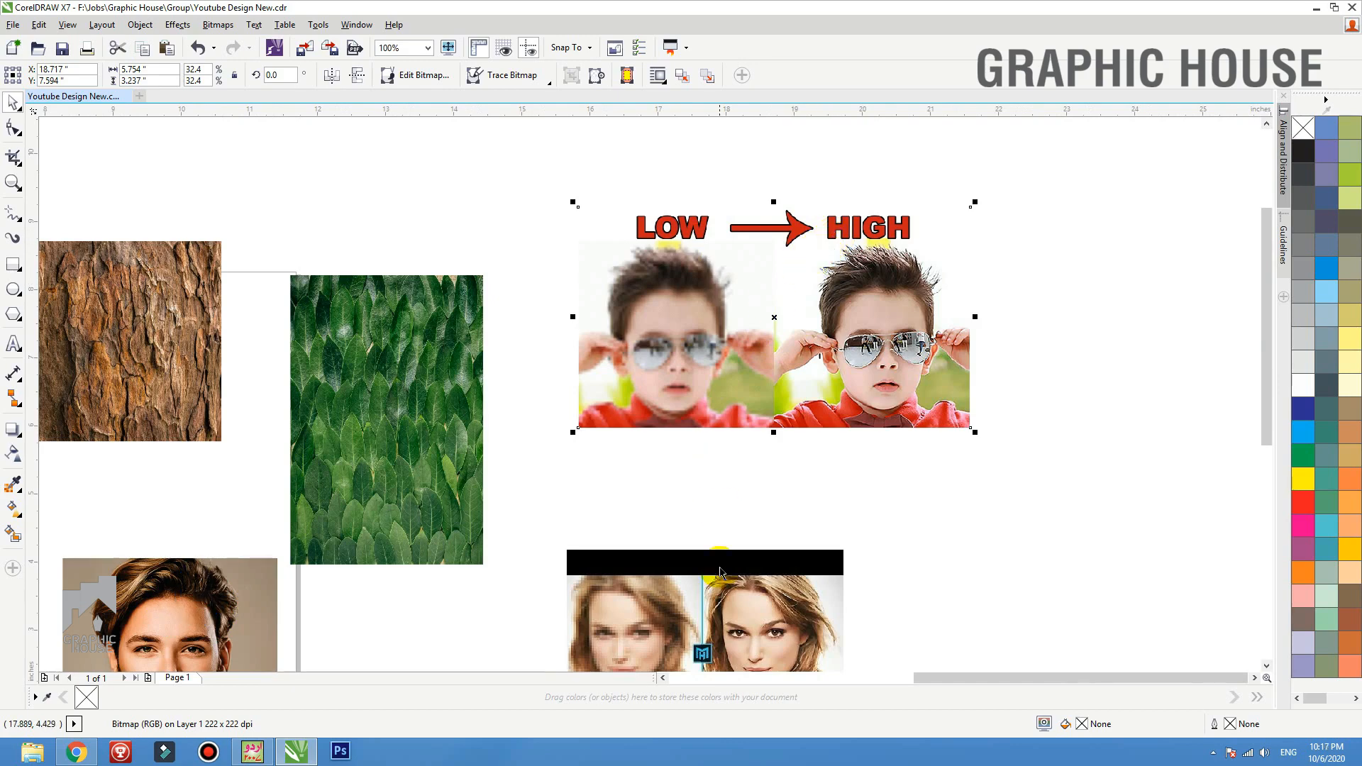
Move the woman comparison image up beneath the boy image, to about X 17.93, Y 4.07 in, and inspect it closely.
{"action": "left_click_drag", "start_coordinate": [717, 593], "coordinate": [732, 498]}
{"action": "key", "text": "shift+F2"}
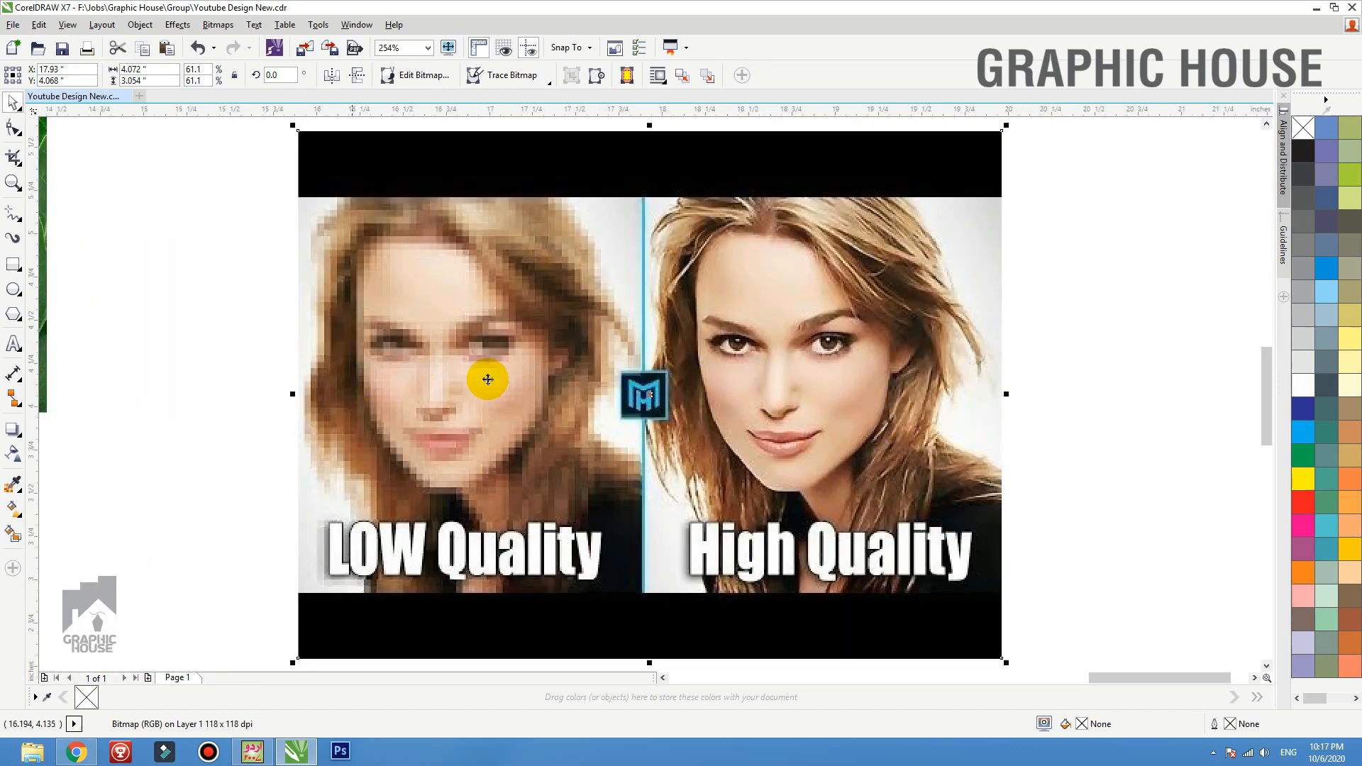
{"action": "scroll", "coordinate": [531, 465], "scroll_direction": "down", "scroll_amount": 2}
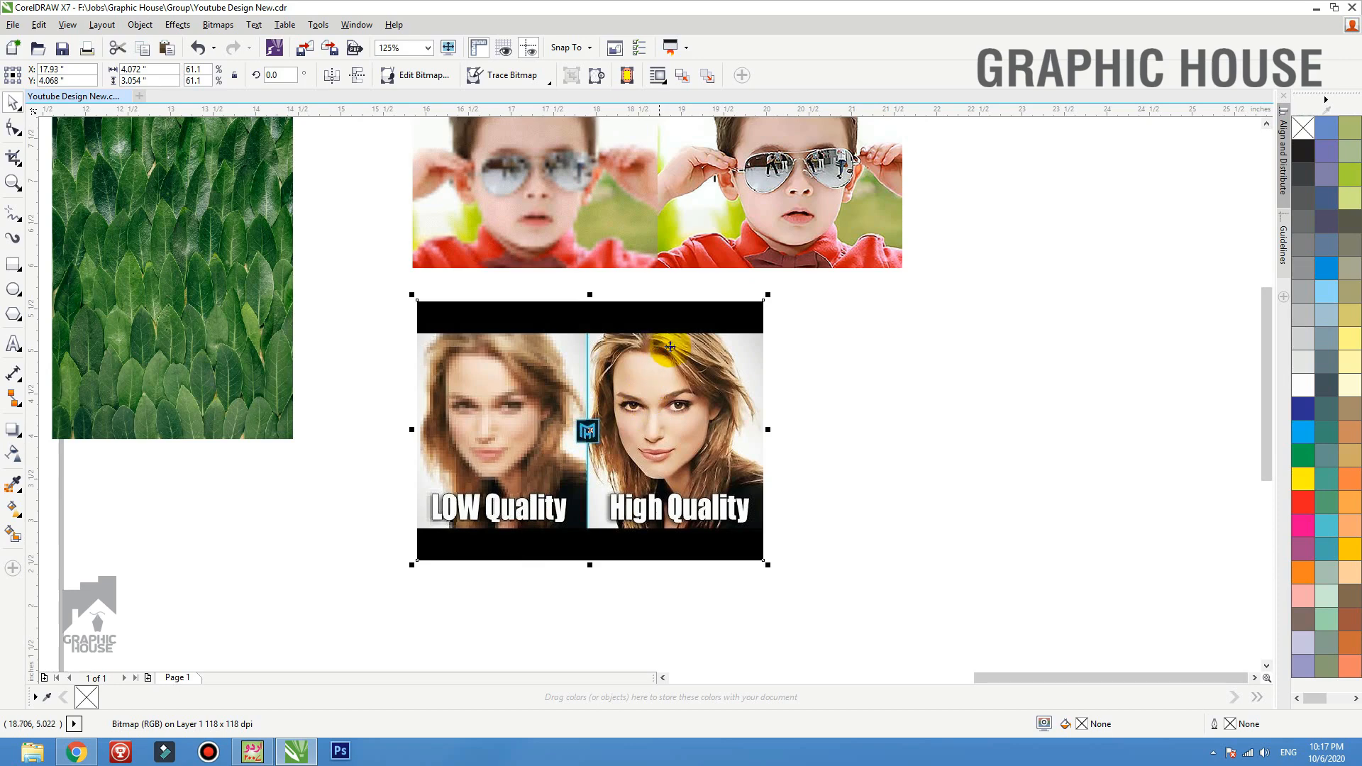
Duplicate the woman comparison image so that one copy sits directly below the other at about Y -0.13 in.
{"action": "scroll", "coordinate": [672, 346], "scroll_direction": "down", "scroll_amount": 1}
{"action": "left_click_drag", "start_coordinate": [663, 348], "coordinate": [596, 433]}
{"action": "right_click", "coordinate": [663, 527]}
{"action": "left_click", "coordinate": [592, 543]}
{"action": "key", "text": "ctrl+z"}
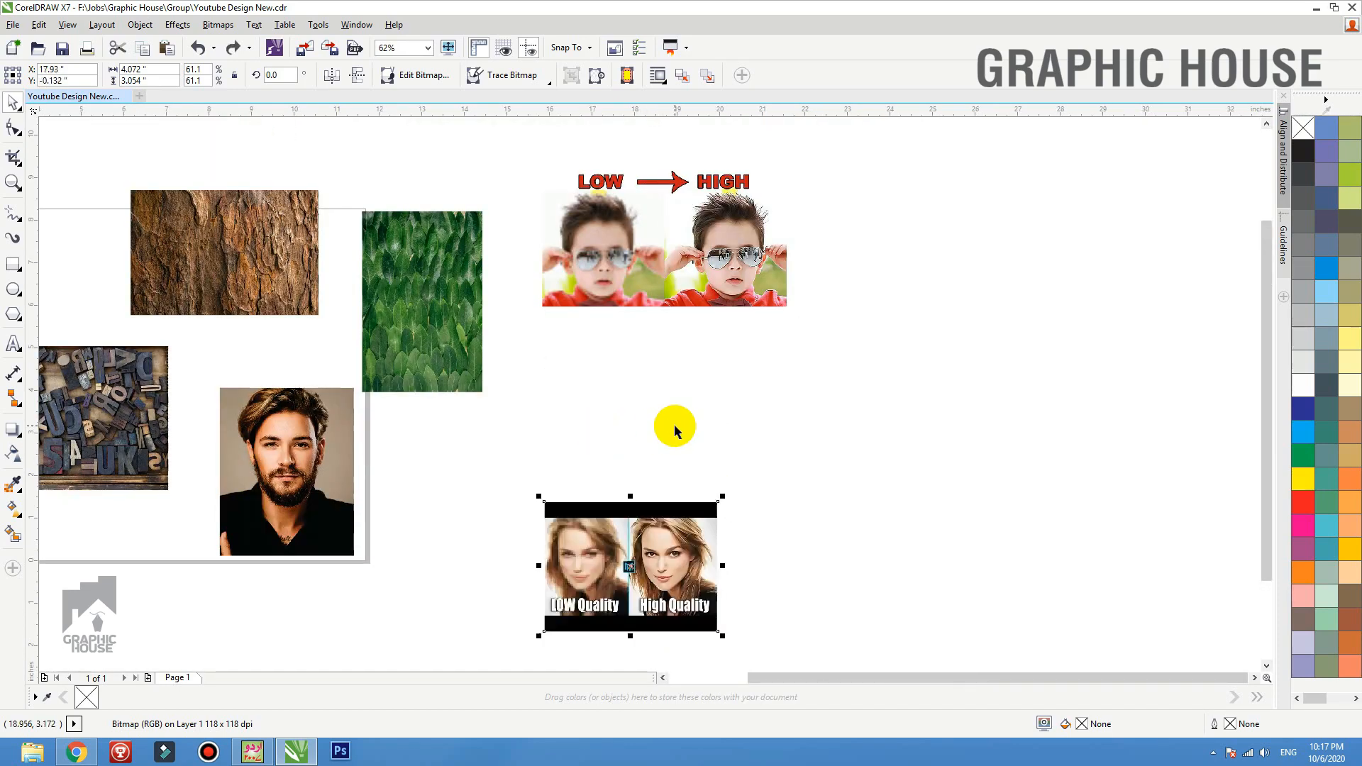
{"action": "left_click_drag", "start_coordinate": [642, 546], "coordinate": [651, 380]}
{"action": "right_click", "coordinate": [651, 380]}
{"action": "left_click", "coordinate": [582, 548]}
Crop the lower woman image with the Shape tool to its High Quality half, about 2.05 in wide.
{"action": "key", "text": "F2"}
{"action": "left_click_drag", "start_coordinate": [490, 488], "coordinate": [823, 640]}
{"action": "left_click", "coordinate": [13, 127]}
{"action": "left_click_drag", "start_coordinate": [229, 146], "coordinate": [554, 633]}
{"action": "key", "text": "space"}
{"action": "left_click_drag", "start_coordinate": [700, 390], "coordinate": [655, 368]}
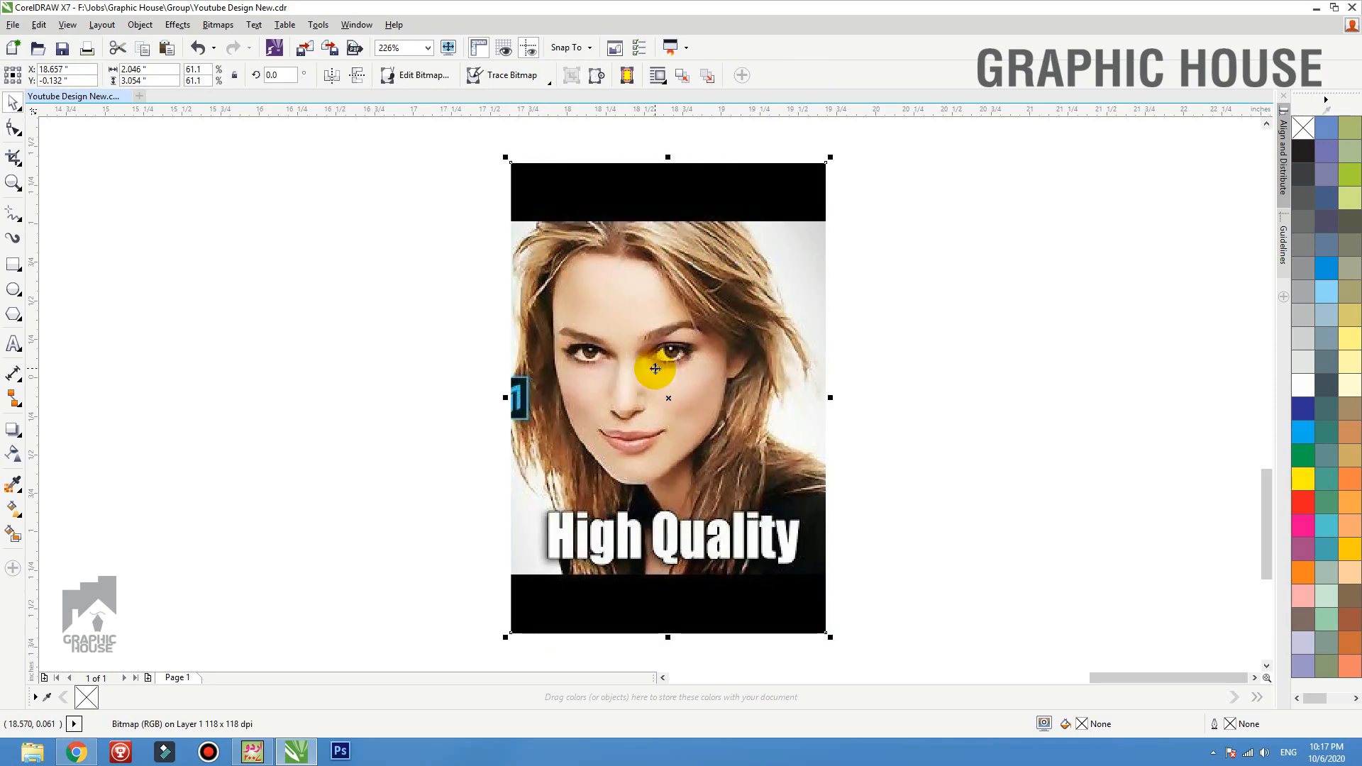
Open the Sharpen effect for the cropped High Quality image and place its dialog clear of the face.
{"action": "key", "text": "shift+F2"}
{"action": "left_click", "coordinate": [213, 27]}
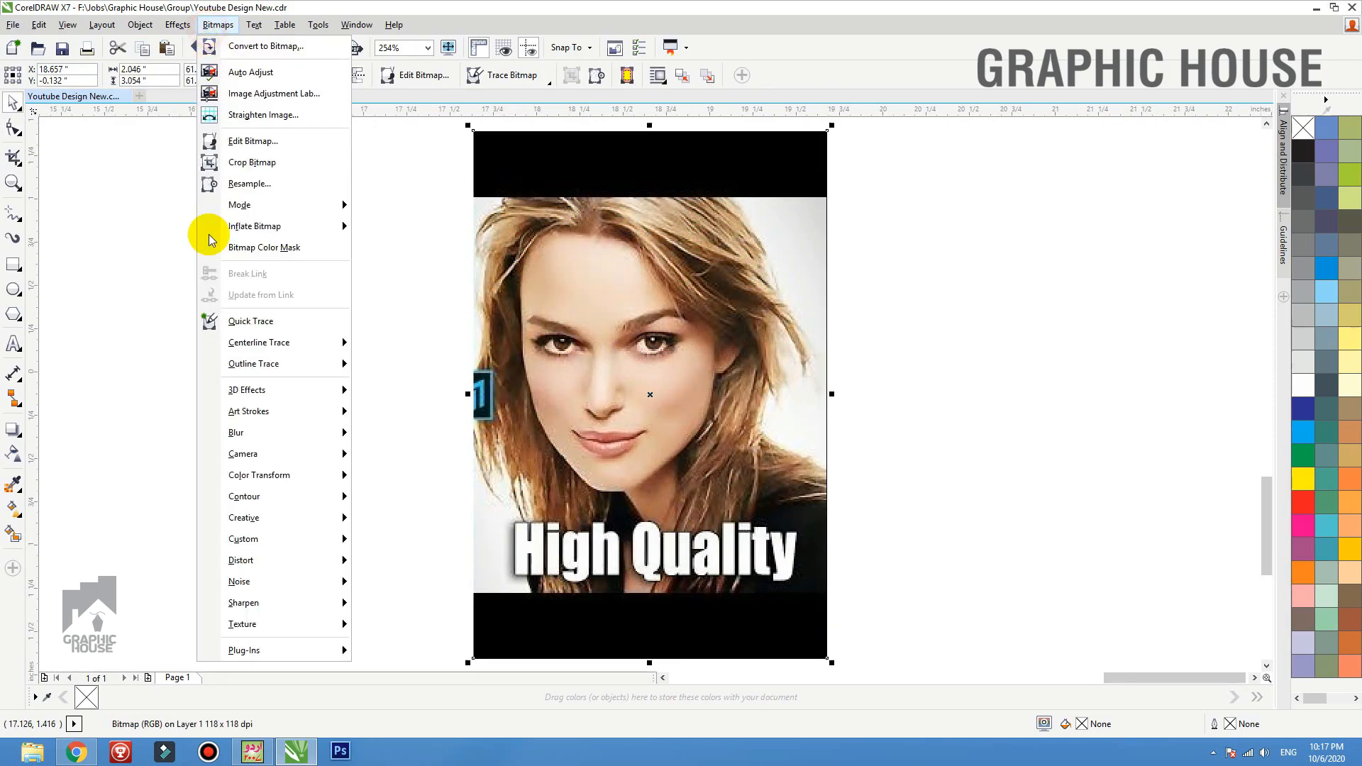
{"action": "mouse_move", "coordinate": [344, 602]}
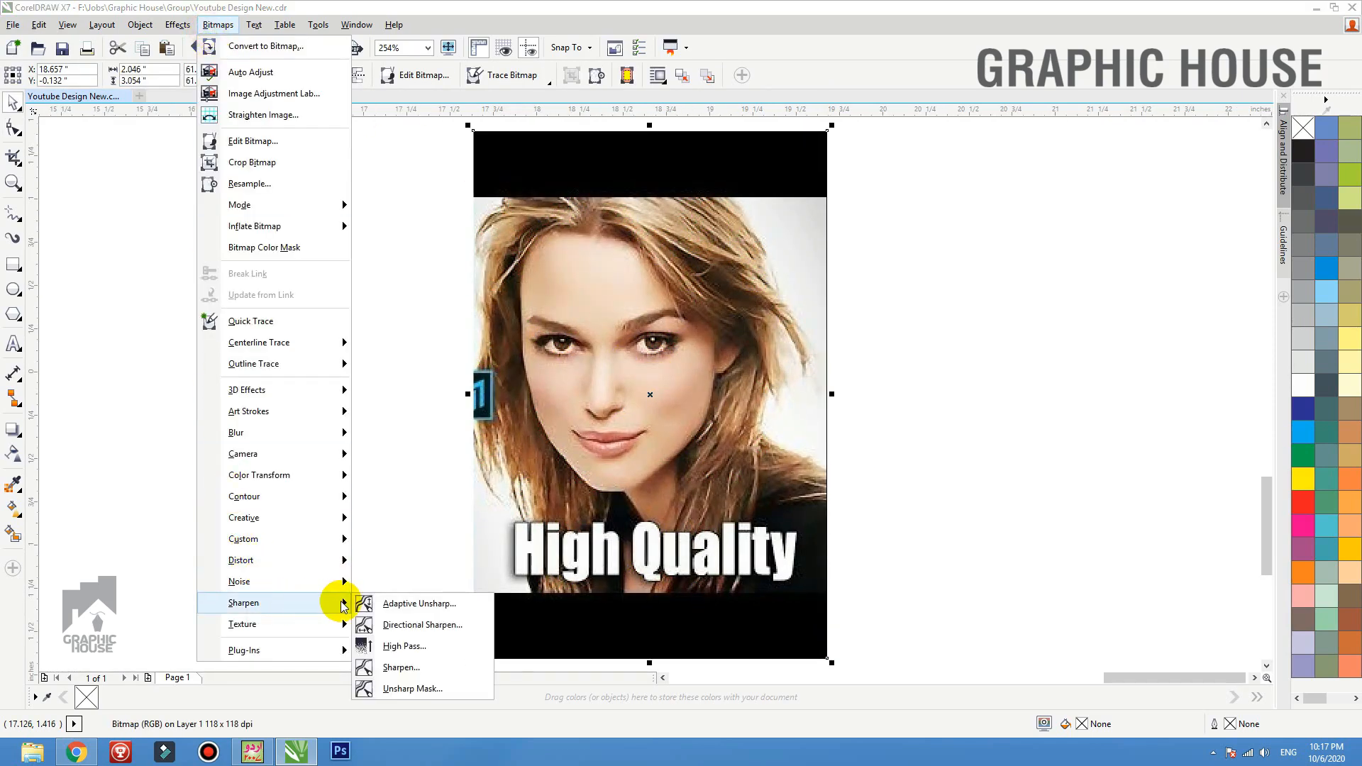
{"action": "left_click", "coordinate": [403, 666]}
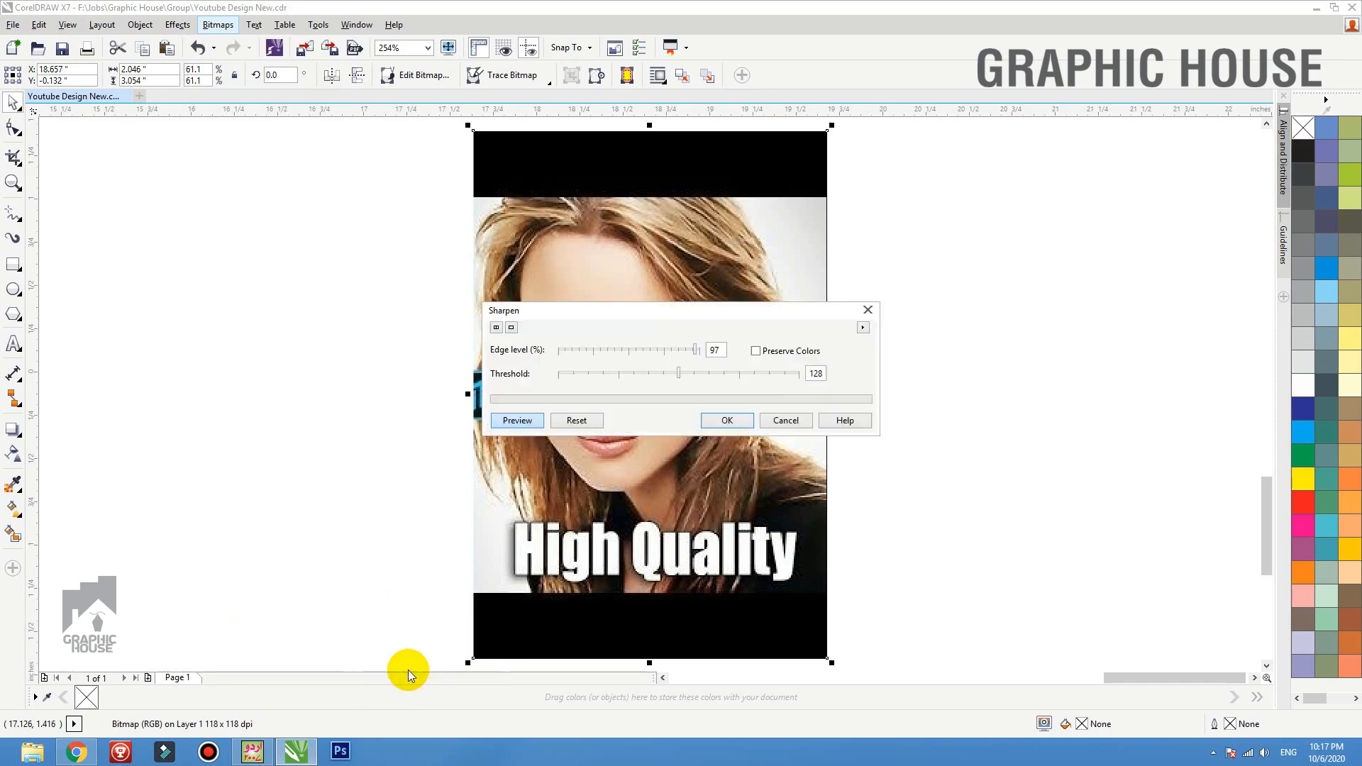
{"action": "left_click_drag", "start_coordinate": [689, 314], "coordinate": [861, 101]}
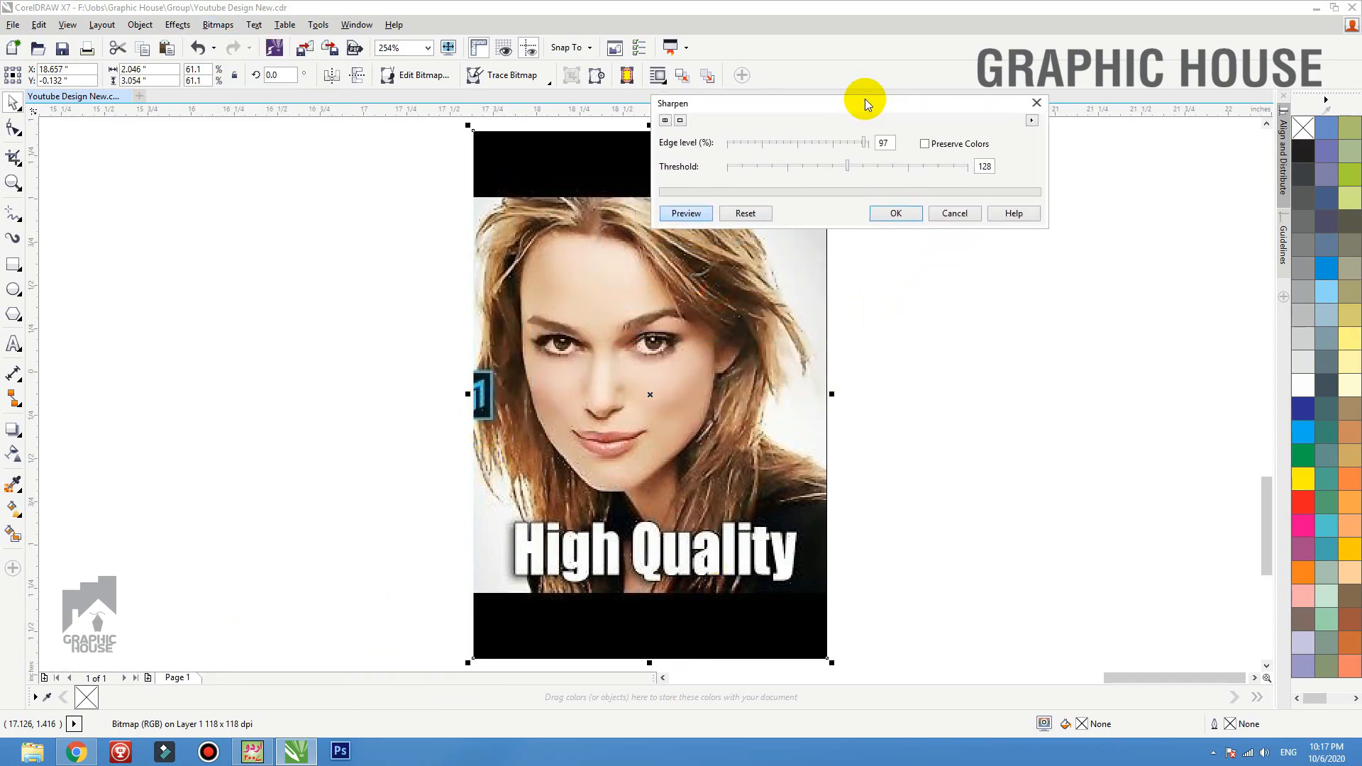
Try sharpening the image with edge level 67 and threshold 231.
{"action": "left_click_drag", "start_coordinate": [848, 161], "coordinate": [821, 136]}
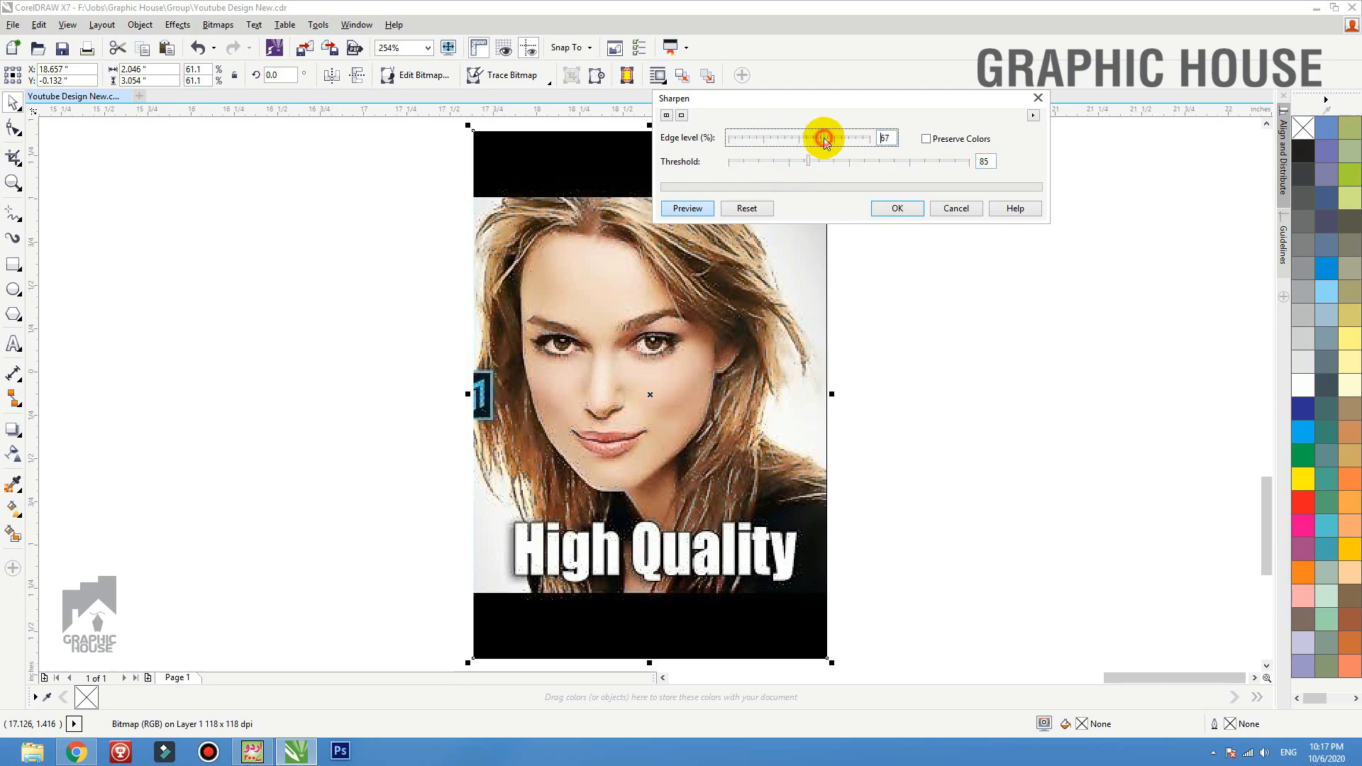
{"action": "left_click", "coordinate": [823, 163]}
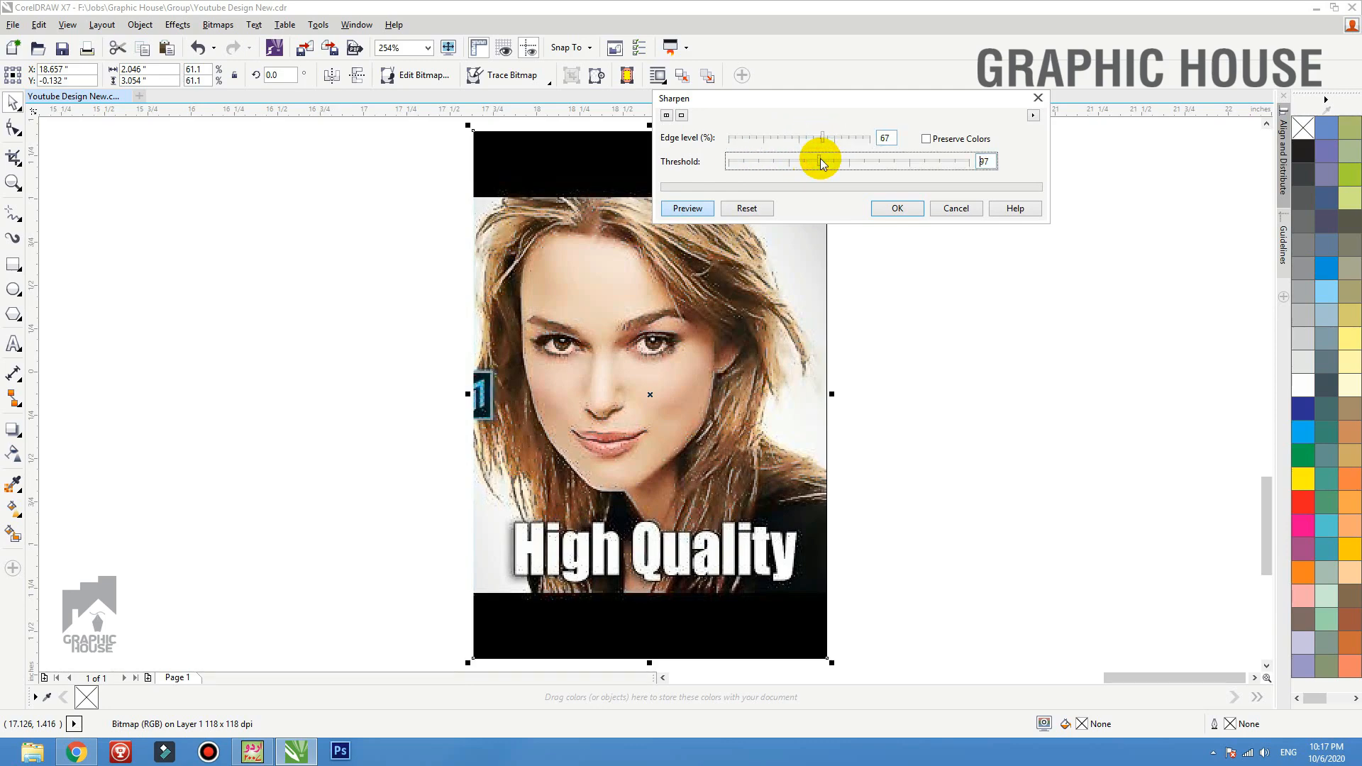
{"action": "left_click_drag", "start_coordinate": [823, 172], "coordinate": [832, 164]}
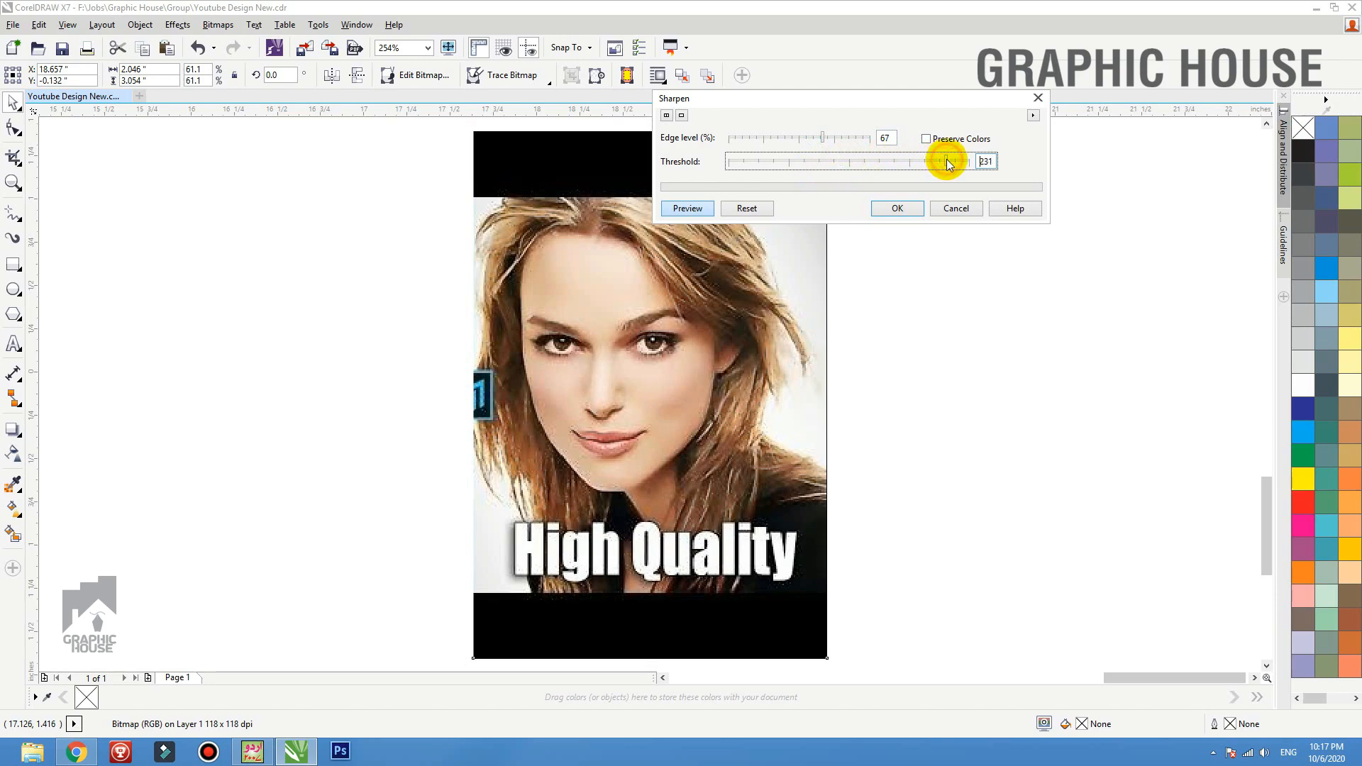
Try lower and higher sharpening settings, ending with edge level 94 and threshold 247.
{"action": "left_click_drag", "start_coordinate": [847, 137], "coordinate": [736, 138]}
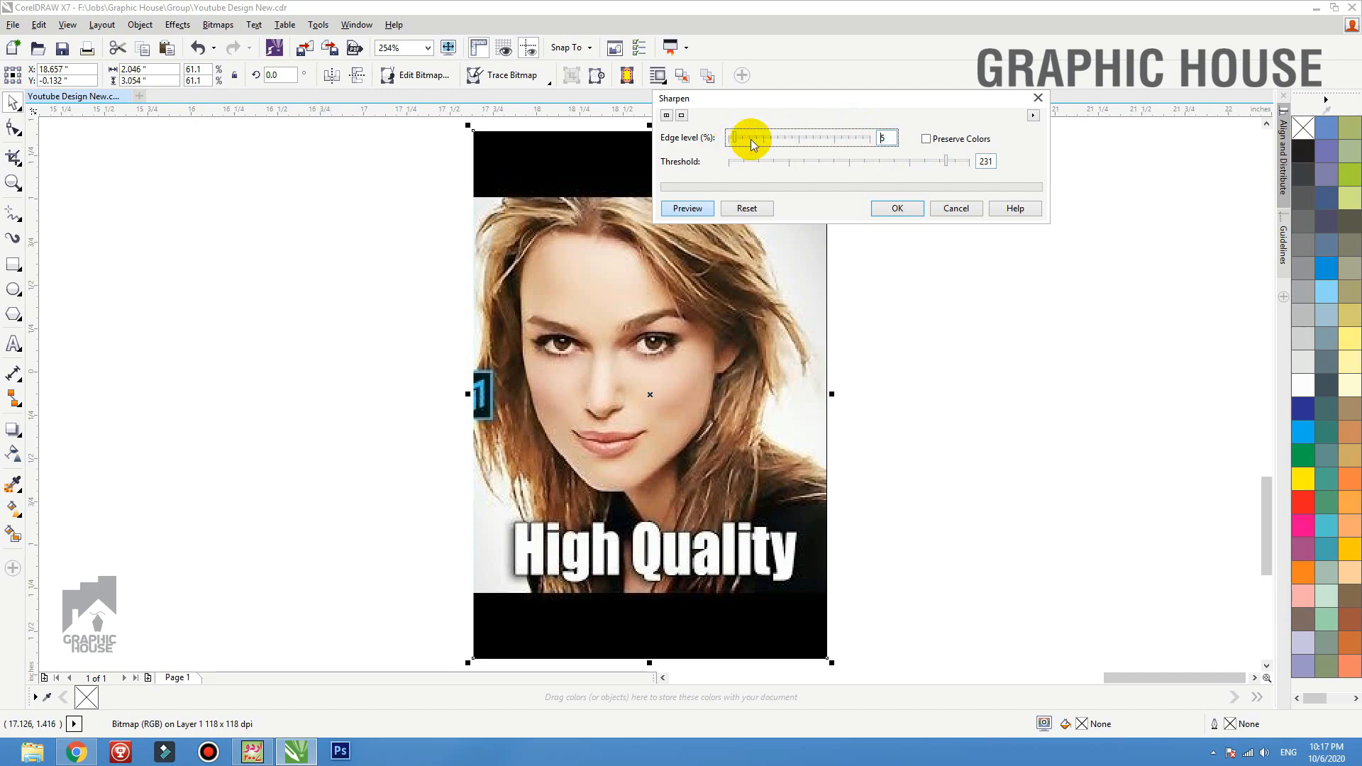
{"action": "left_click", "coordinate": [786, 138]}
{"action": "left_click", "coordinate": [854, 162]}
{"action": "left_click", "coordinate": [976, 163]}
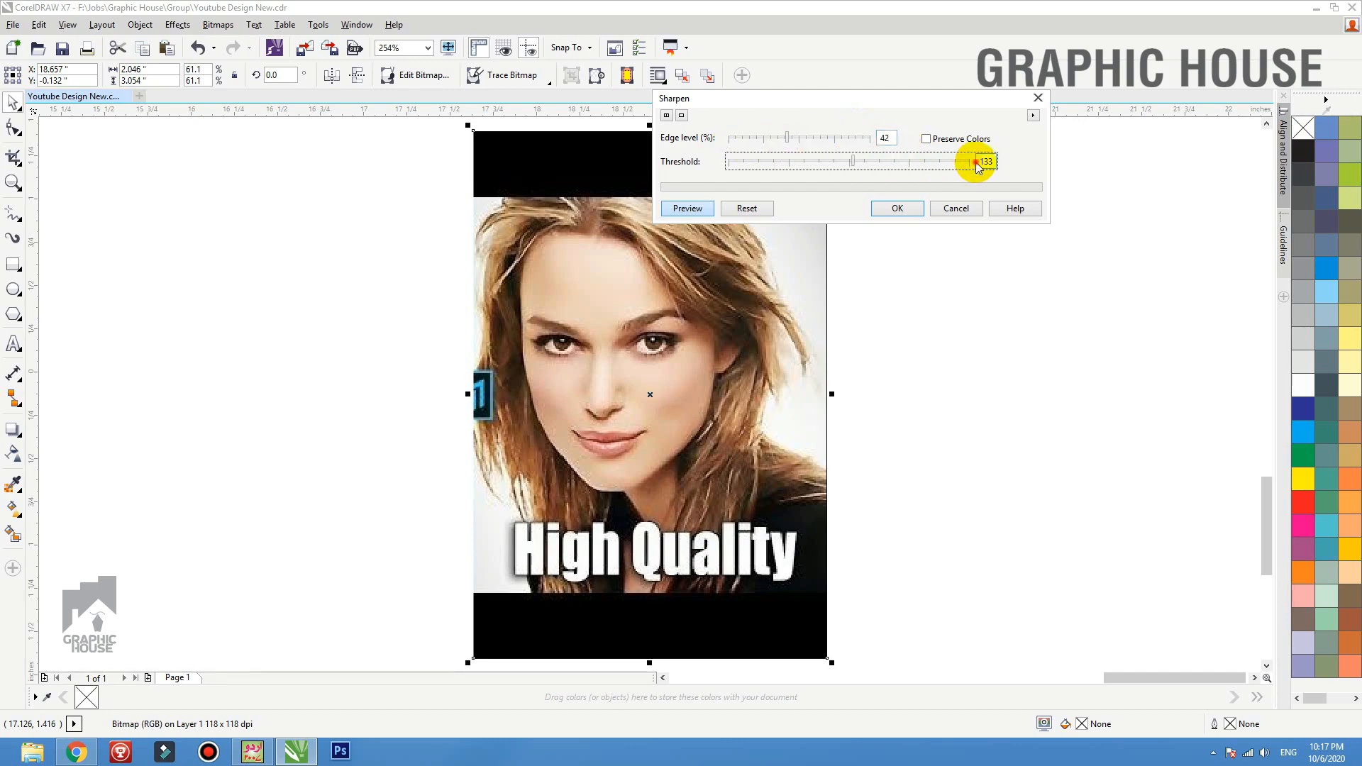
{"action": "left_click", "coordinate": [861, 139]}
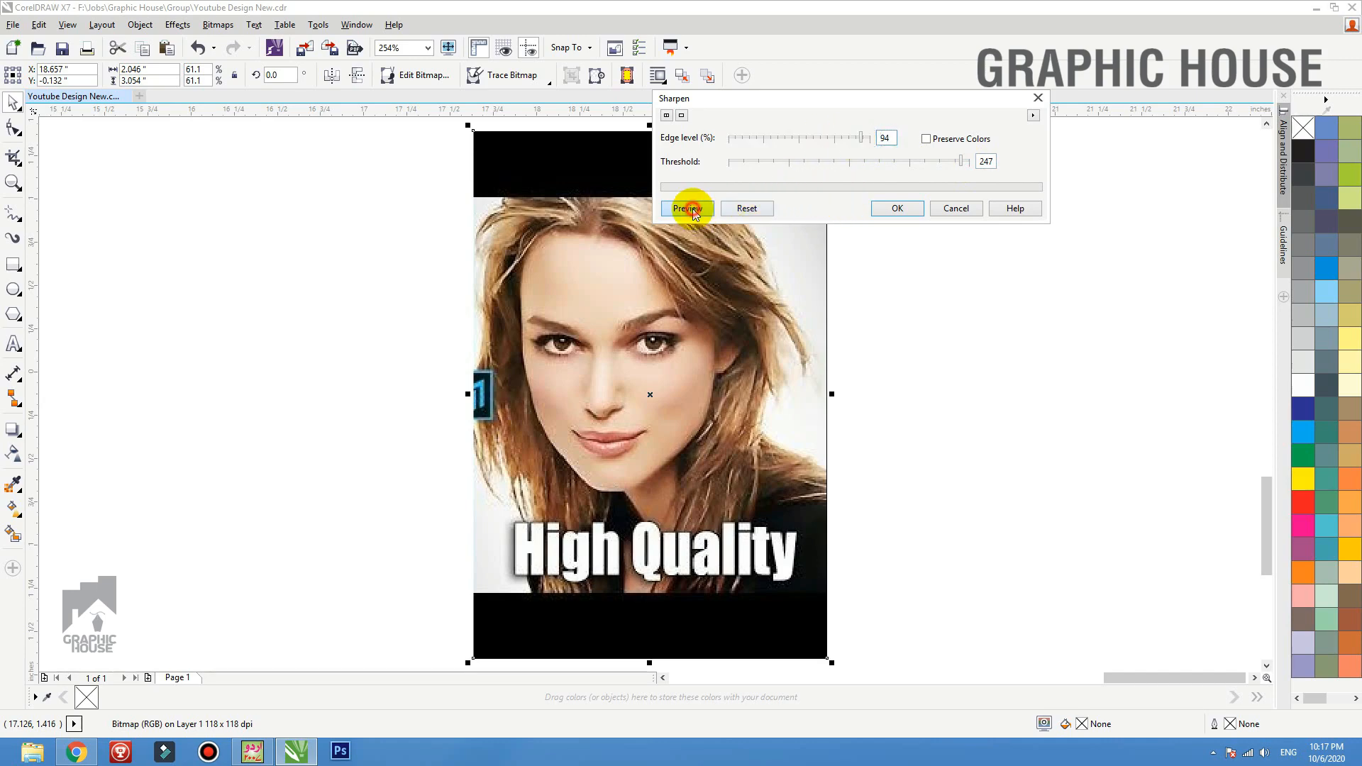
Show the Sharpen preview pane framed on the High Quality face, trying edge level 20 and threshold 188.
{"action": "left_click_drag", "start_coordinate": [845, 161], "coordinate": [806, 161]}
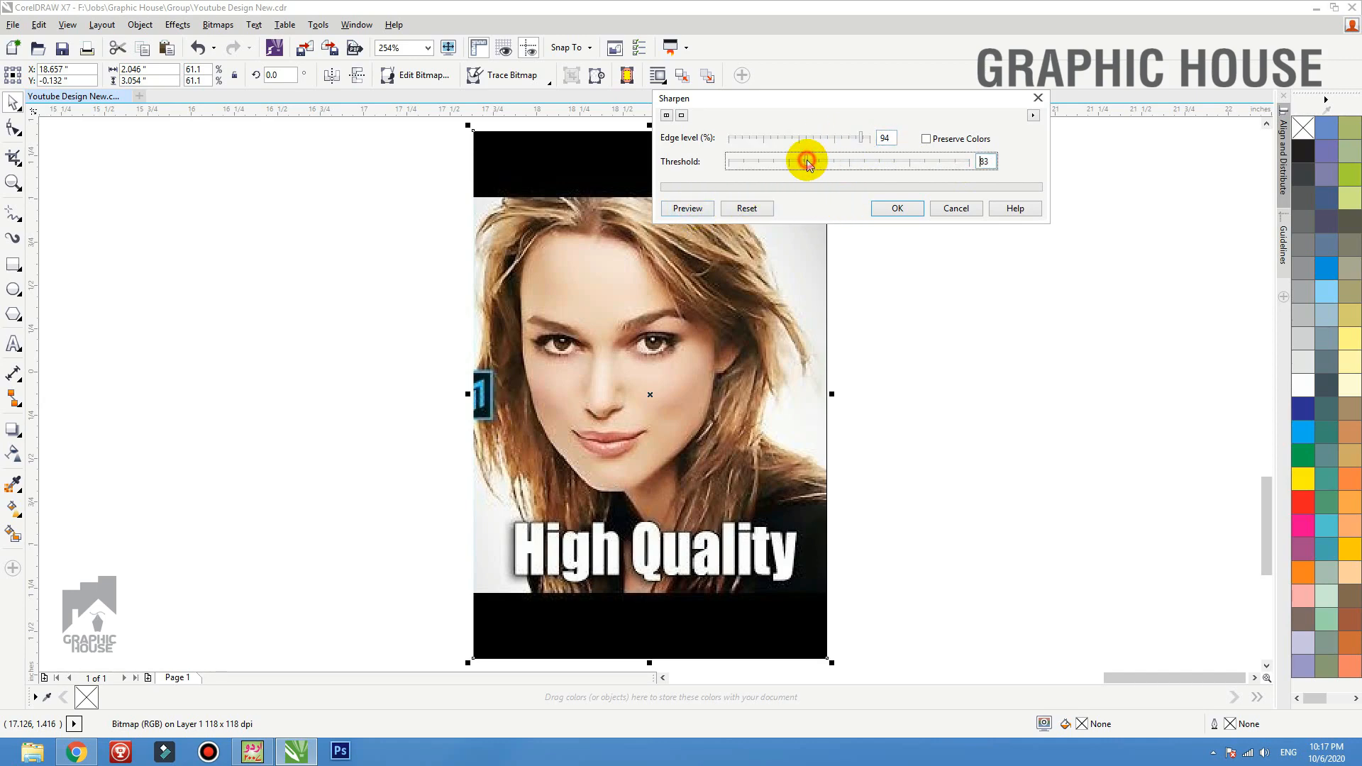
{"action": "left_click", "coordinate": [757, 139]}
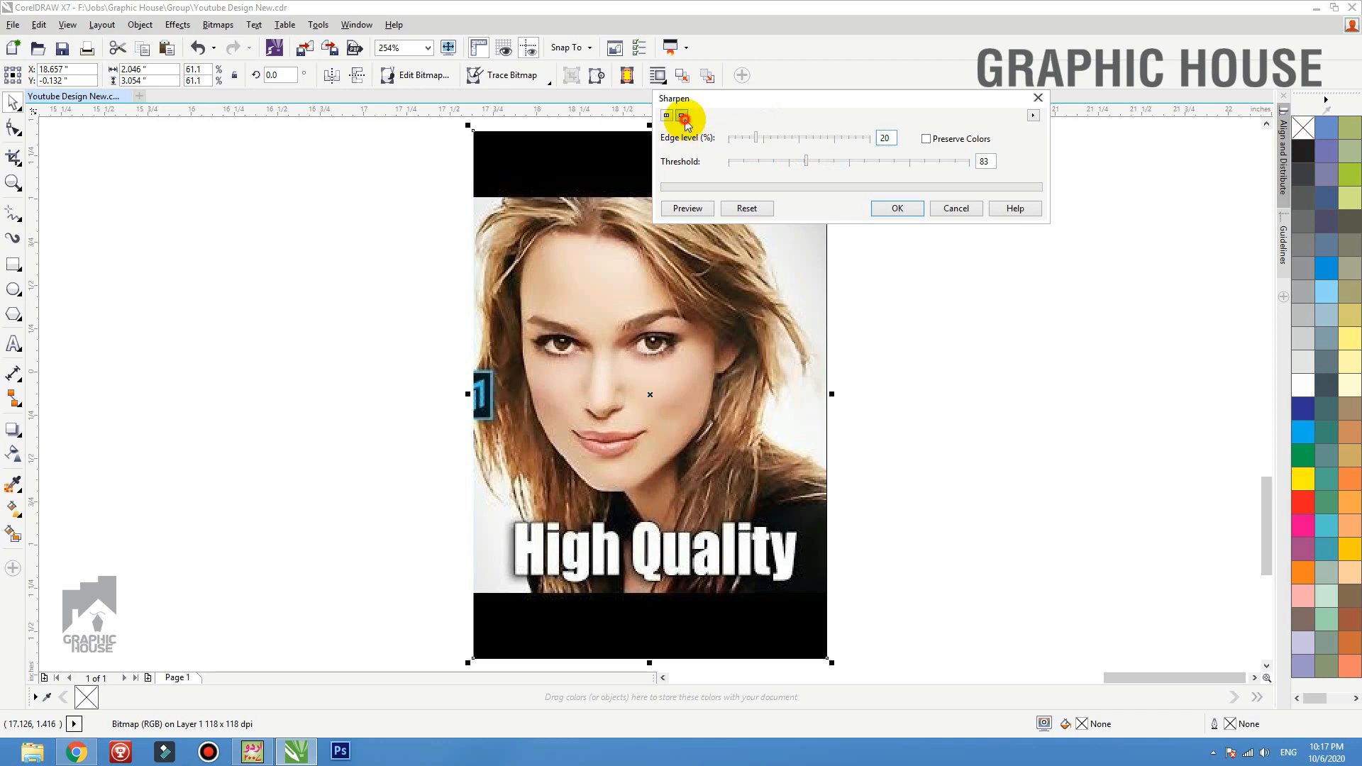
{"action": "left_click", "coordinate": [681, 115]}
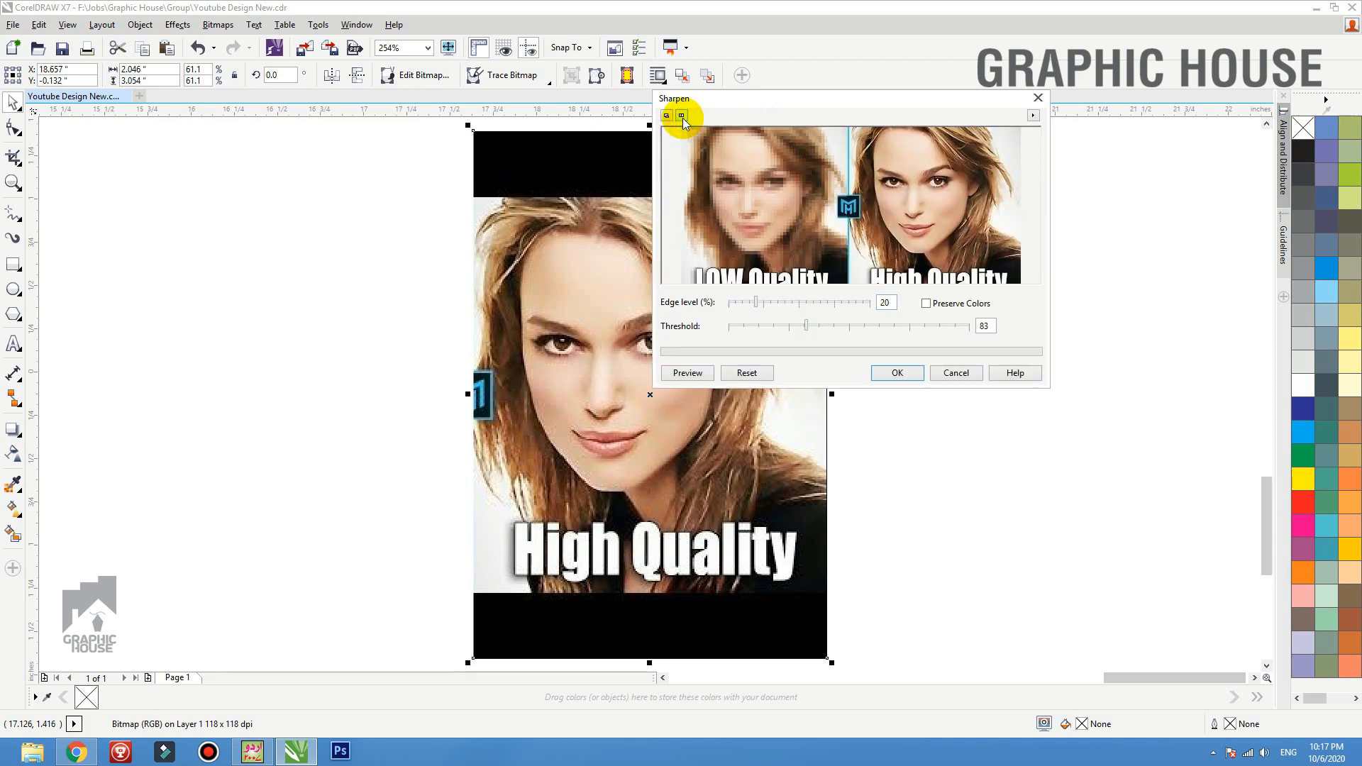
{"action": "left_click", "coordinate": [906, 327]}
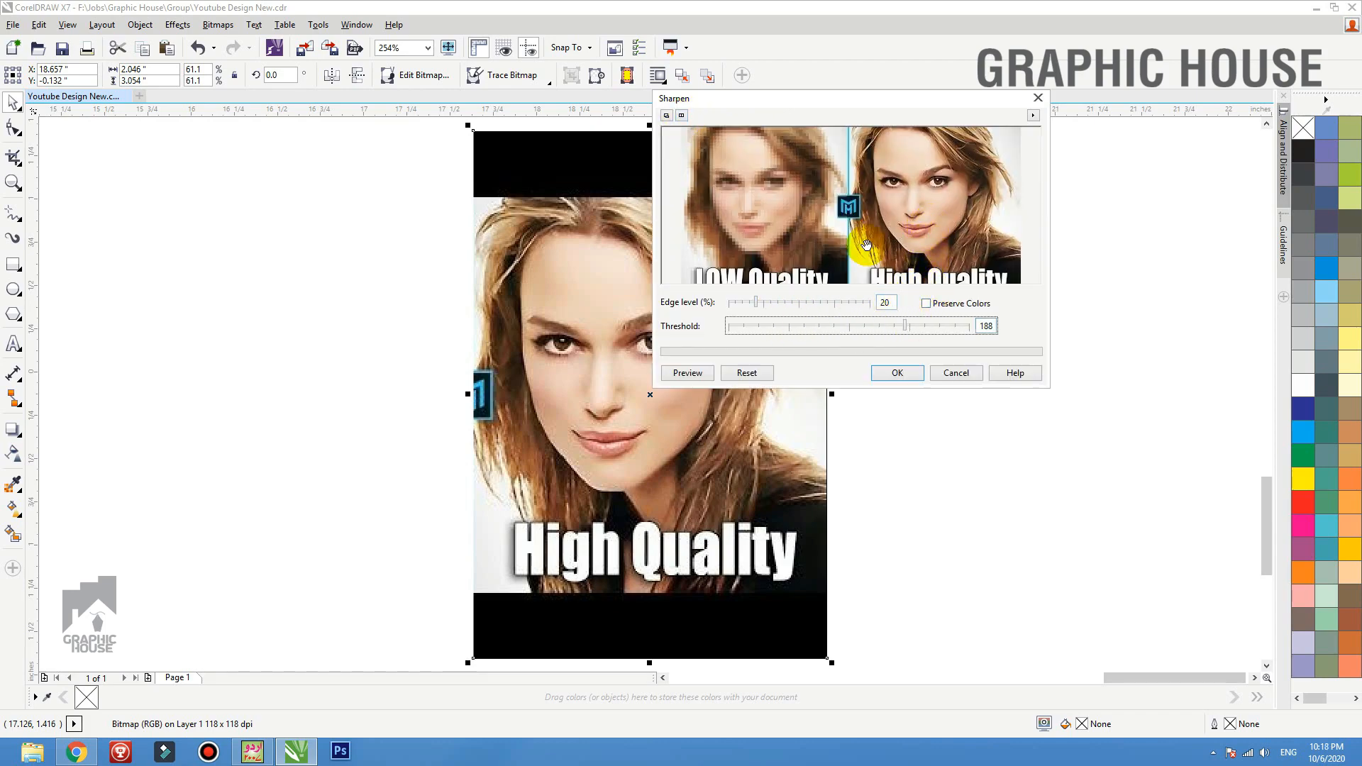
{"action": "left_click", "coordinate": [903, 219]}
{"action": "left_click", "coordinate": [901, 219]}
{"action": "left_click_drag", "start_coordinate": [901, 216], "coordinate": [902, 248]}
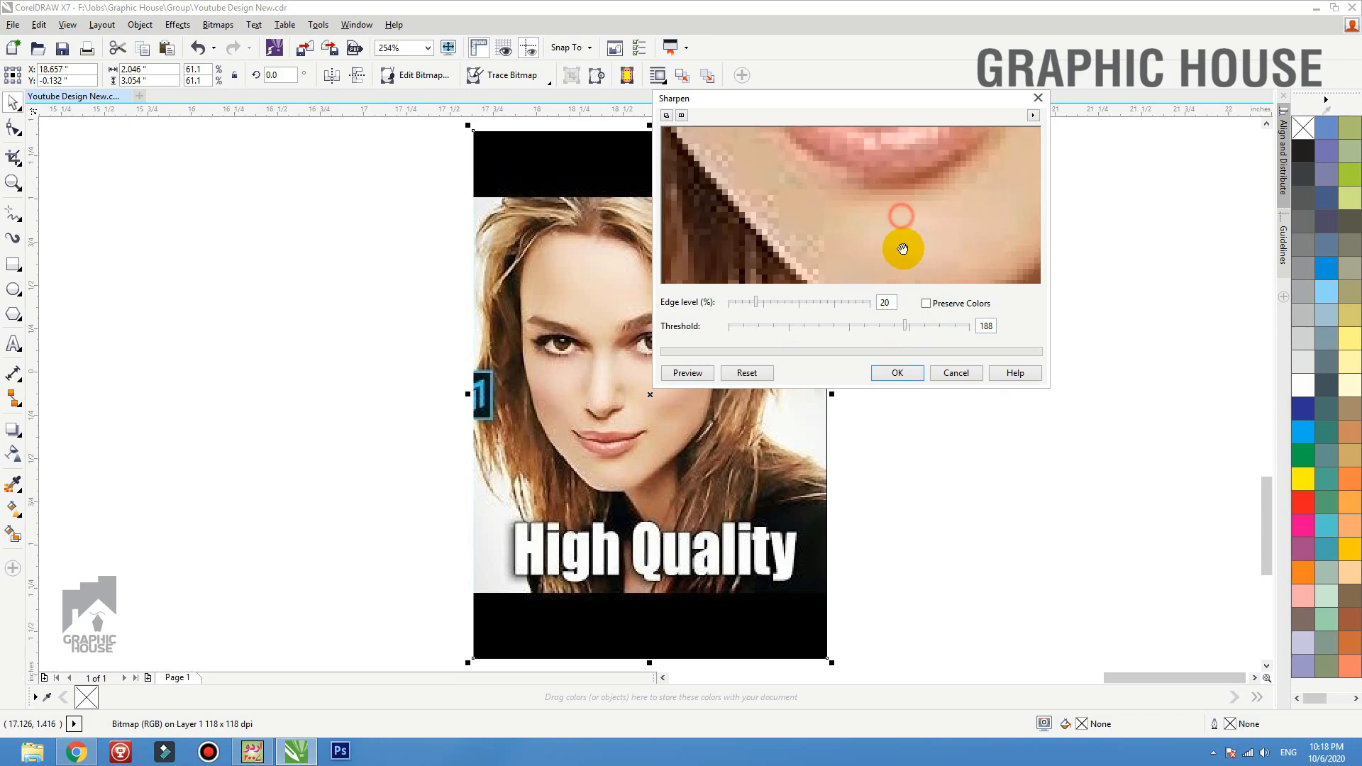
{"action": "right_click", "coordinate": [897, 203]}
{"action": "right_click", "coordinate": [896, 200]}
{"action": "left_click_drag", "start_coordinate": [830, 196], "coordinate": [830, 256]}
Apply Sharpen with edge level 74, threshold 68 and Preserve Colors enabled, after previewing the face.
{"action": "left_click", "coordinate": [793, 327]}
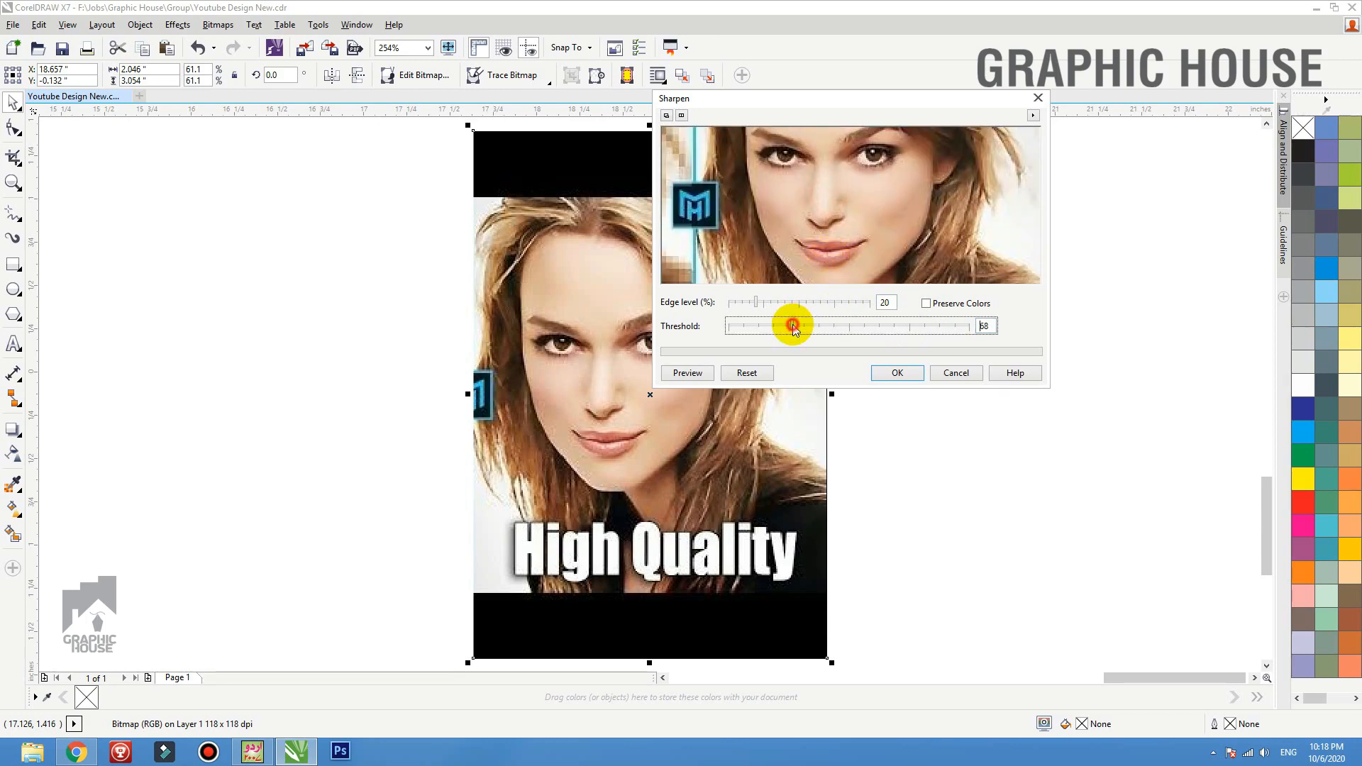
{"action": "left_click", "coordinate": [690, 373]}
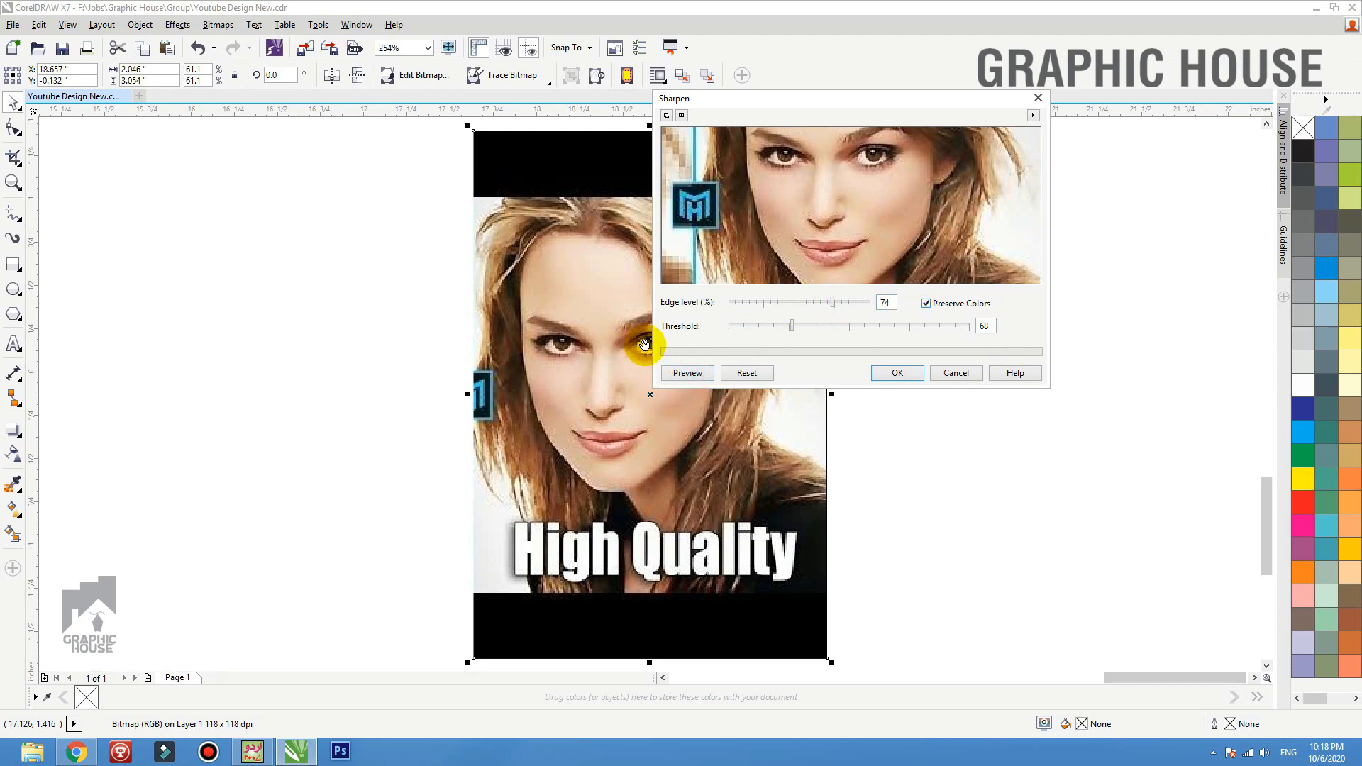
{"action": "left_click", "coordinate": [682, 376]}
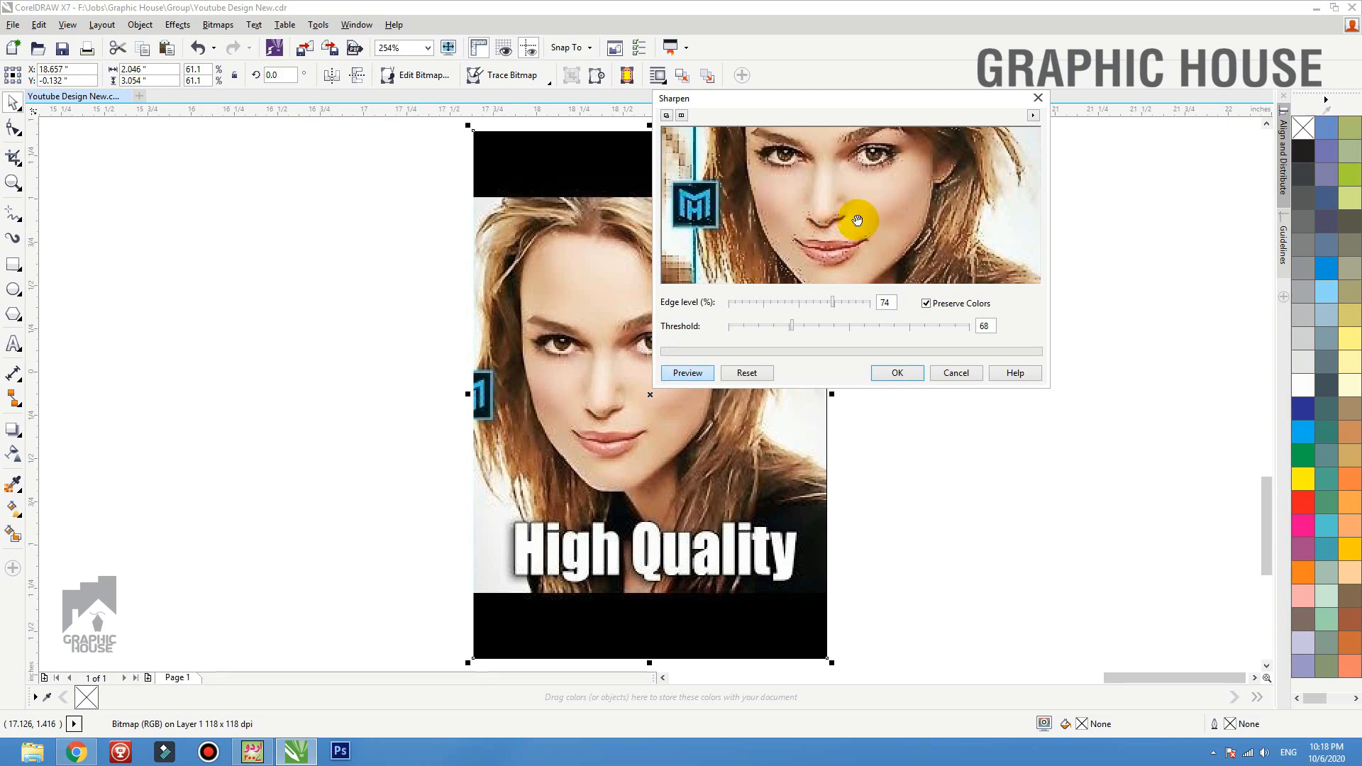
{"action": "left_click_drag", "start_coordinate": [858, 217], "coordinate": [910, 173]}
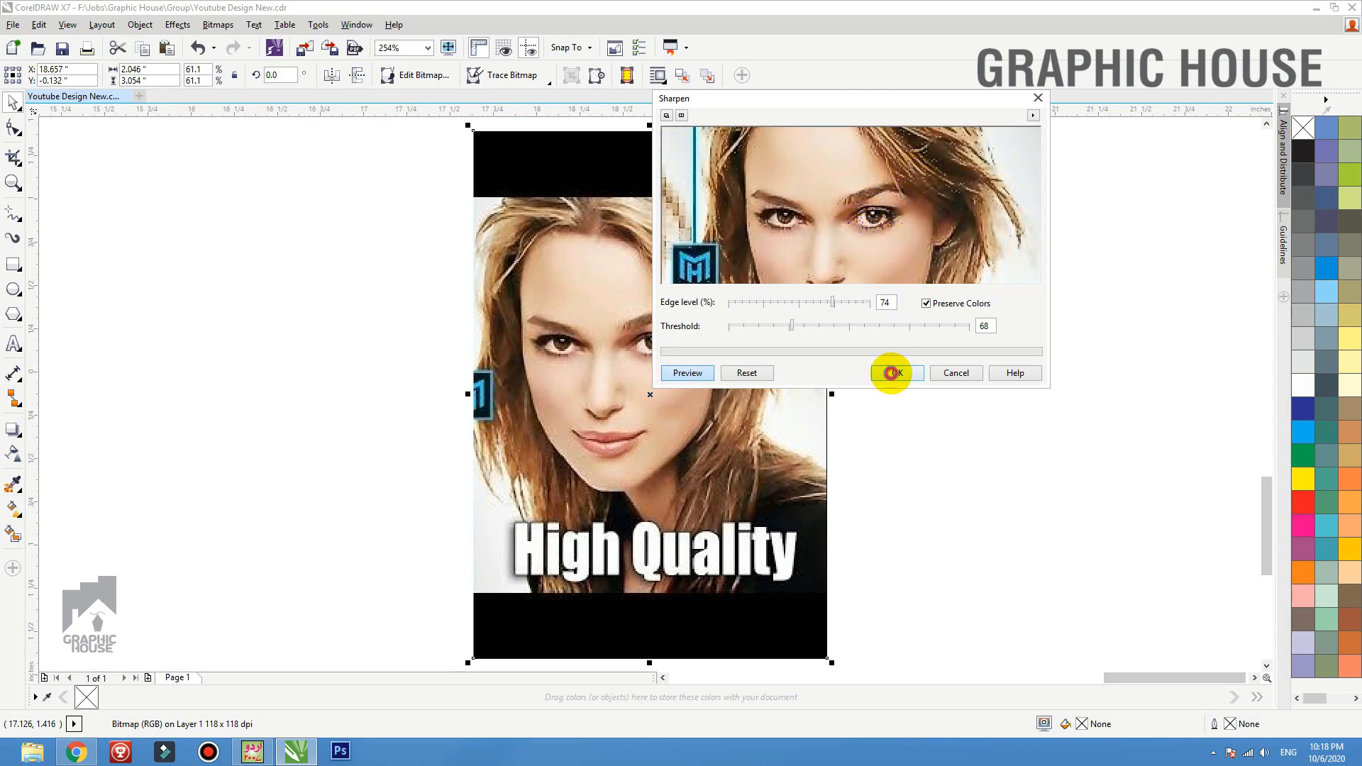
{"action": "left_click", "coordinate": [891, 372]}
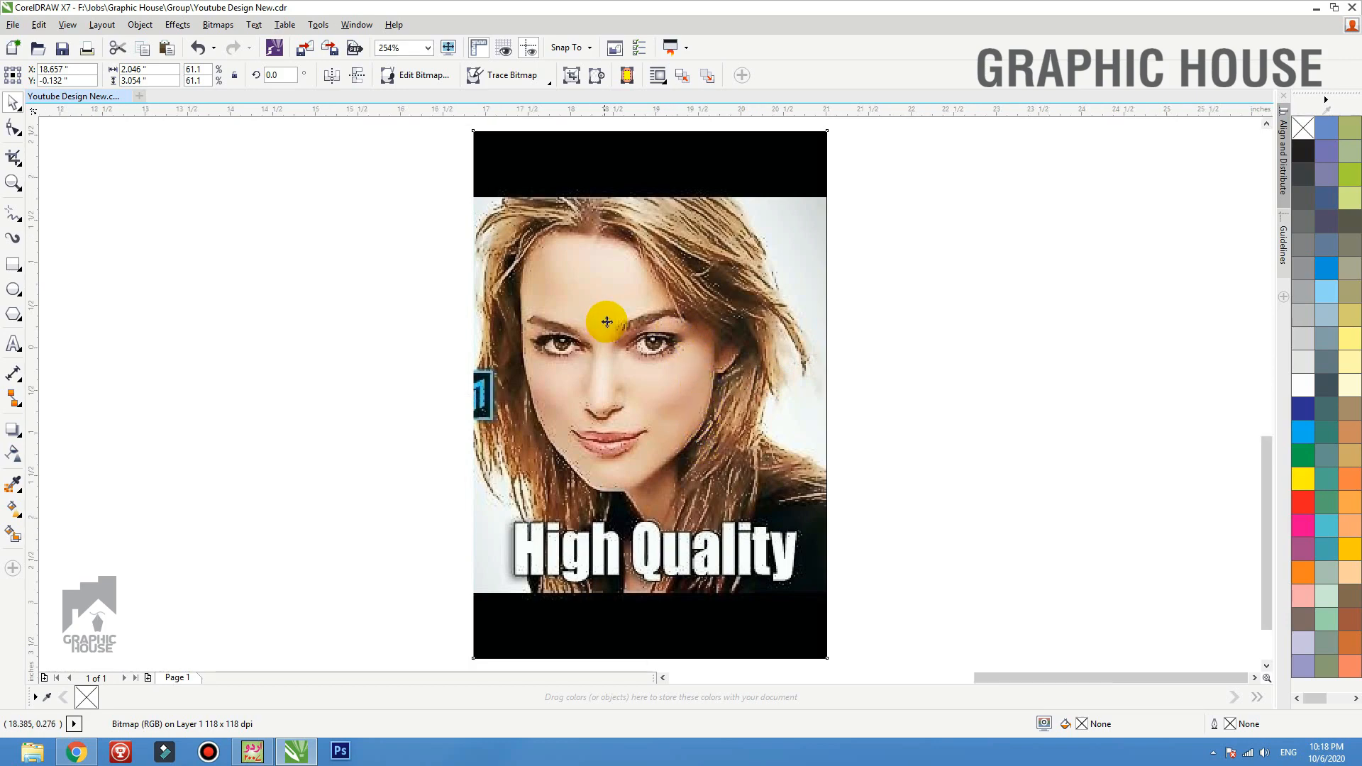
Place a copy of the full woman comparison image left of the sharpened crop and compare the two closely.
{"action": "scroll", "coordinate": [607, 322], "scroll_direction": "down", "scroll_amount": 5}
{"action": "left_click_drag", "start_coordinate": [660, 204], "coordinate": [538, 372]}
{"action": "left_click", "coordinate": [730, 283]}
{"action": "scroll", "coordinate": [598, 333], "scroll_direction": "up", "scroll_amount": 5}
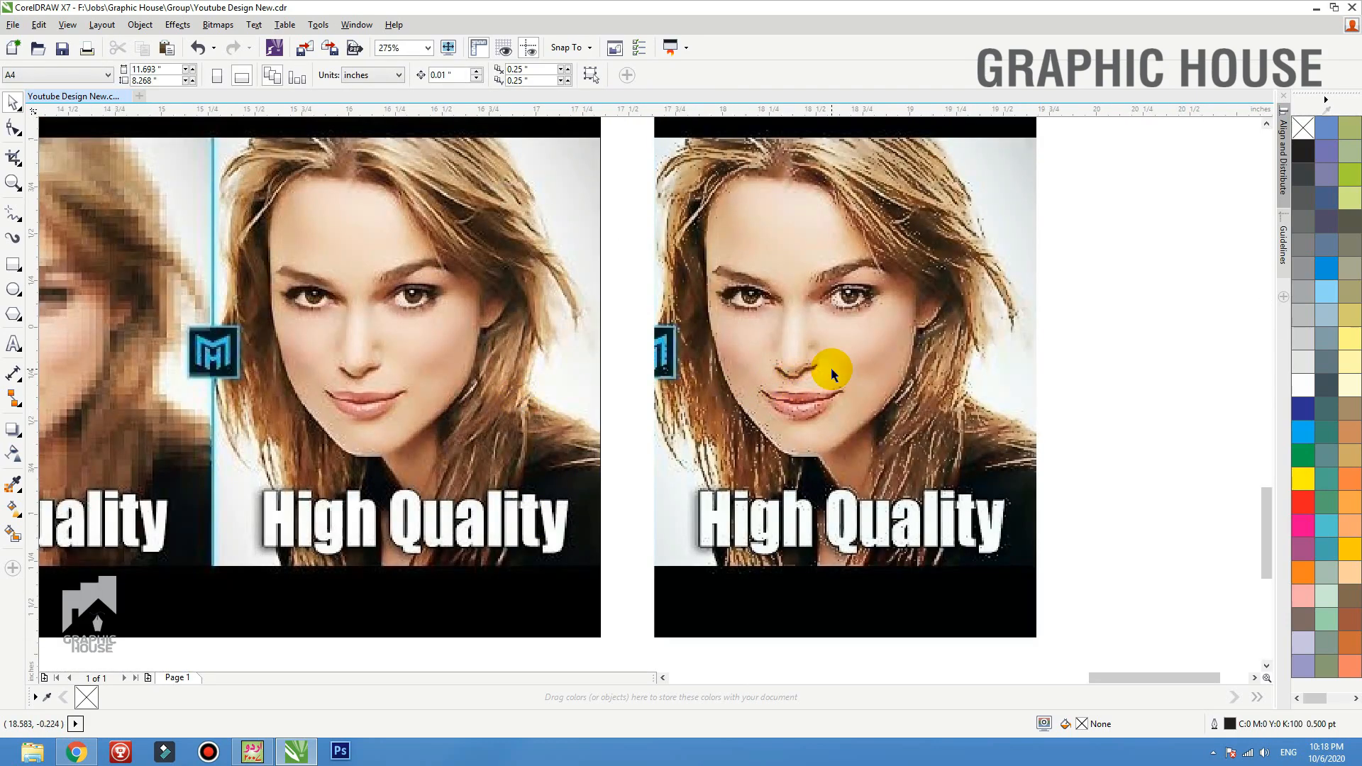
{"action": "scroll", "coordinate": [828, 371], "scroll_direction": "down", "scroll_amount": 3}
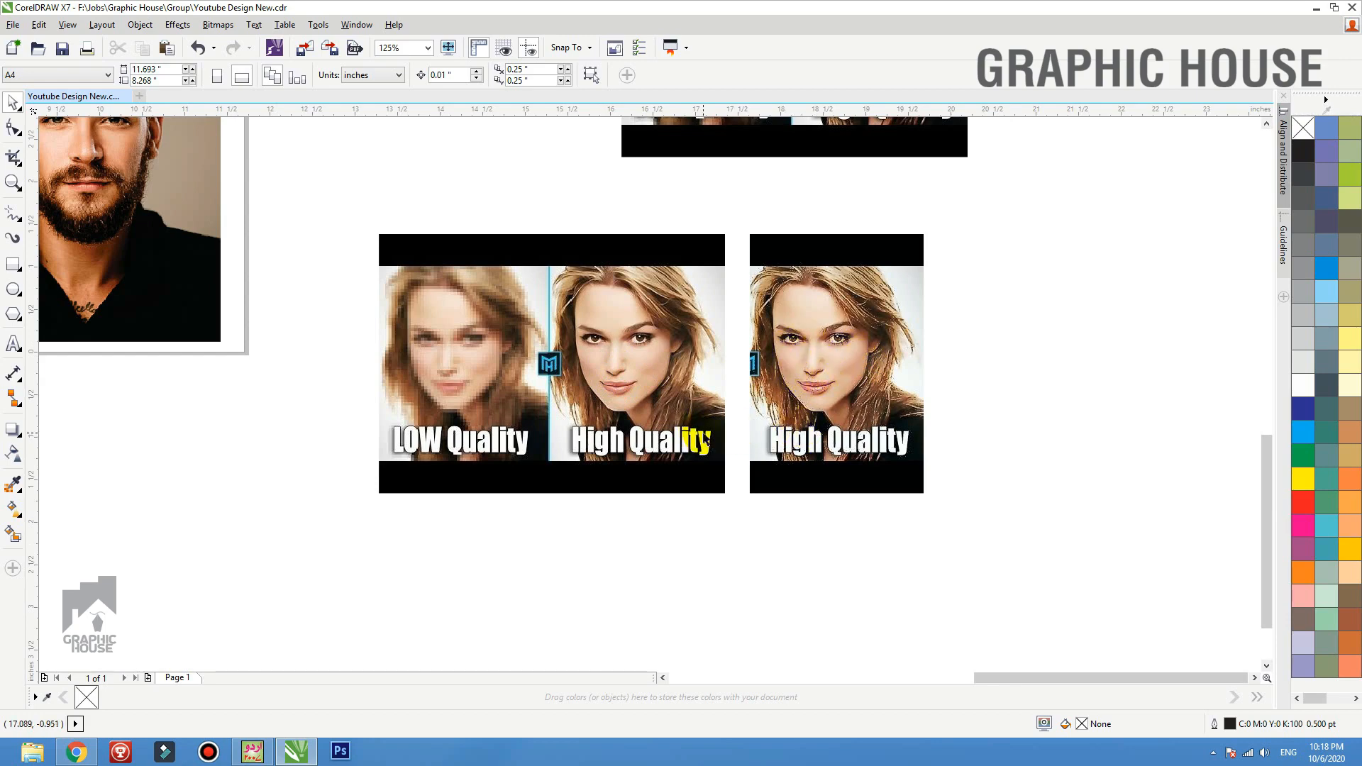
Duplicate the sharpened High Quality crop immediately to its right, at about X 20.83, Y -0.14 in.
{"action": "left_click", "coordinate": [424, 365]}
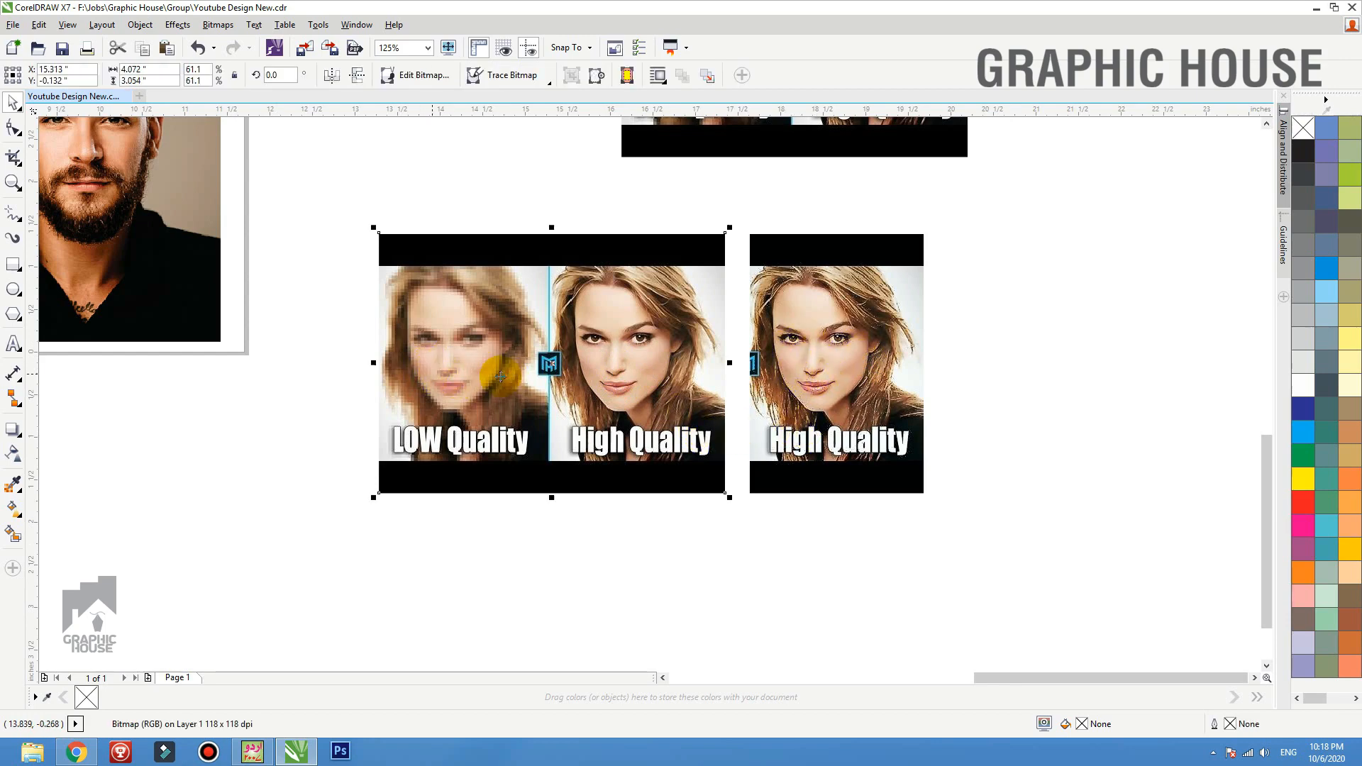
{"action": "left_click_drag", "start_coordinate": [912, 289], "coordinate": [1015, 289]}
{"action": "key", "text": "ctrl+z"}
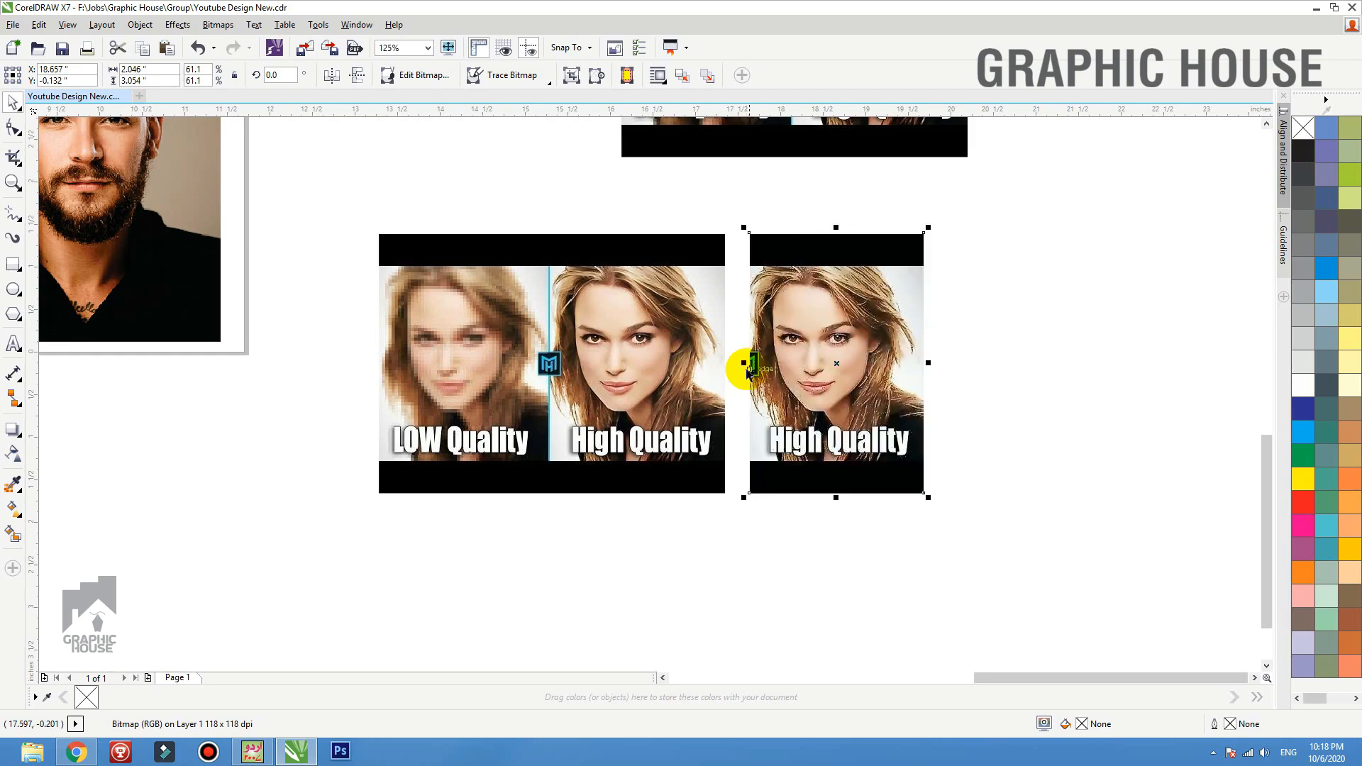
{"action": "left_click_drag", "start_coordinate": [911, 420], "coordinate": [1095, 420]}
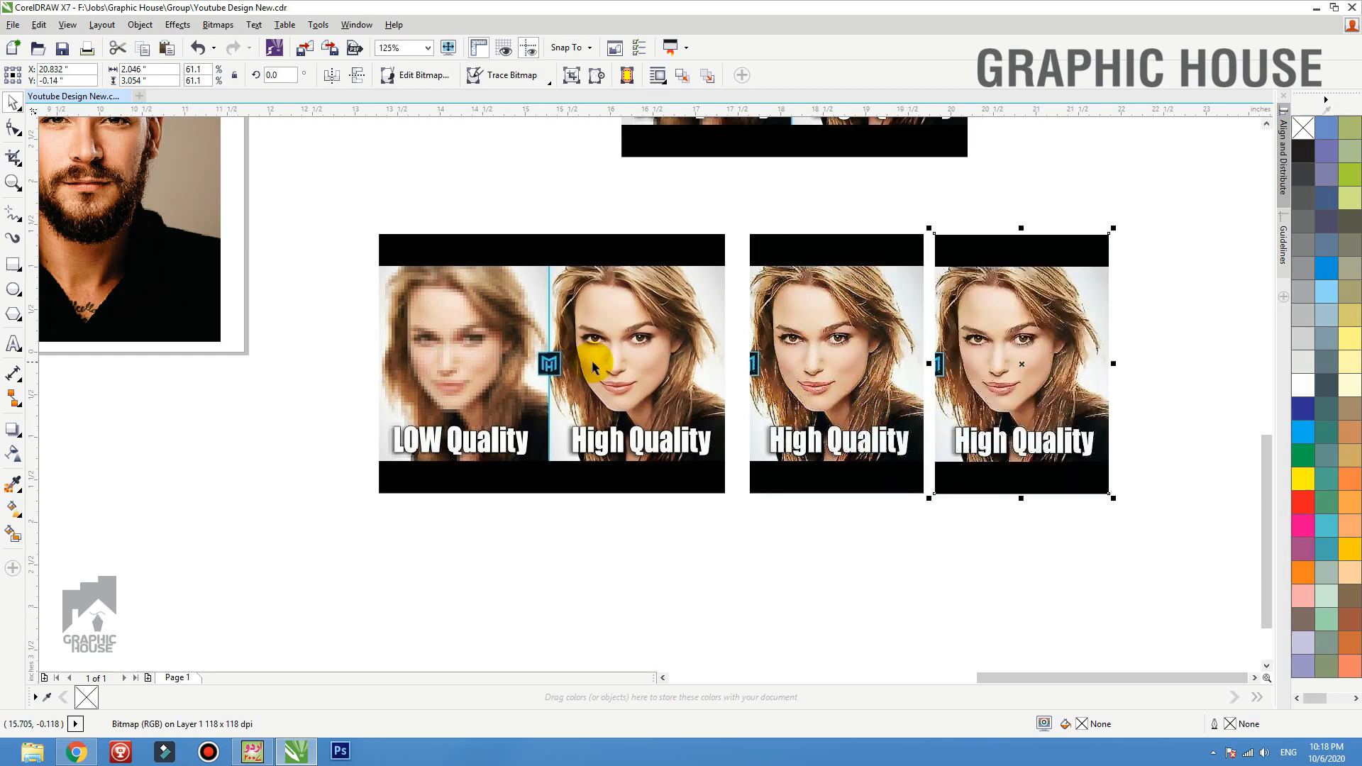
Try a Gaussian Blur with a radius of about 2.4 pixels on the rightmost High Quality crop, and undo it.
{"action": "left_click", "coordinate": [213, 25]}
{"action": "mouse_move", "coordinate": [298, 433]}
{"action": "left_click", "coordinate": [411, 455]}
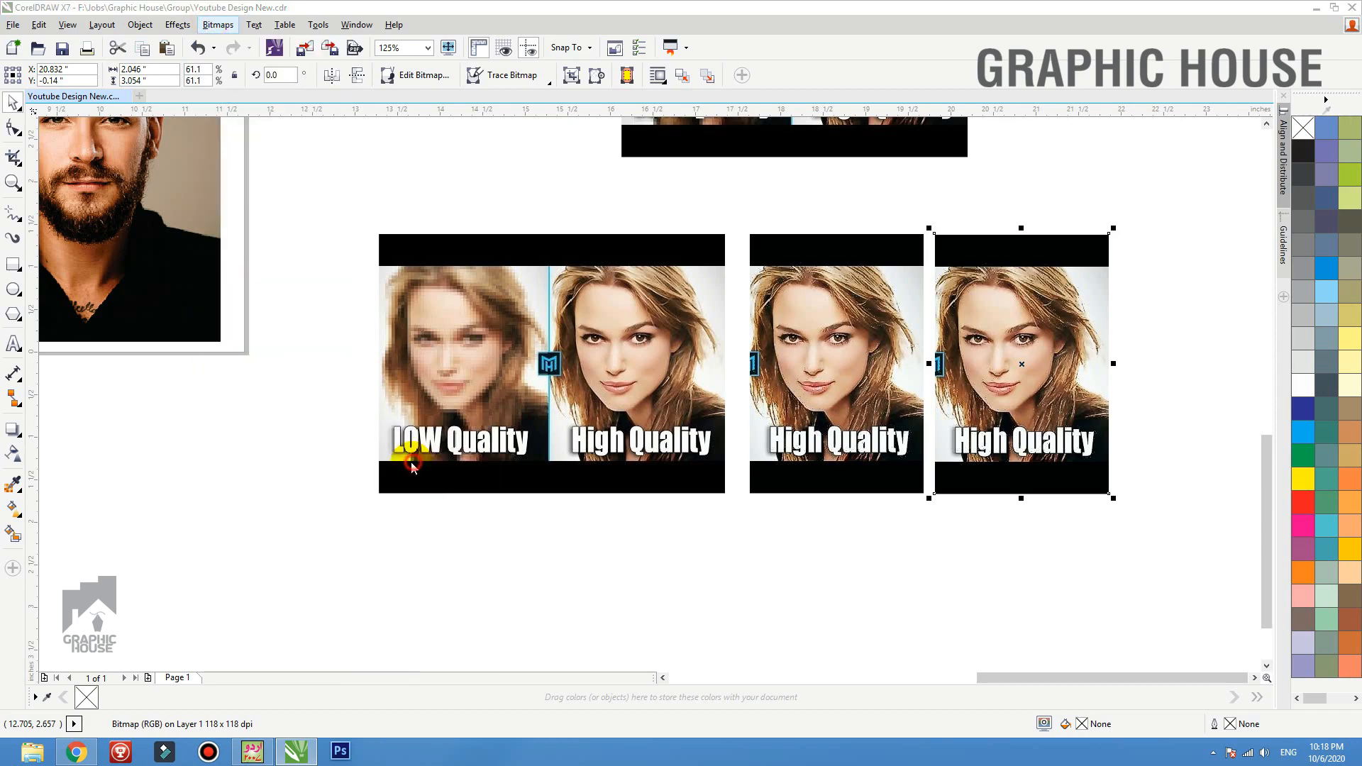
{"action": "left_click", "coordinate": [556, 361]}
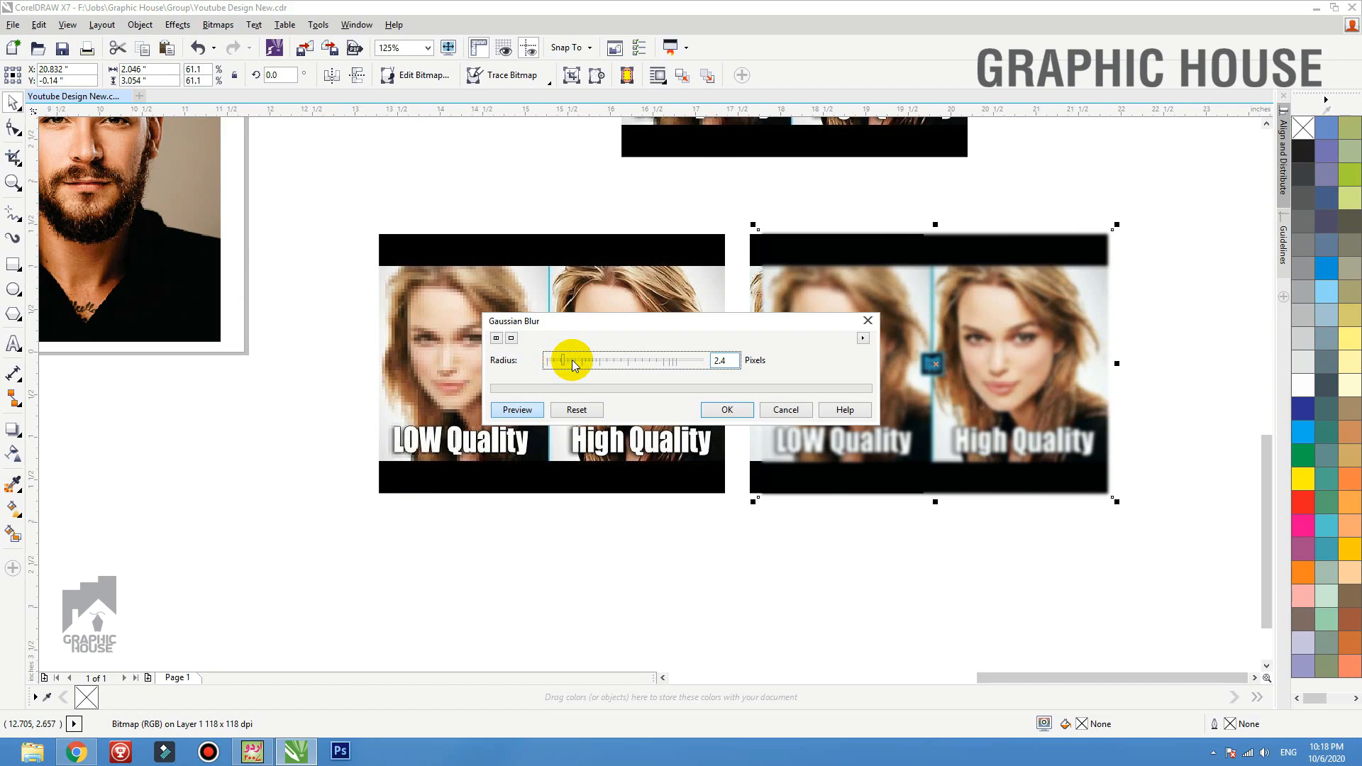
{"action": "left_click", "coordinate": [727, 409]}
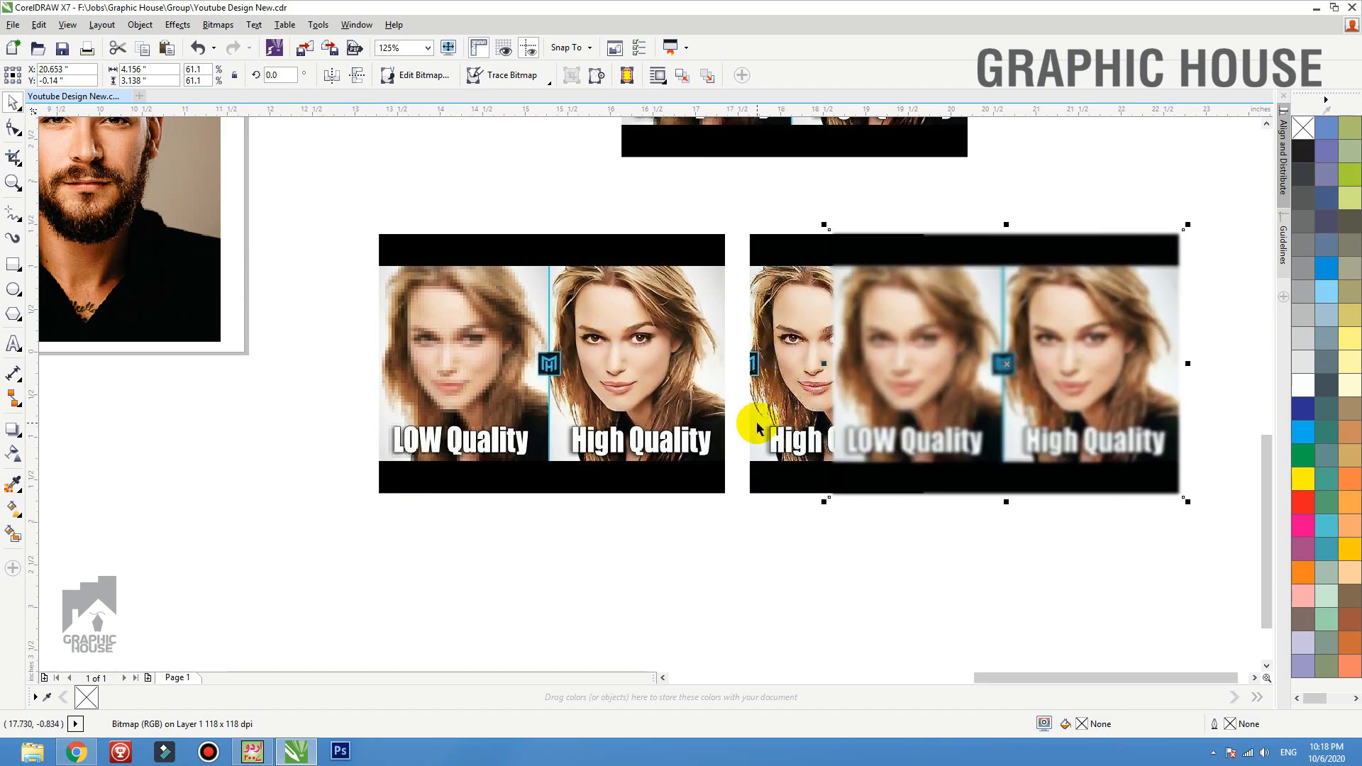
{"action": "key", "text": "ctrl+z"}
{"action": "key", "text": "ctrl+z"}
{"action": "left_click_drag", "start_coordinate": [1036, 349], "coordinate": [1071, 358]}
{"action": "key", "text": "ctrl+z"}
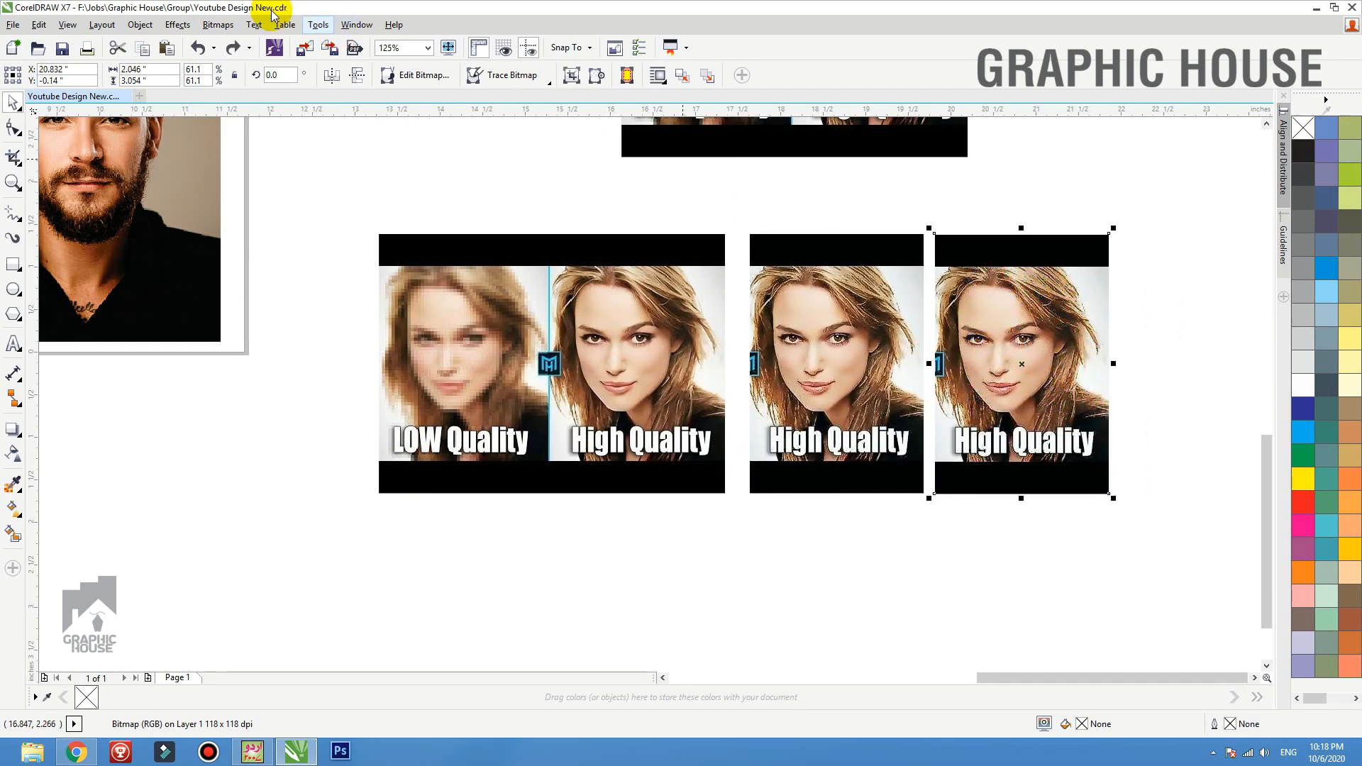
Try converting the rightmost crop to a 50 dpi CMYK bitmap and compare it closely with the sharpened crop.
{"action": "left_click", "coordinate": [218, 24]}
{"action": "left_click", "coordinate": [238, 47]}
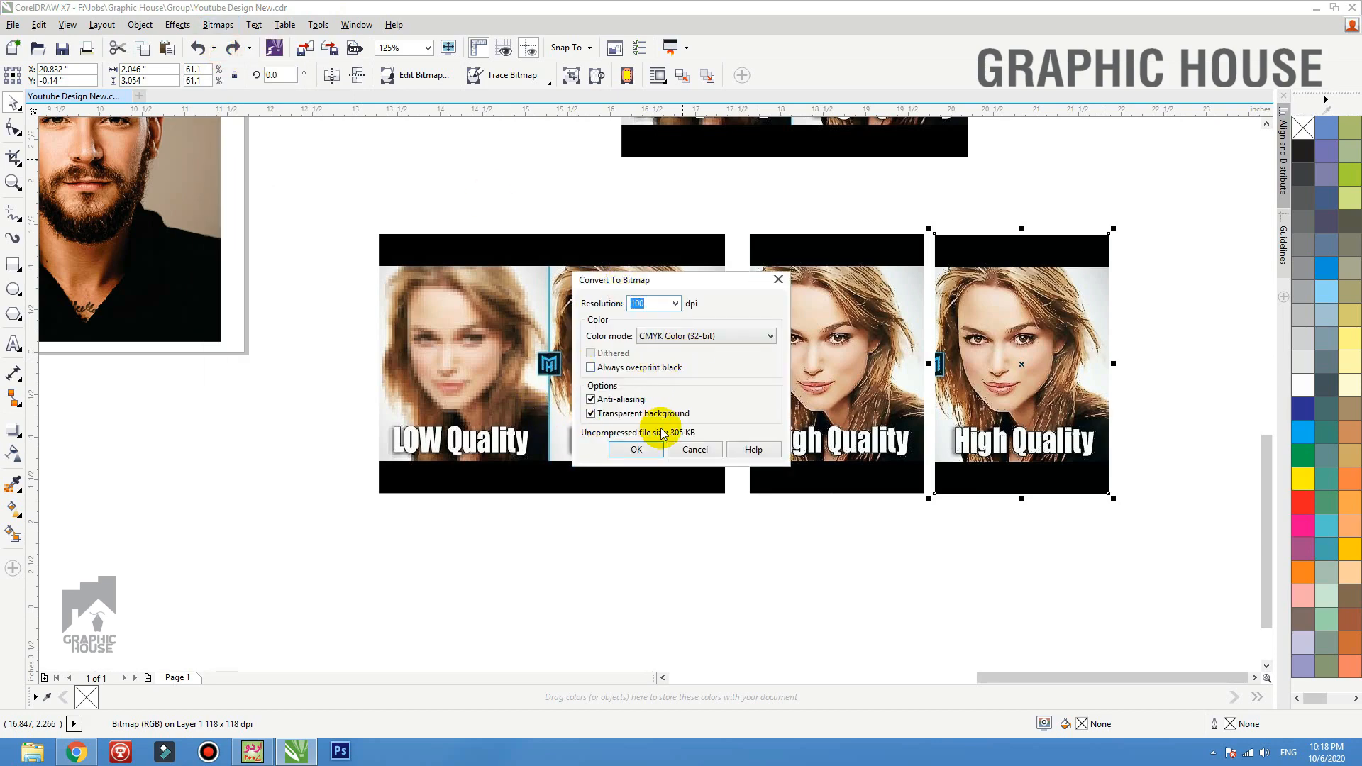
{"action": "type", "text": "50"}
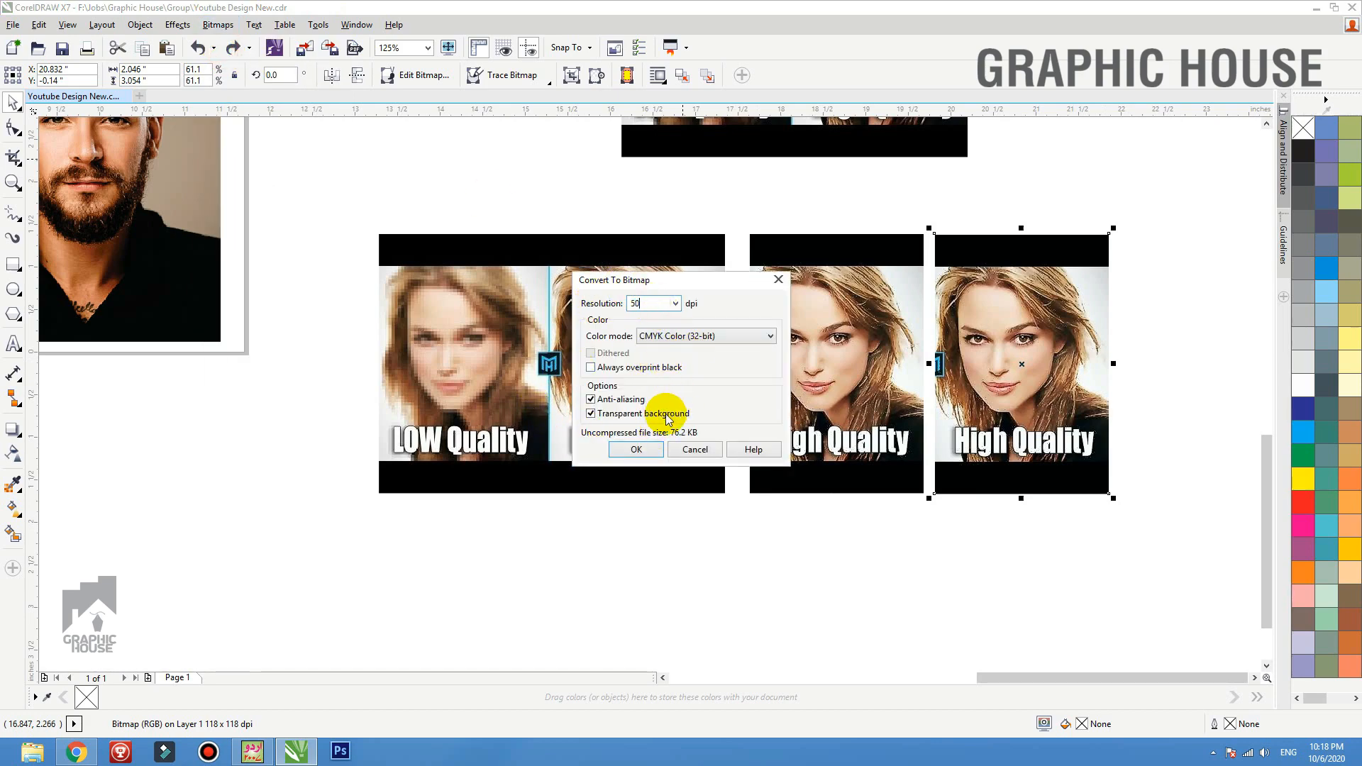
{"action": "left_click", "coordinate": [635, 450]}
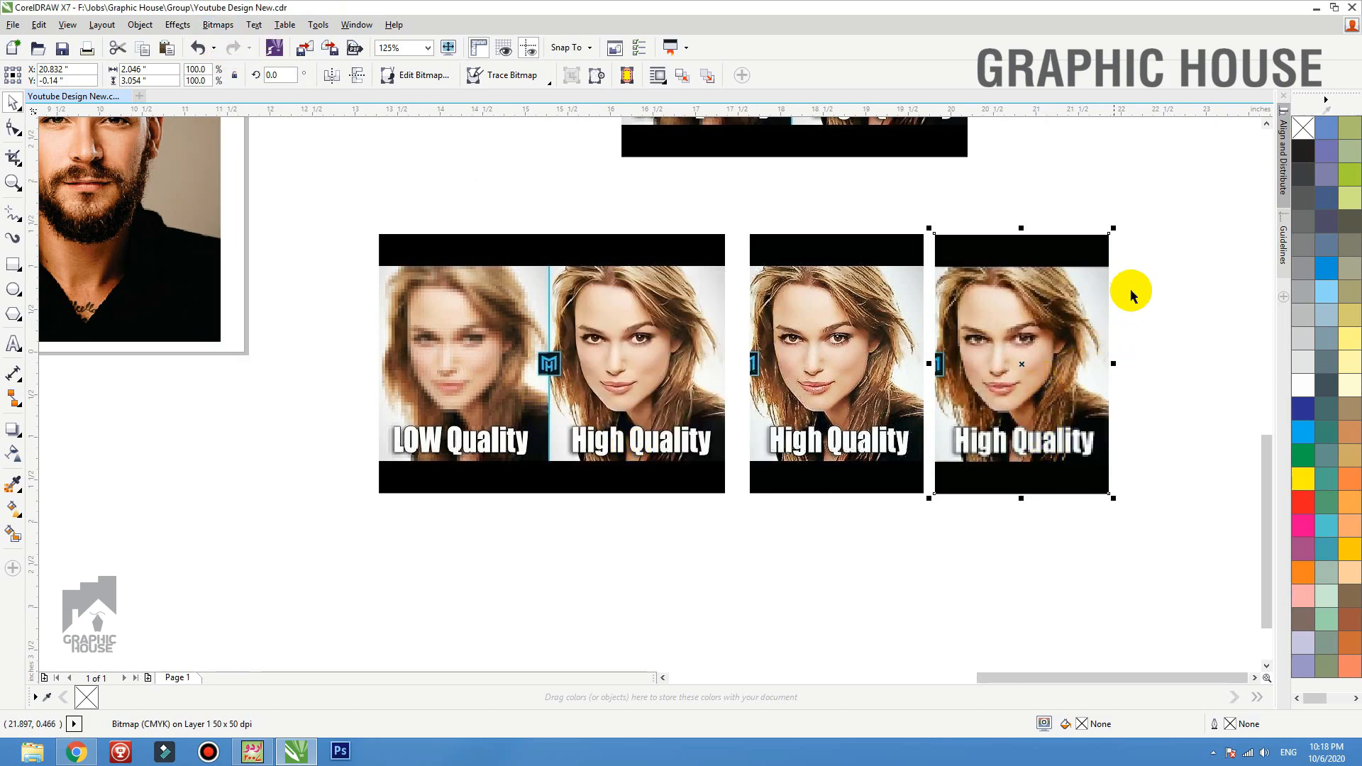
{"action": "key", "text": "F2"}
{"action": "left_click_drag", "start_coordinate": [1150, 279], "coordinate": [871, 419]}
{"action": "scroll", "coordinate": [972, 367], "scroll_direction": "down", "scroll_amount": 2}
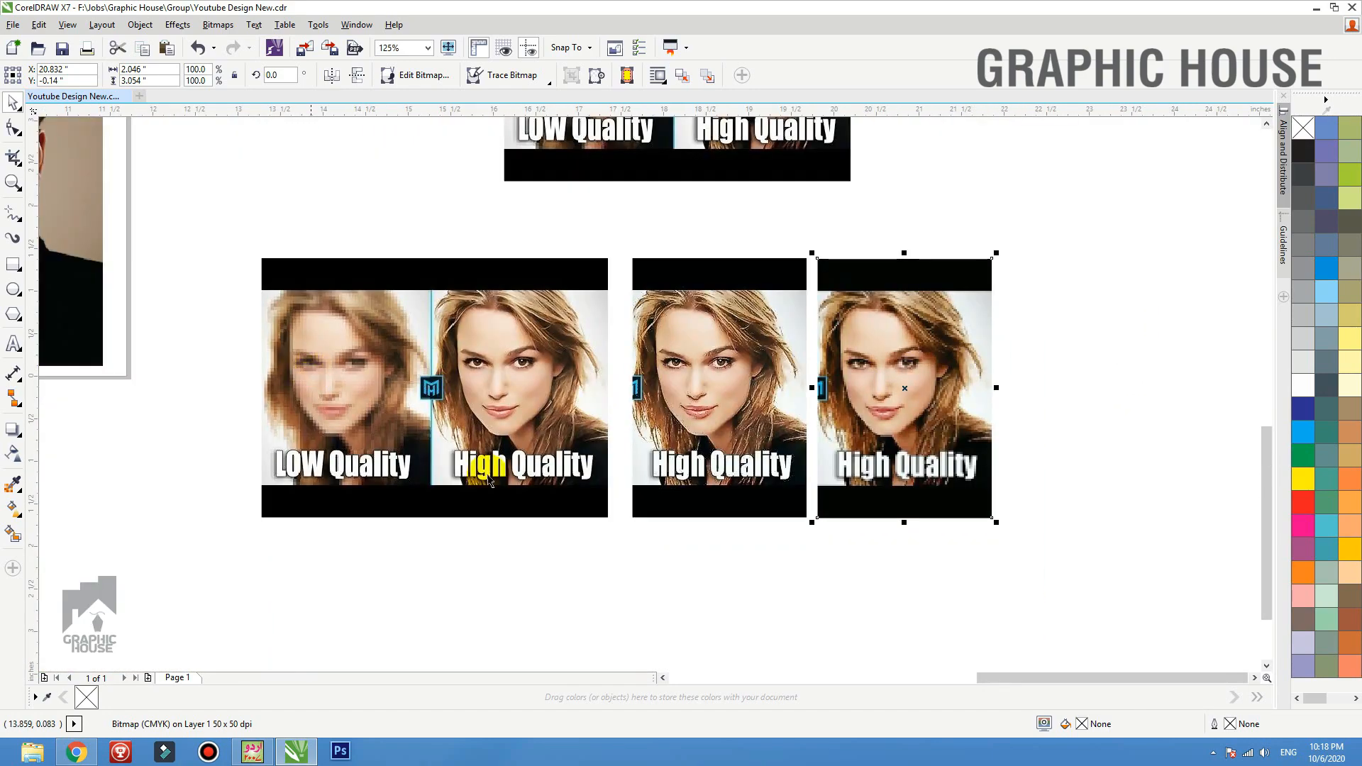
{"action": "scroll", "coordinate": [797, 549], "scroll_direction": "down", "scroll_amount": 1}
{"action": "key", "text": "F2"}
{"action": "left_click_drag", "start_coordinate": [1004, 399], "coordinate": [728, 492]}
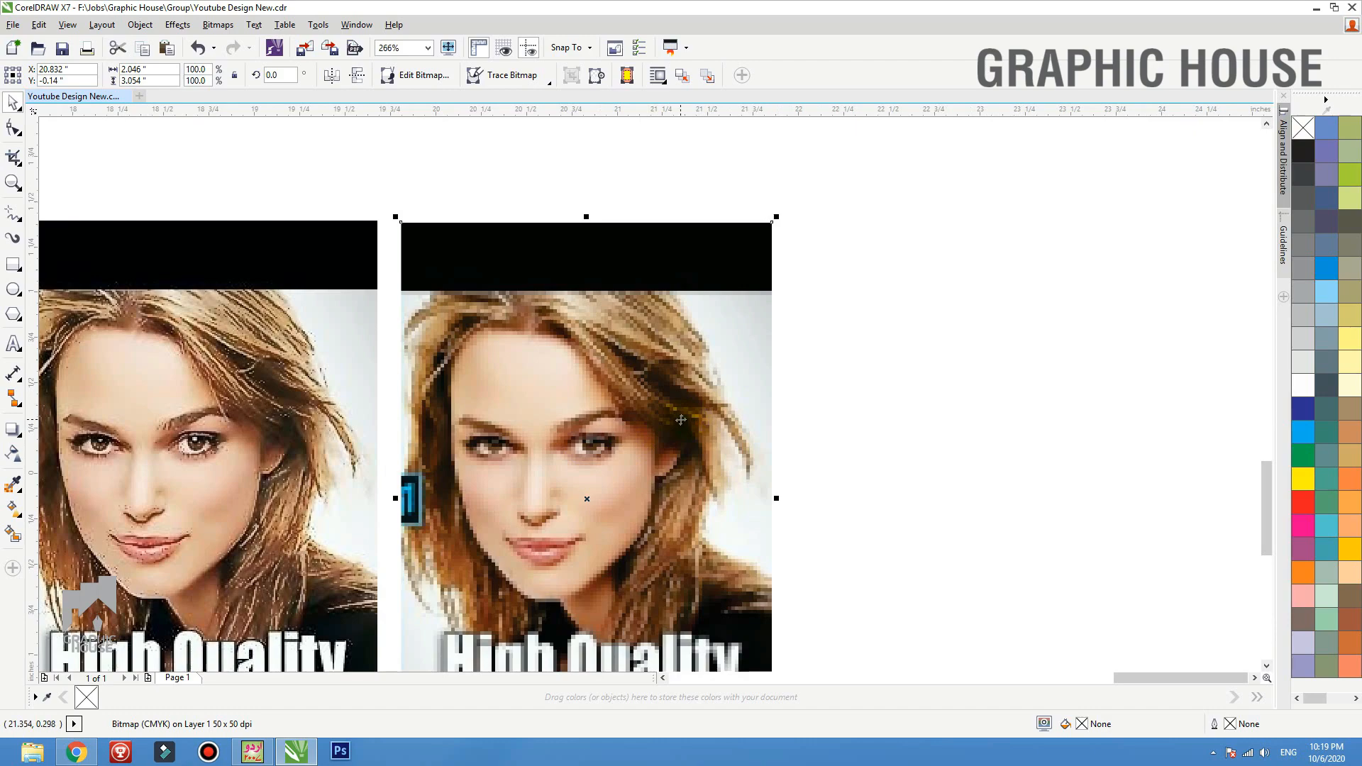
Undo the 50 dpi bitmap conversion and move the rightmost crop to about X 21.01, Y -0.14 in.
{"action": "key", "text": "ctrl+z"}
{"action": "left_click_drag", "start_coordinate": [587, 464], "coordinate": [615, 463]}
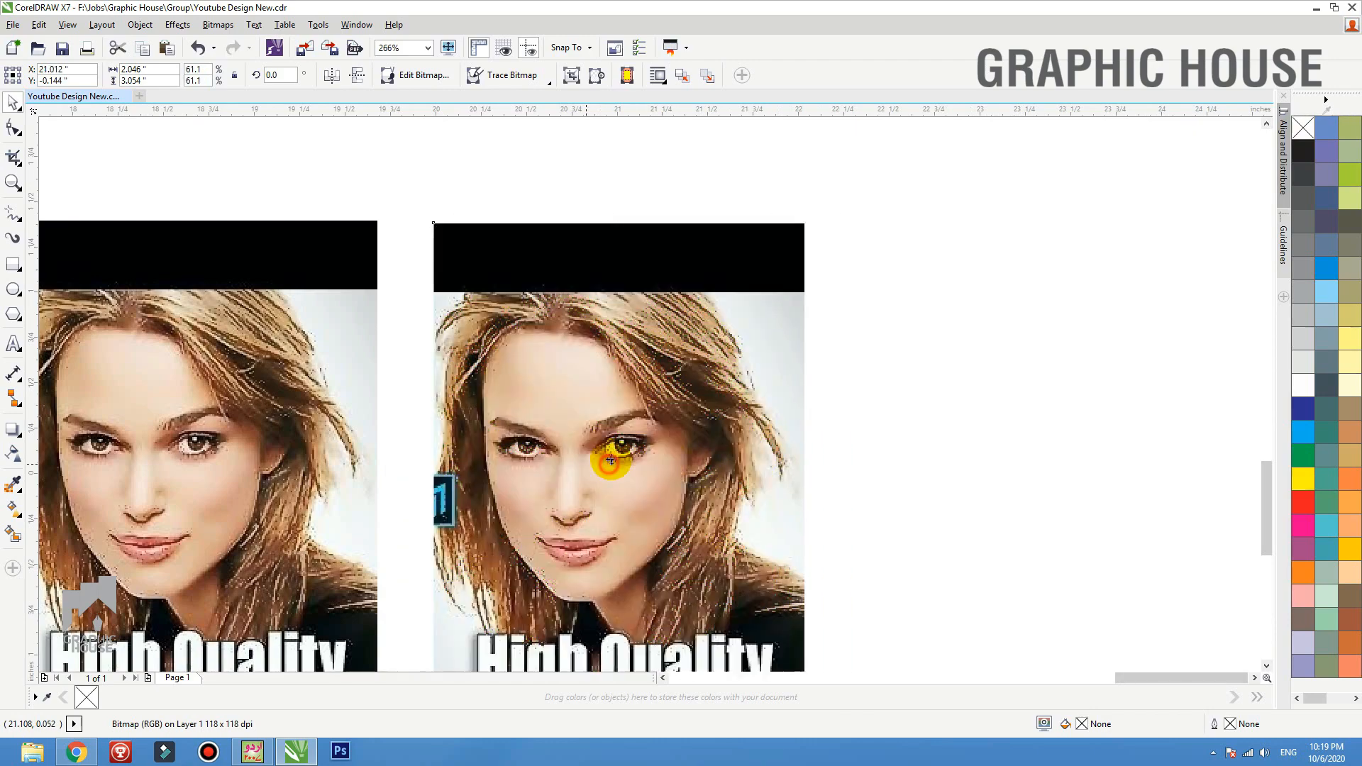
{"action": "scroll", "coordinate": [660, 461], "scroll_direction": "down", "scroll_amount": 2}
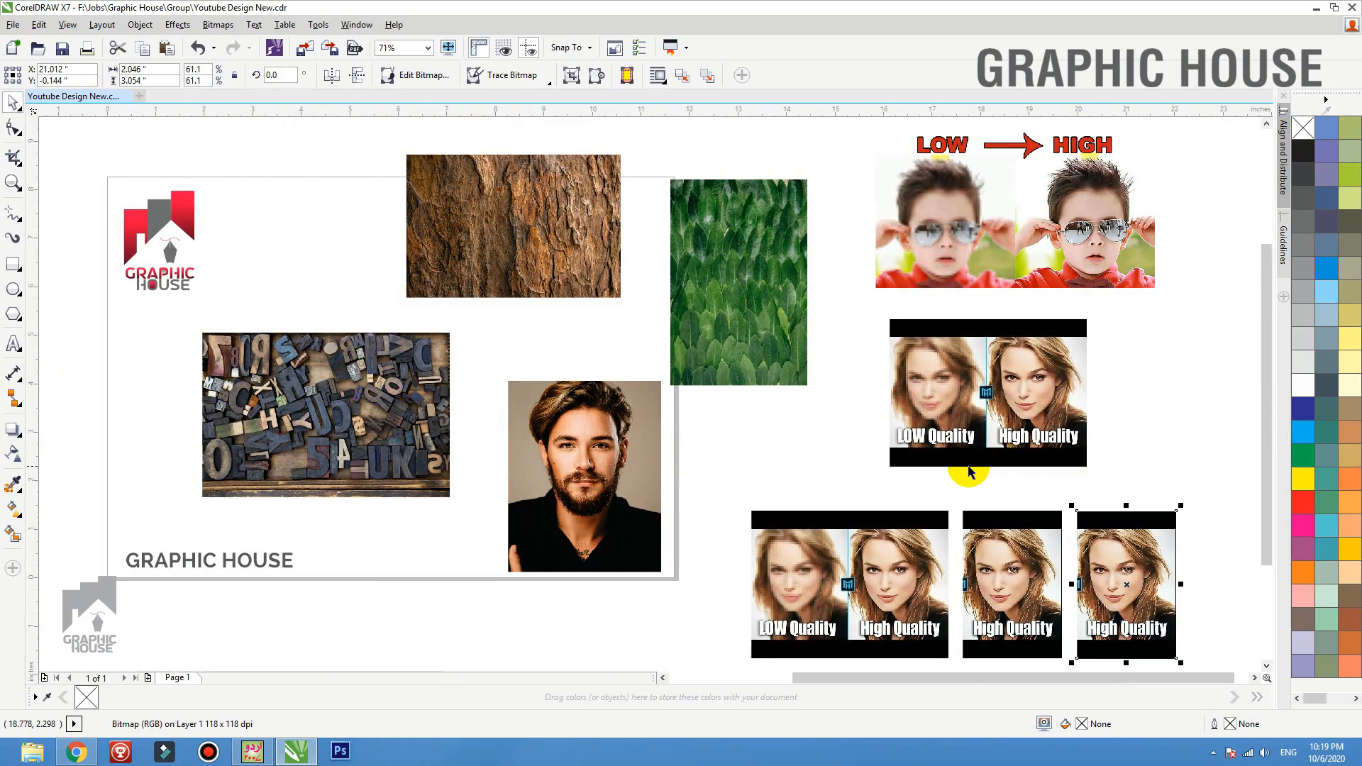
Apply Sharpen to the bearded man's portrait with edge level 84, threshold 126 and Preserve Colors enabled.
{"action": "left_click", "coordinate": [632, 446]}
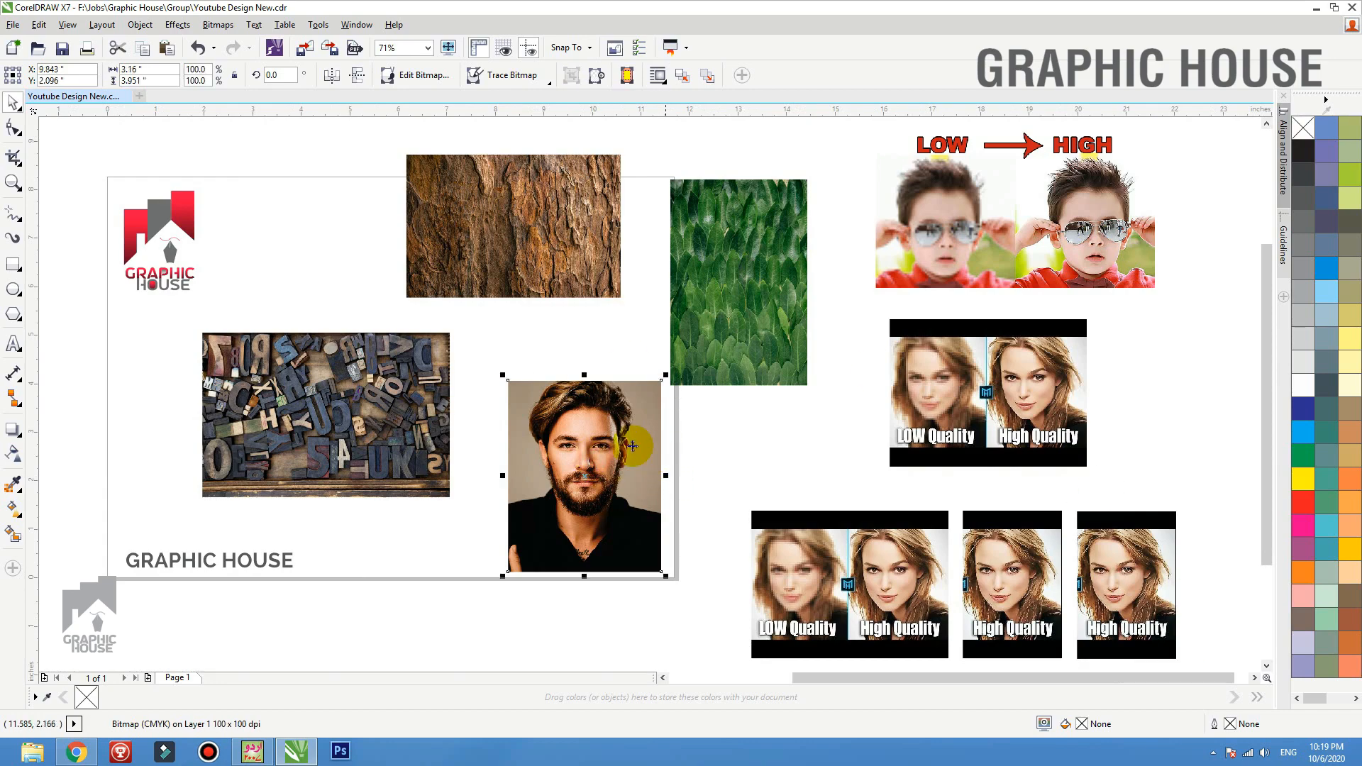
{"action": "scroll", "coordinate": [633, 445], "scroll_direction": "up", "scroll_amount": 2}
{"action": "scroll", "coordinate": [830, 476], "scroll_direction": "up", "scroll_amount": 2}
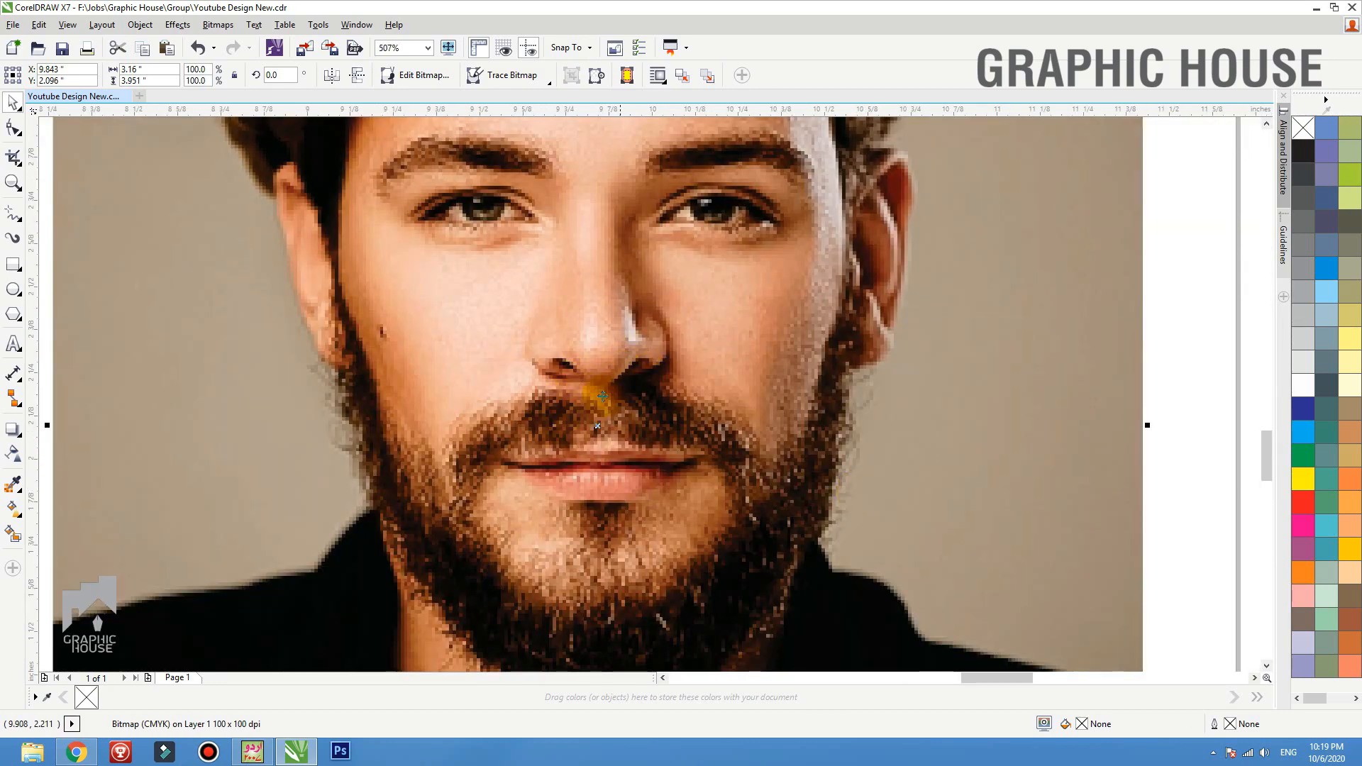
{"action": "left_click", "coordinate": [218, 24]}
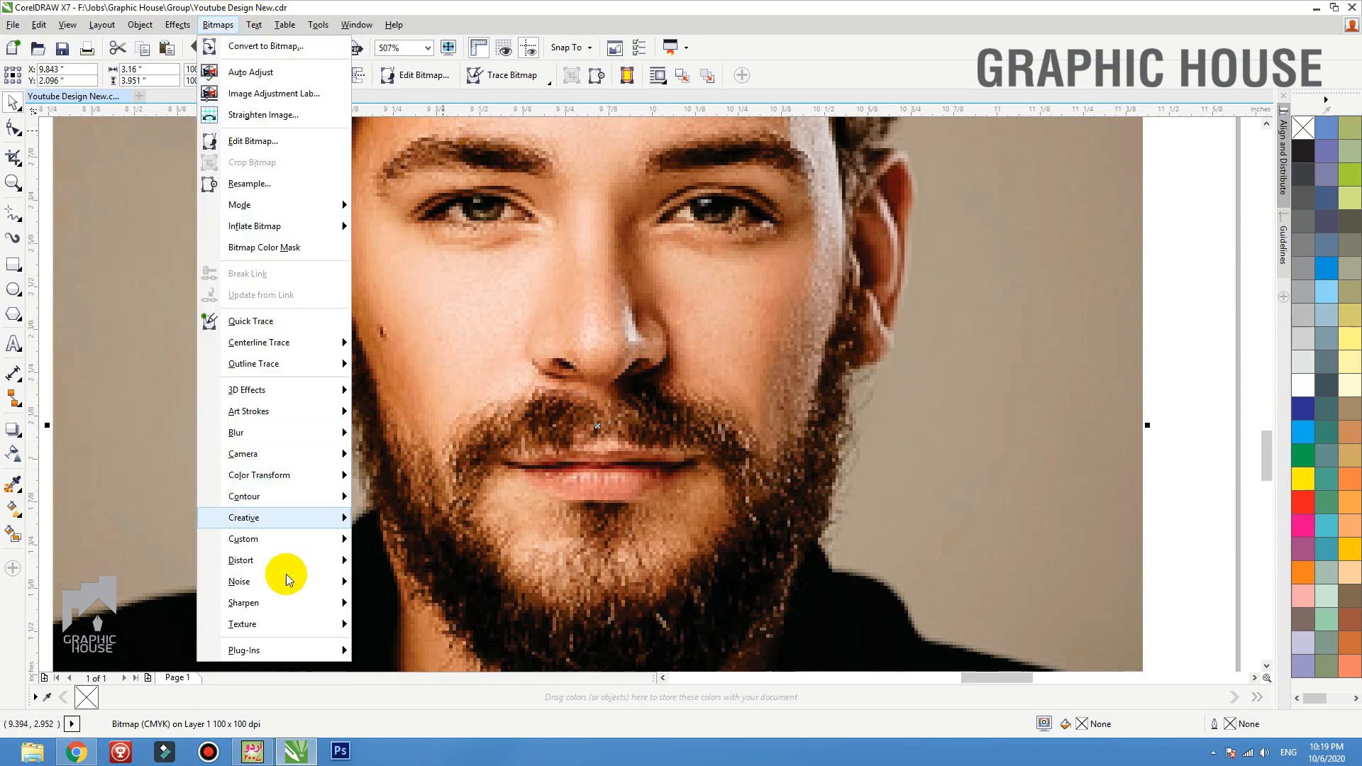
{"action": "mouse_move", "coordinate": [319, 601]}
{"action": "left_click", "coordinate": [402, 672]}
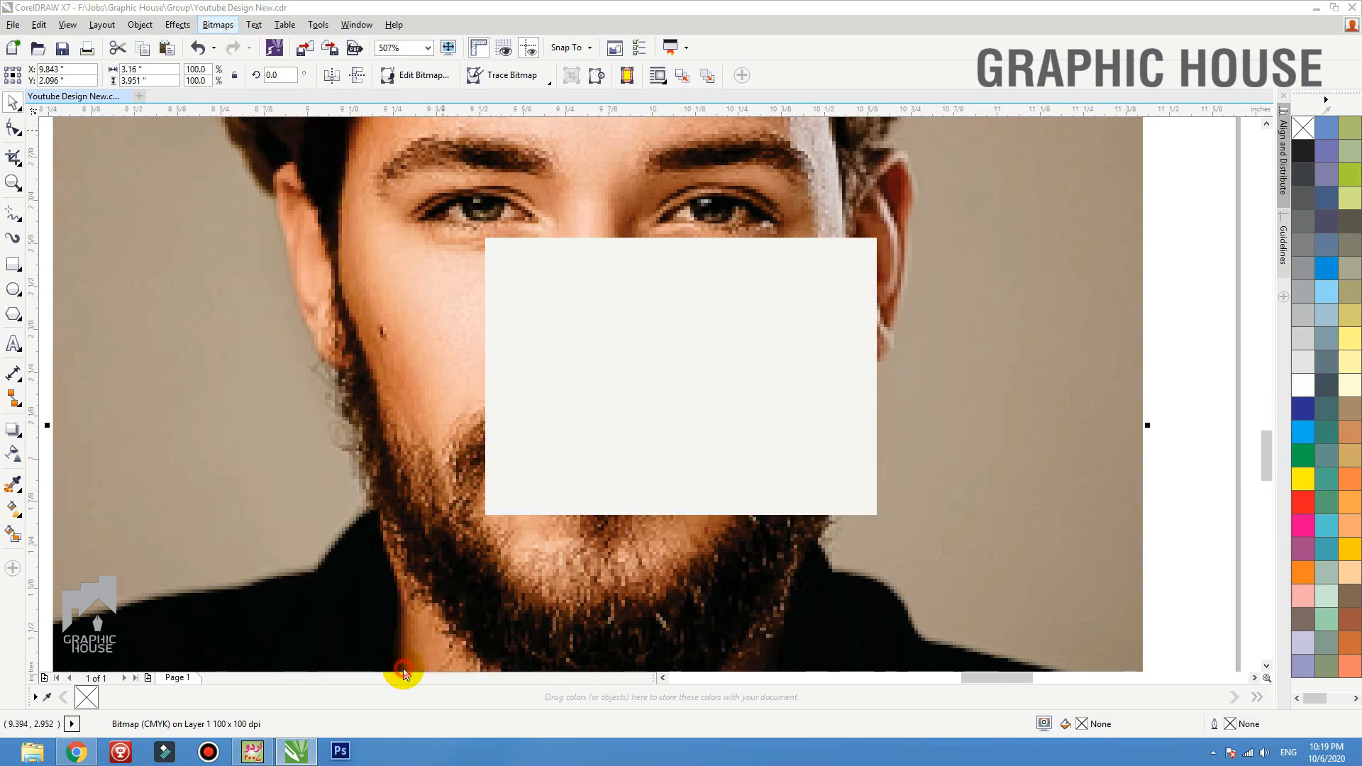
{"action": "left_click_drag", "start_coordinate": [732, 234], "coordinate": [863, 174]}
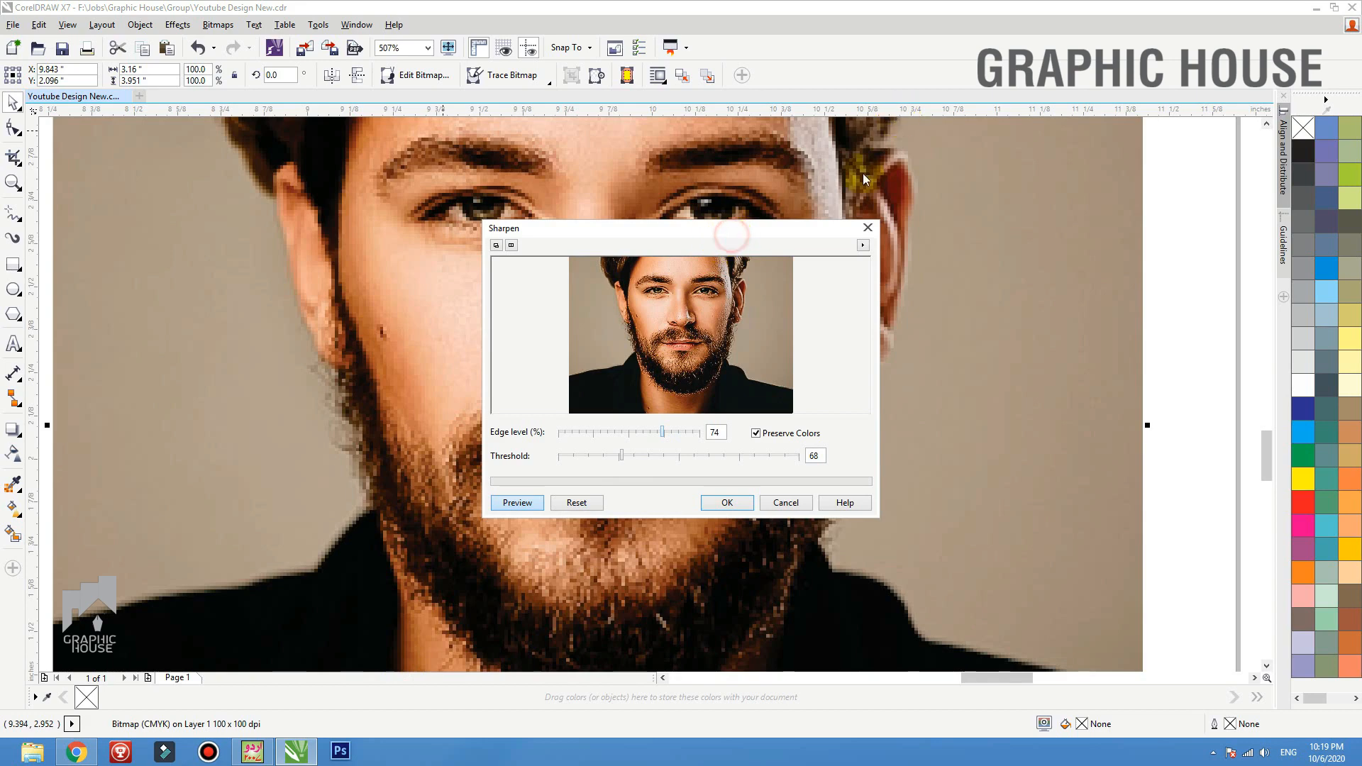
{"action": "left_click_drag", "start_coordinate": [662, 432], "coordinate": [652, 460]}
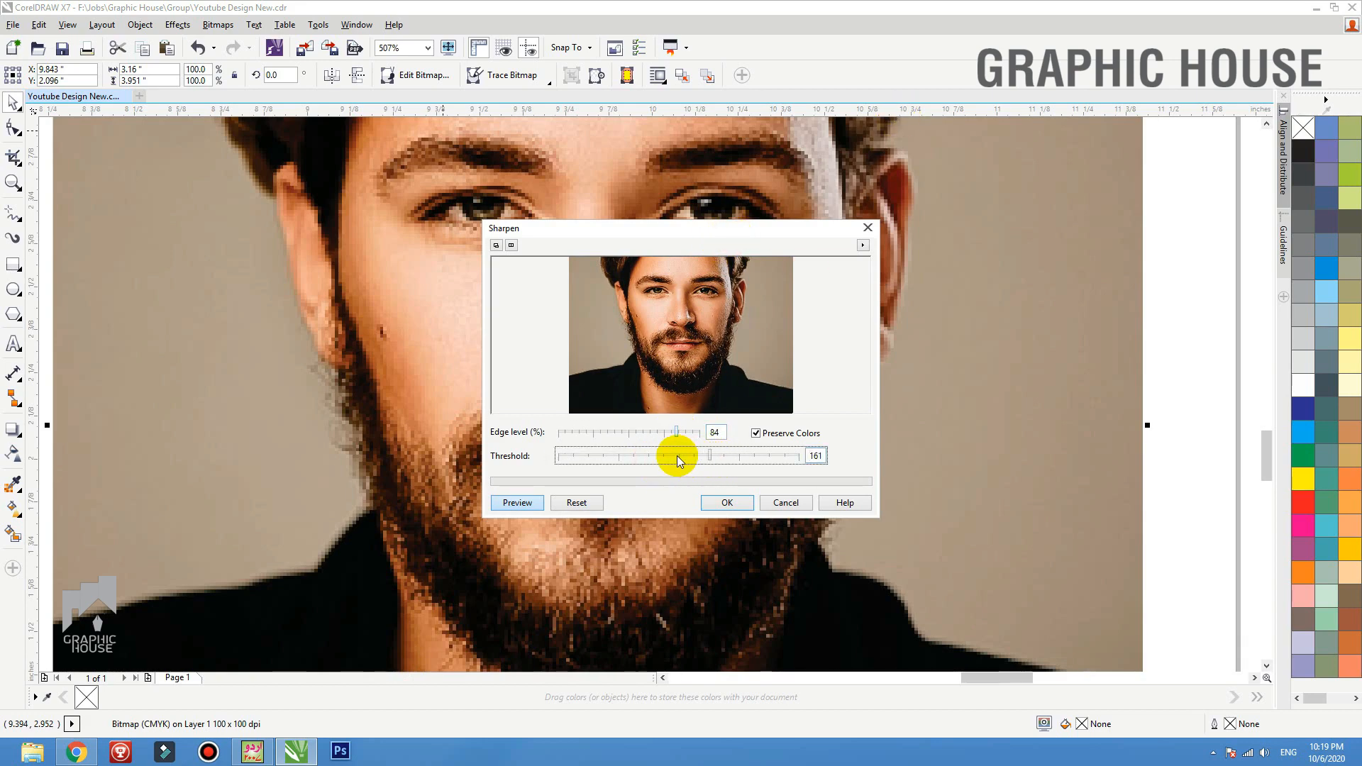
{"action": "left_click", "coordinate": [720, 501]}
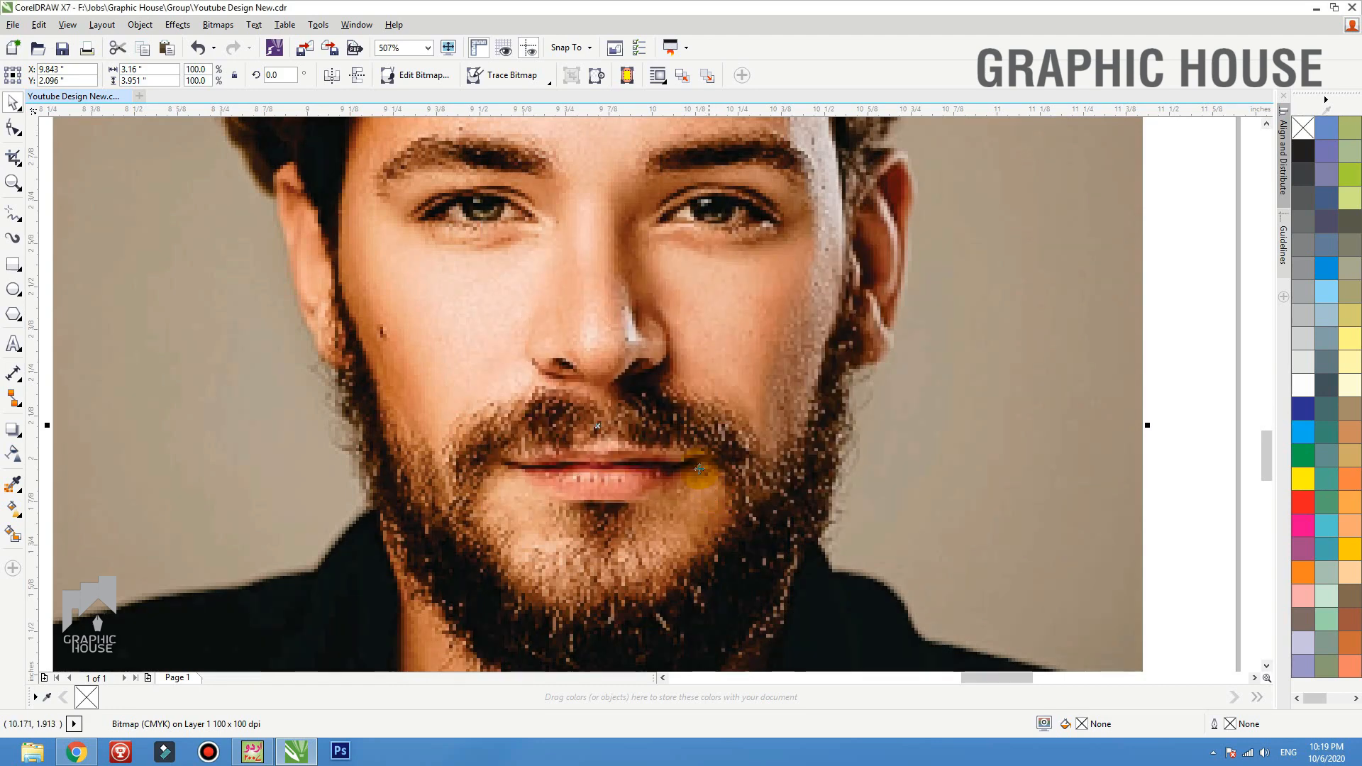
Inspect the sharpened portrait closely and shift it slightly to about X 9.97, Y 2.02 in.
{"action": "scroll", "coordinate": [603, 423], "scroll_direction": "down", "scroll_amount": 3}
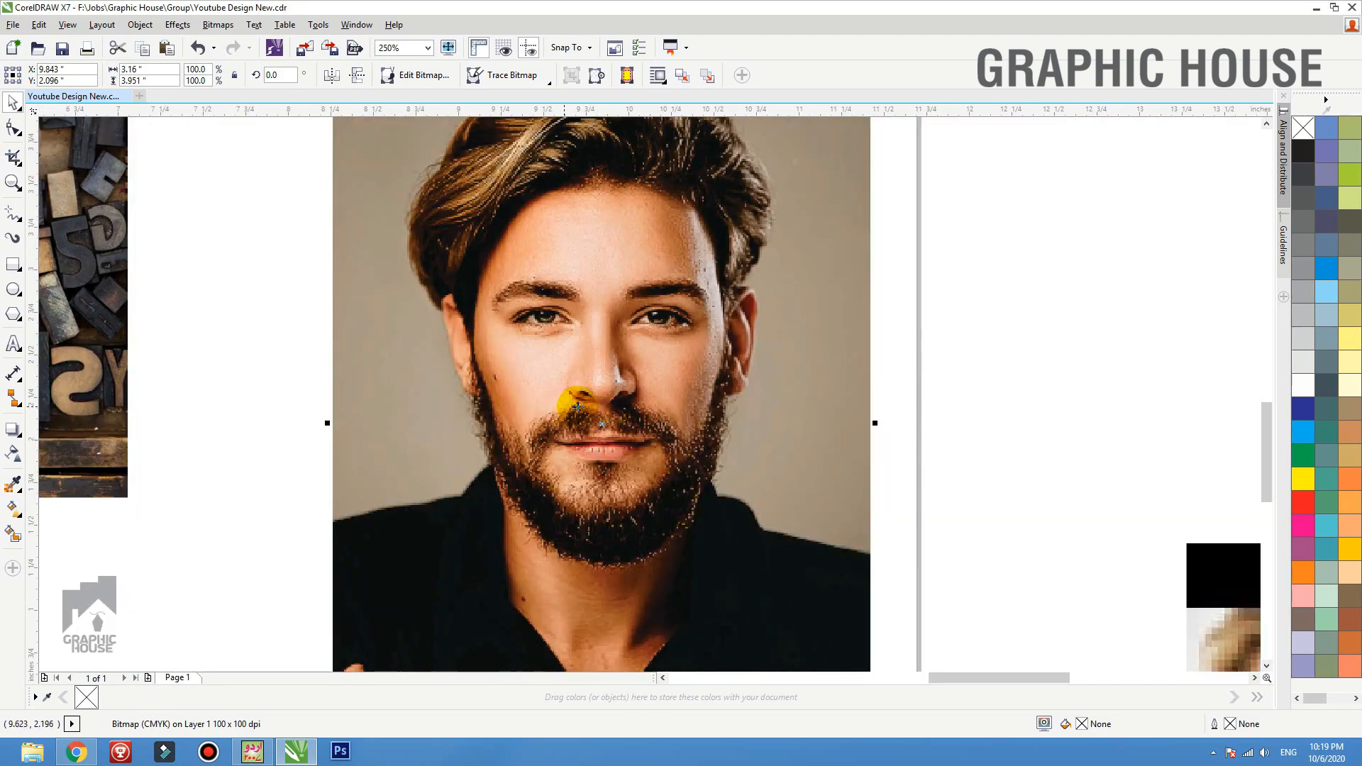
{"action": "right_click", "coordinate": [534, 364]}
{"action": "left_click_drag", "start_coordinate": [424, 293], "coordinate": [767, 490]}
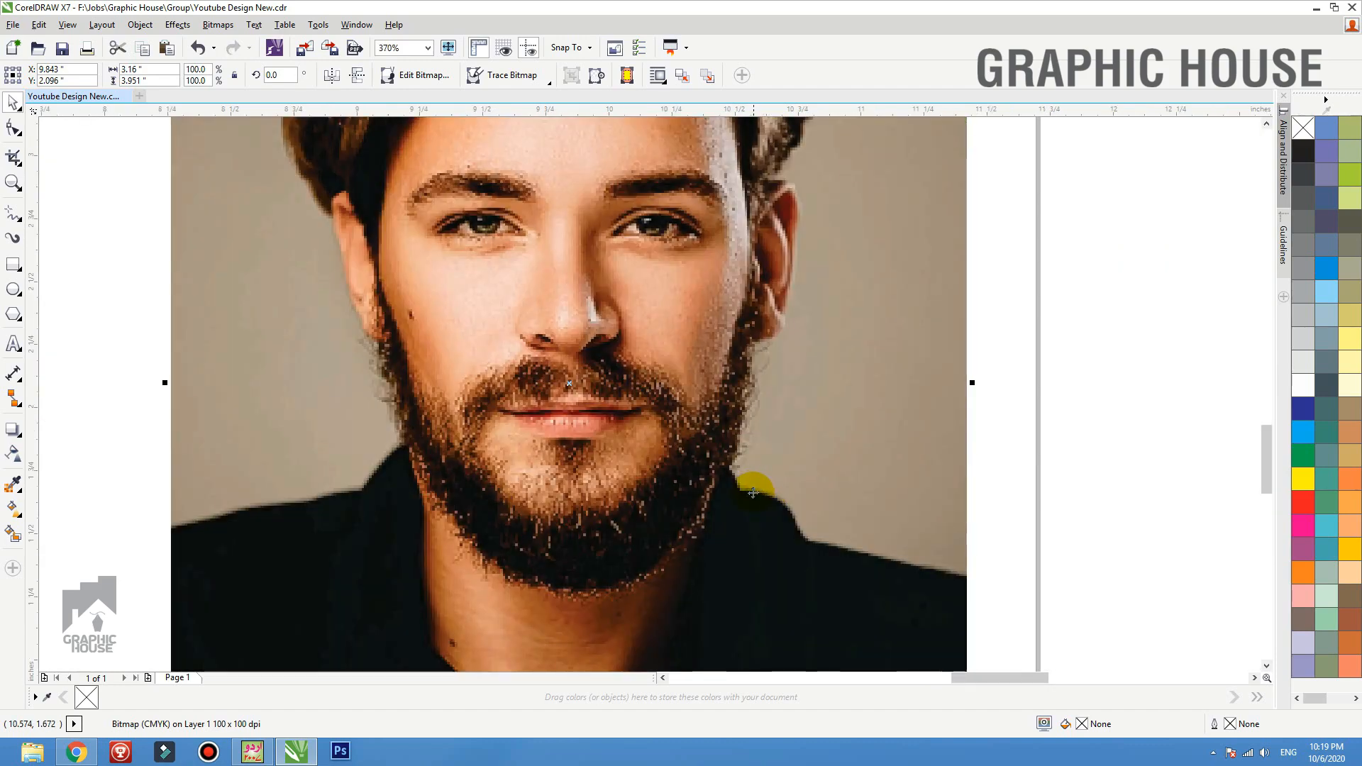
{"action": "scroll", "coordinate": [630, 530], "scroll_direction": "down", "scroll_amount": 3}
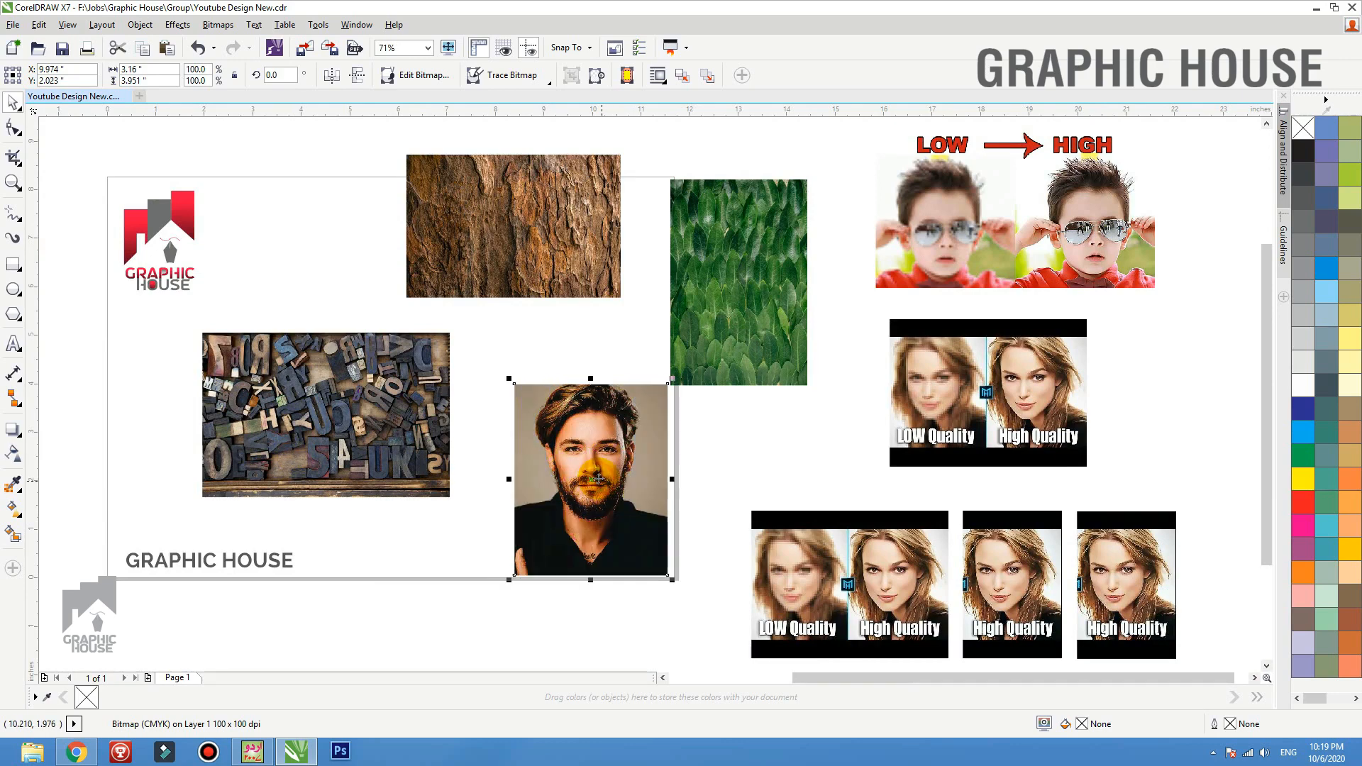
{"action": "scroll", "coordinate": [598, 483], "scroll_direction": "up", "scroll_amount": 4}
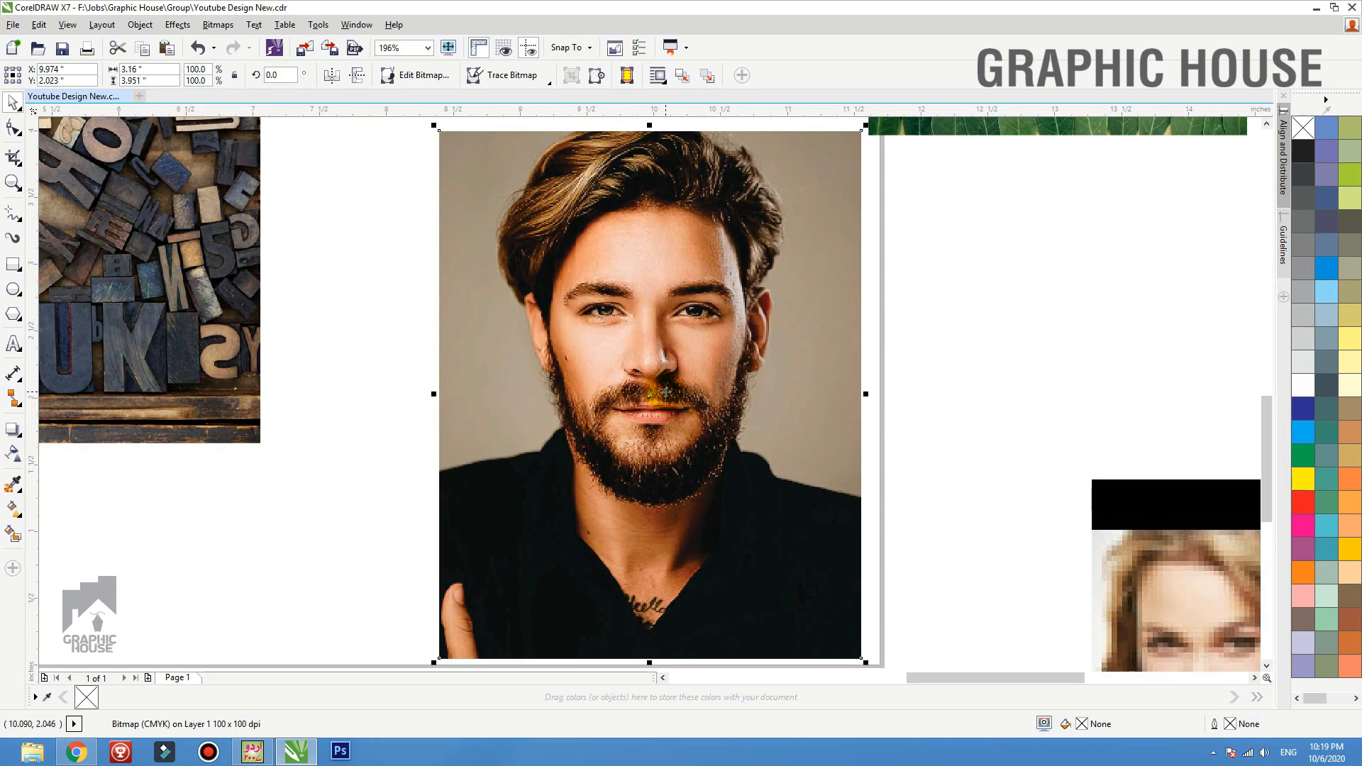
Adjust the portrait's Brightness/Contrast/Intensity to brightness 0, contrast 12 and intensity 1, and deselect it.
{"action": "key", "text": "ctrl+b"}
{"action": "left_click_drag", "start_coordinate": [684, 298], "coordinate": [720, 66]}
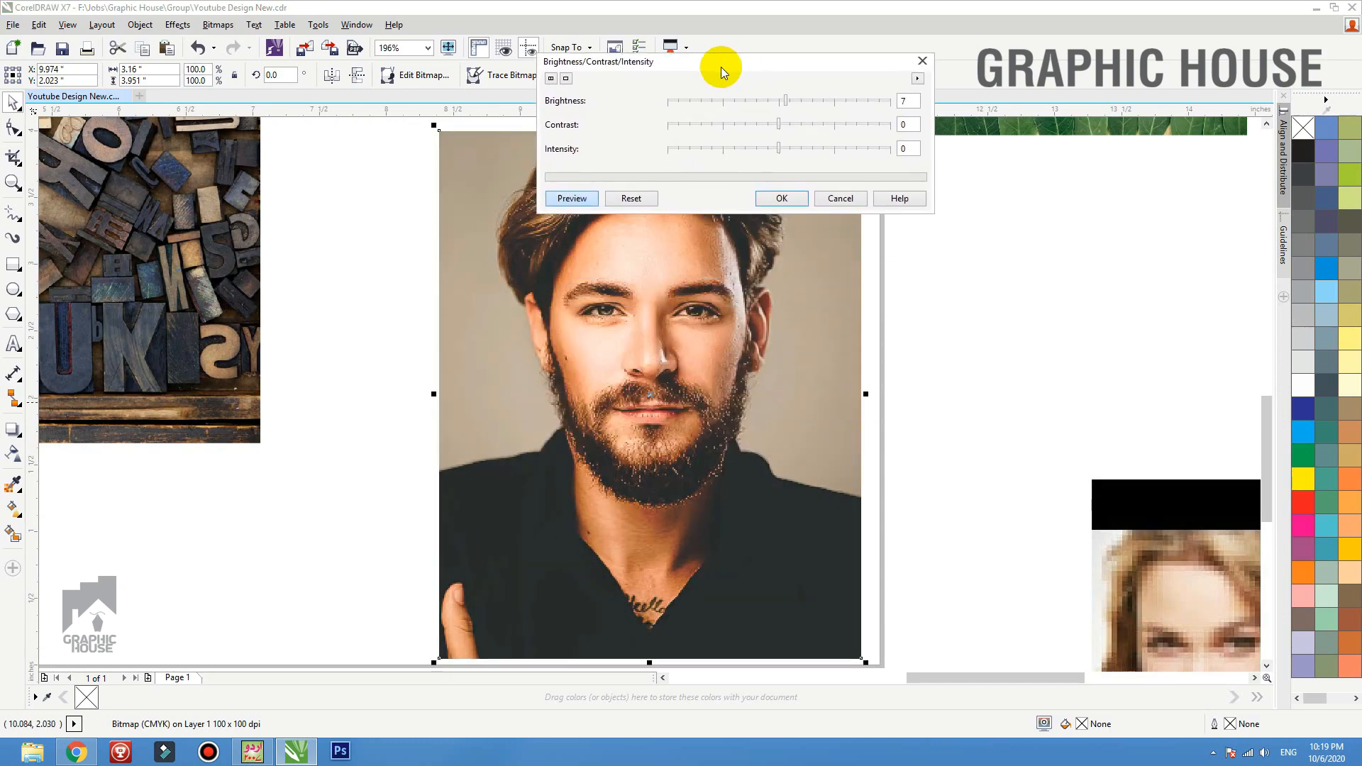
{"action": "left_click", "coordinate": [773, 101]}
{"action": "left_click_drag", "start_coordinate": [785, 132], "coordinate": [784, 100]}
{"action": "left_click", "coordinate": [779, 146]}
{"action": "left_click", "coordinate": [794, 102]}
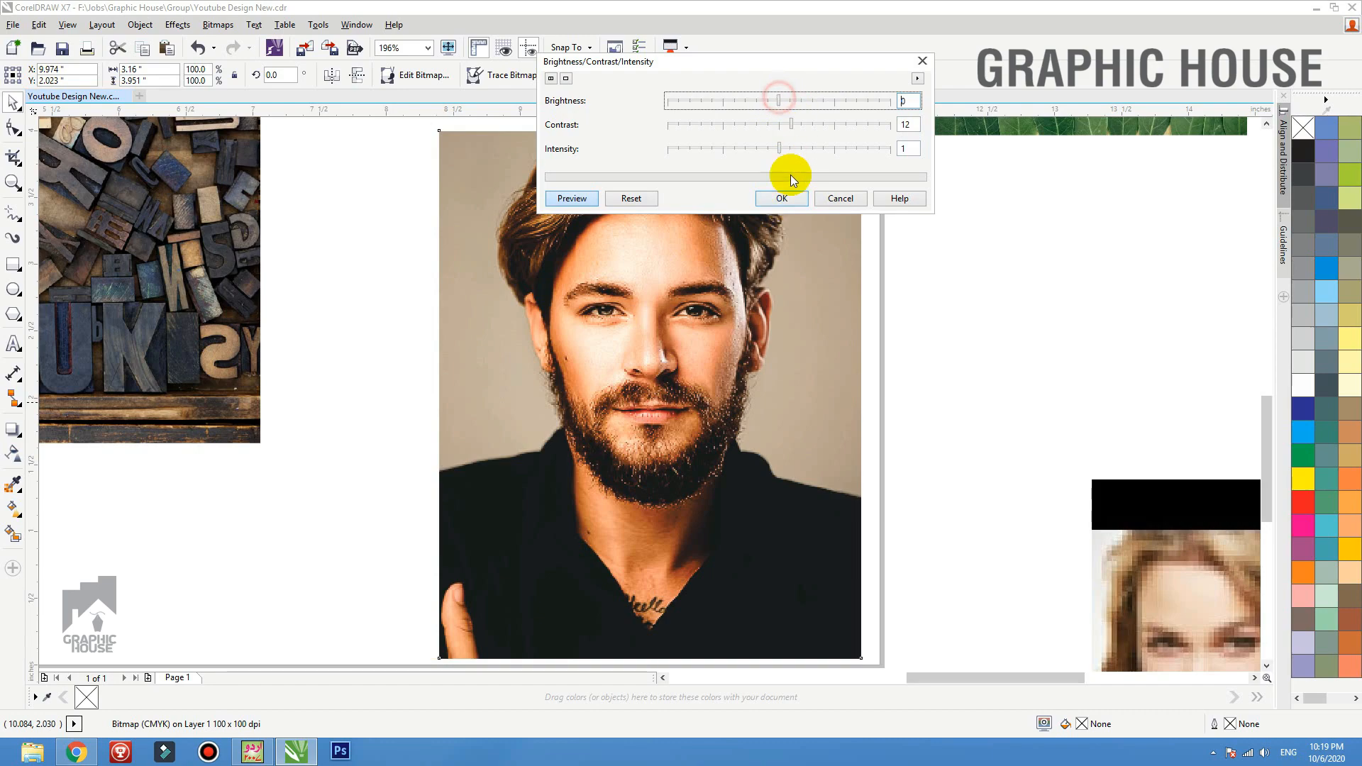
{"action": "left_click", "coordinate": [781, 199]}
{"action": "left_click", "coordinate": [944, 294]}
Look closely at the low and high quality woman comparison, and move the wooden letters photo to about X 4.73, Y 3.09 in.
{"action": "scroll", "coordinate": [545, 402], "scroll_direction": "down", "scroll_amount": 3}
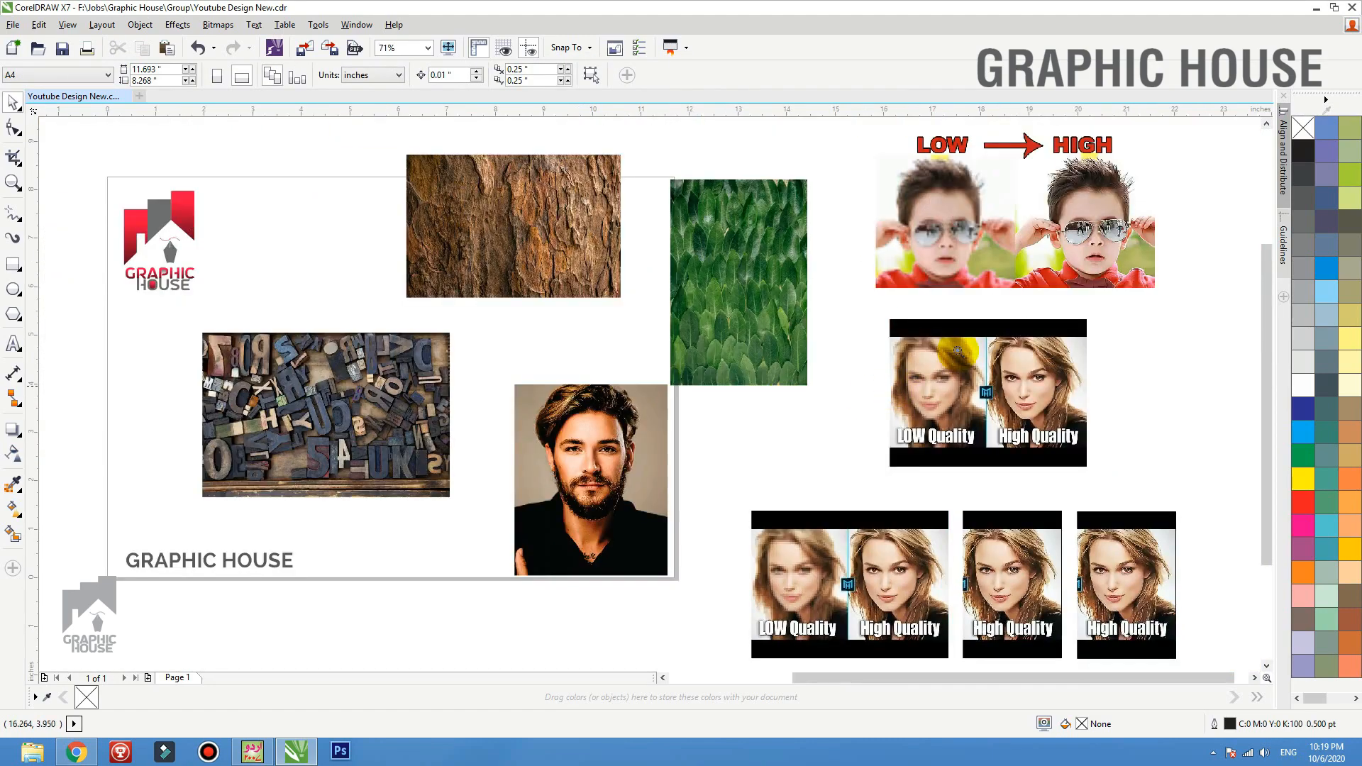
{"action": "scroll", "coordinate": [957, 351], "scroll_direction": "up", "scroll_amount": 6}
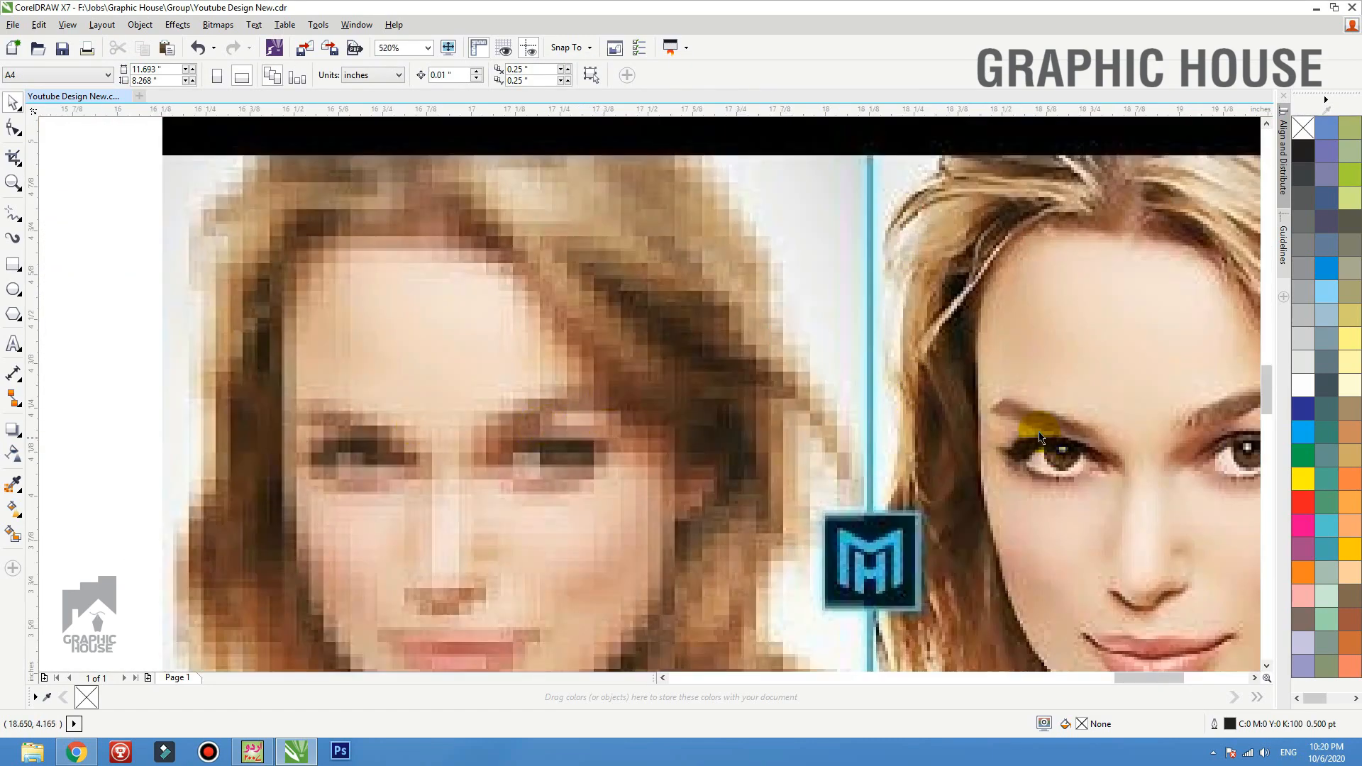
{"action": "scroll", "coordinate": [1040, 438], "scroll_direction": "down", "scroll_amount": 6}
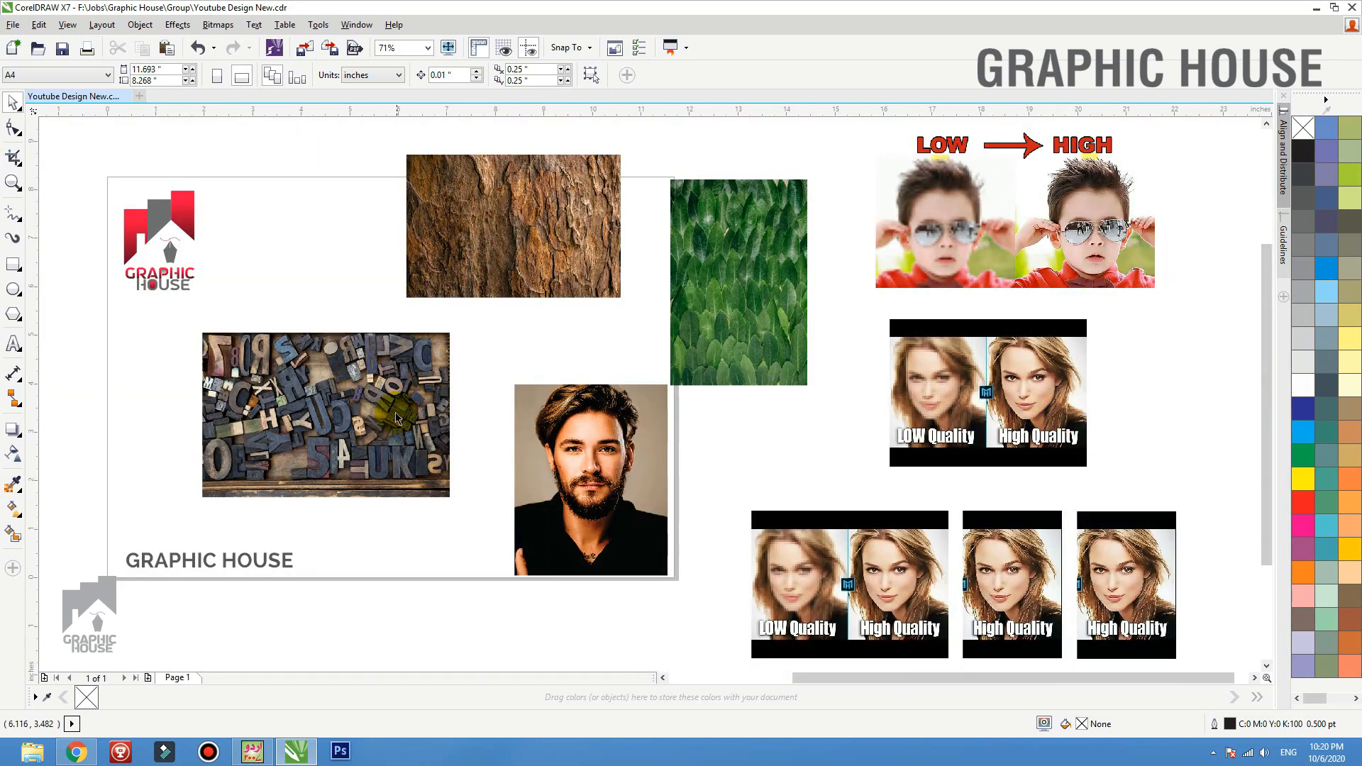
{"action": "left_click_drag", "start_coordinate": [395, 418], "coordinate": [406, 426]}
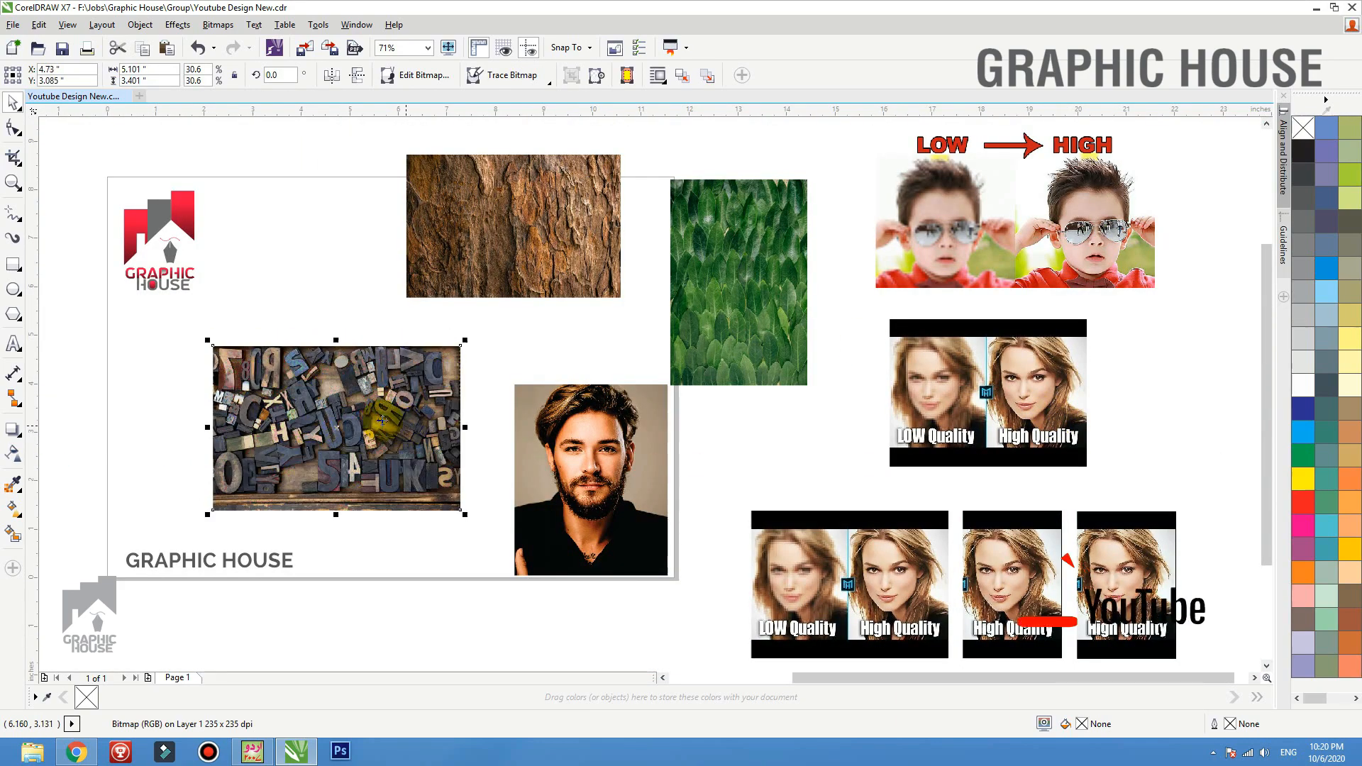
Apply Sharpen to the wooden letters photo with edge level 95, threshold 217 and Preserve Colors enabled, after previewing it.
{"action": "key", "text": "z"}
{"action": "left_click_drag", "start_coordinate": [159, 362], "coordinate": [520, 492]}
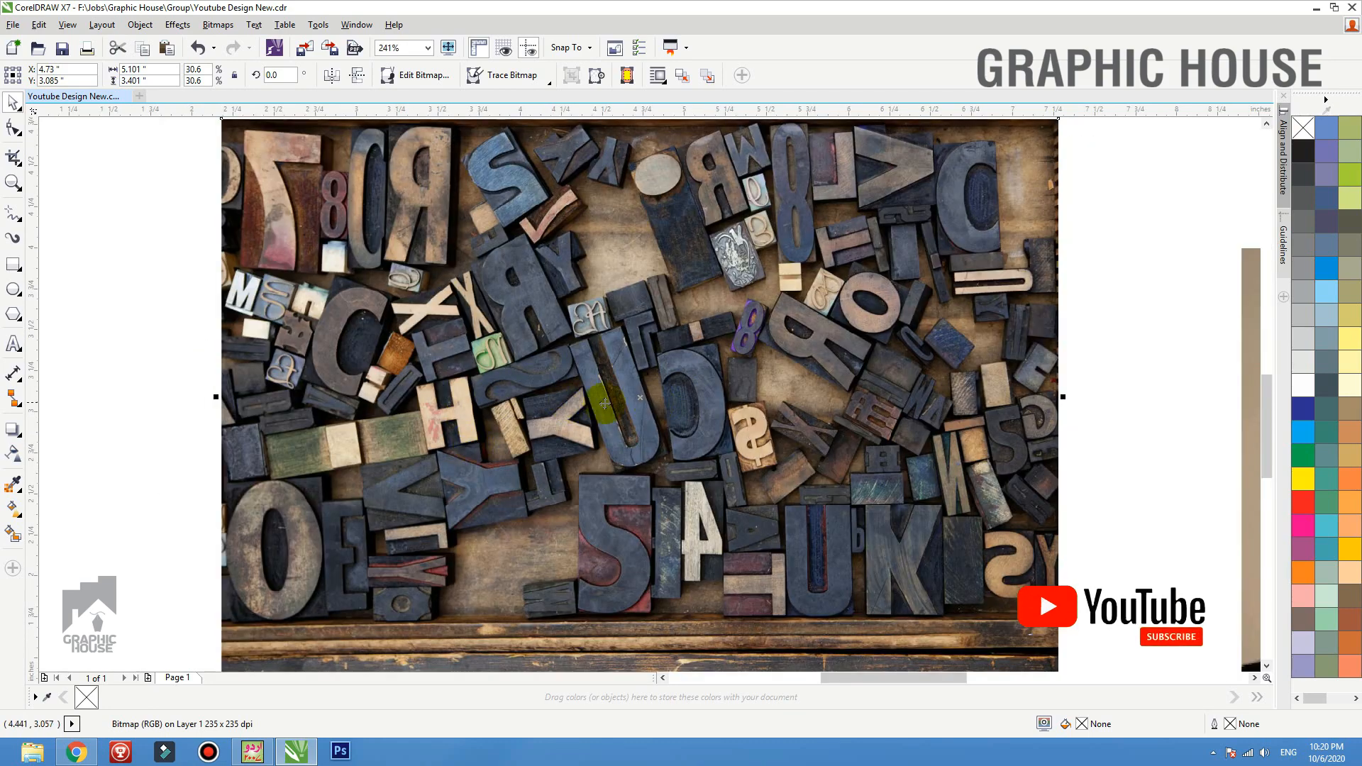
{"action": "left_click", "coordinate": [225, 26]}
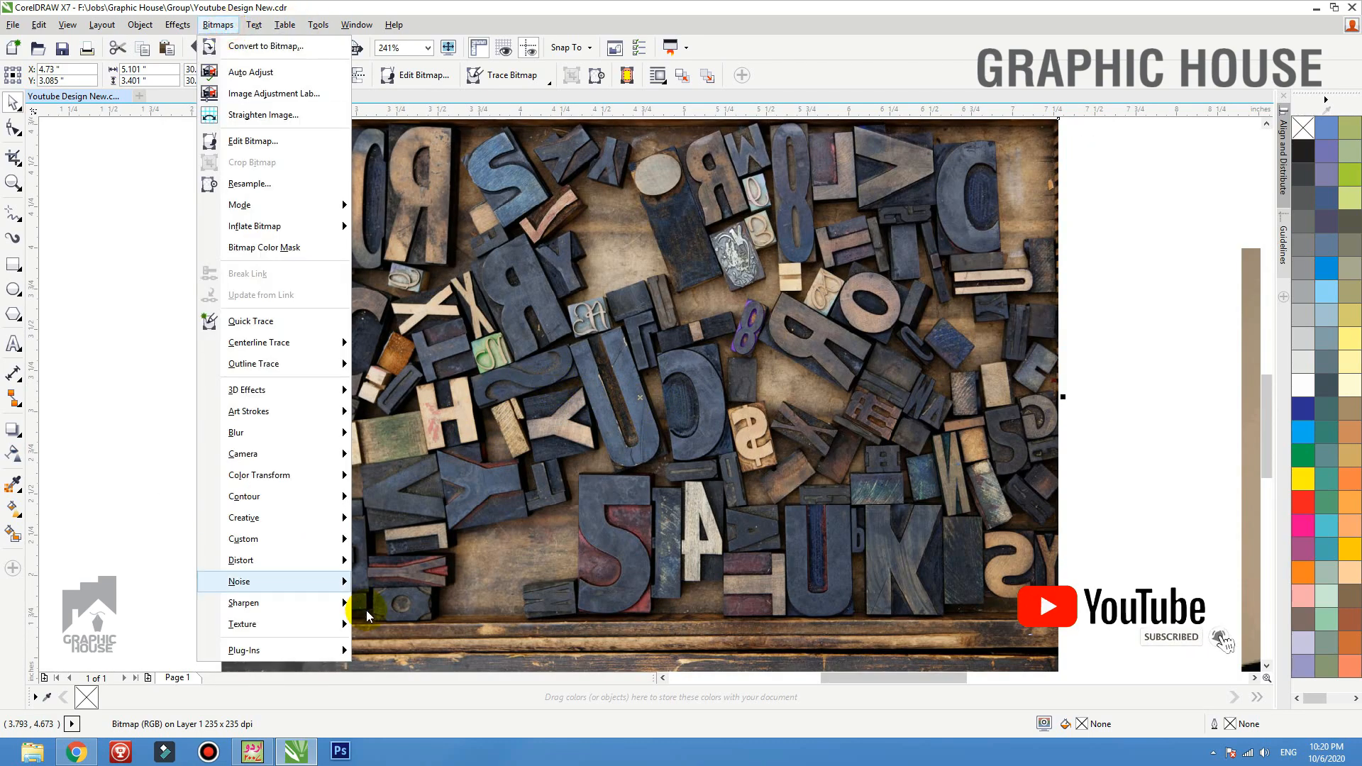
{"action": "mouse_move", "coordinate": [329, 603]}
{"action": "left_click", "coordinate": [392, 673]}
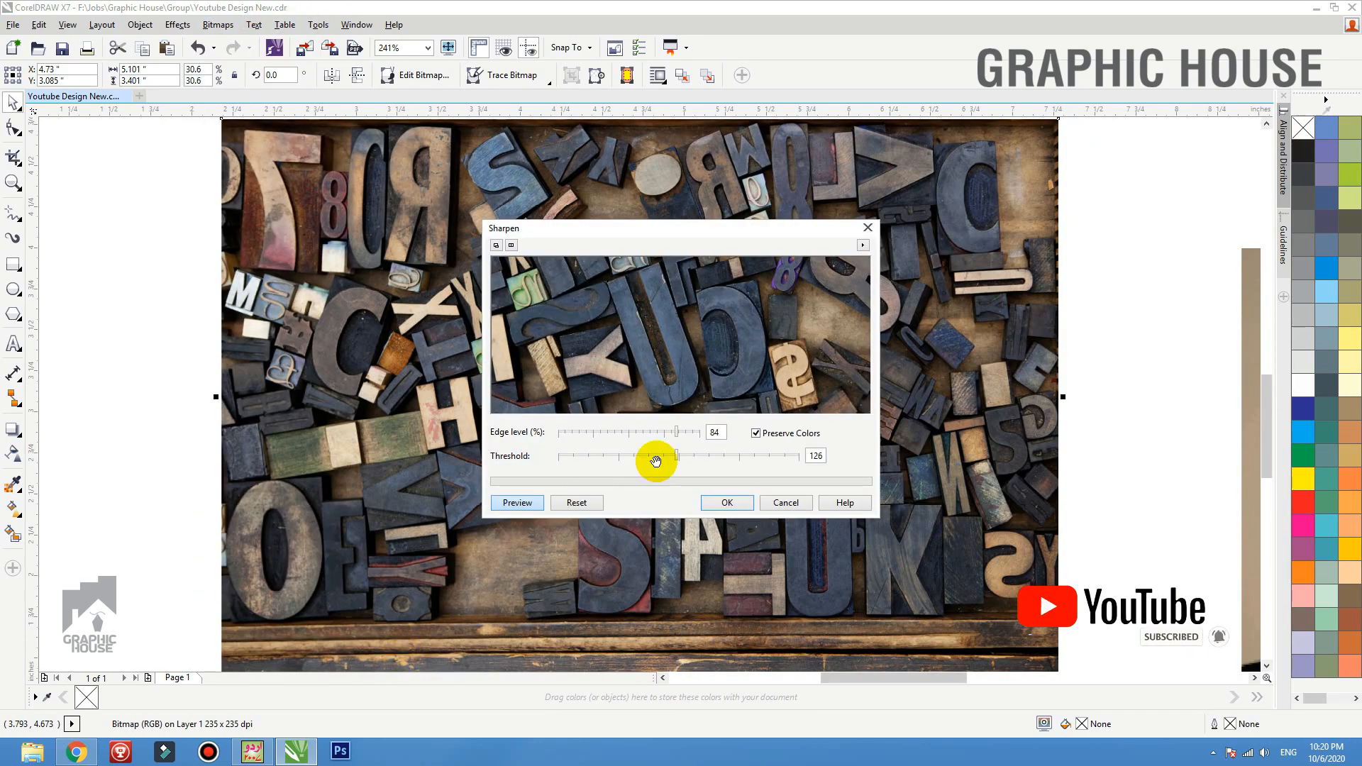
{"action": "left_click", "coordinate": [762, 454]}
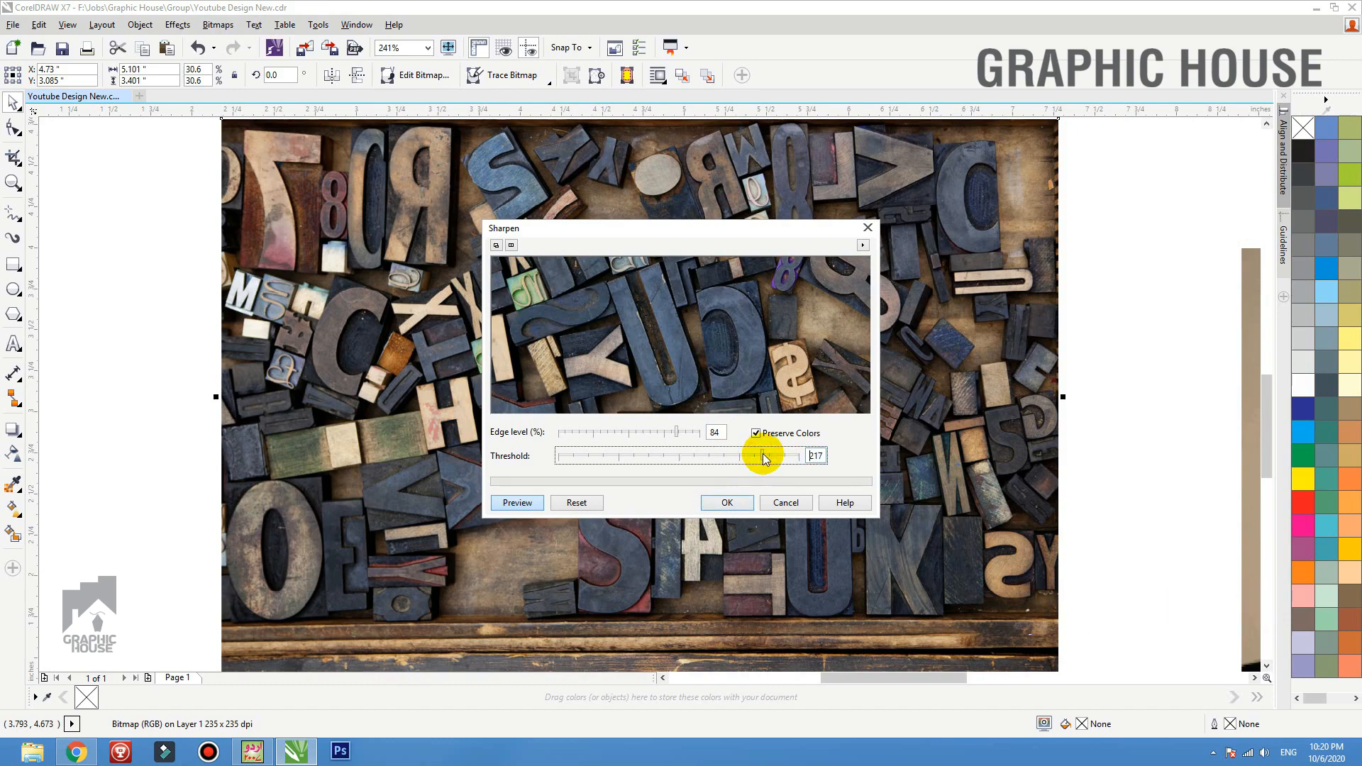
{"action": "left_click_drag", "start_coordinate": [660, 432], "coordinate": [693, 432]}
{"action": "left_click", "coordinate": [505, 505]}
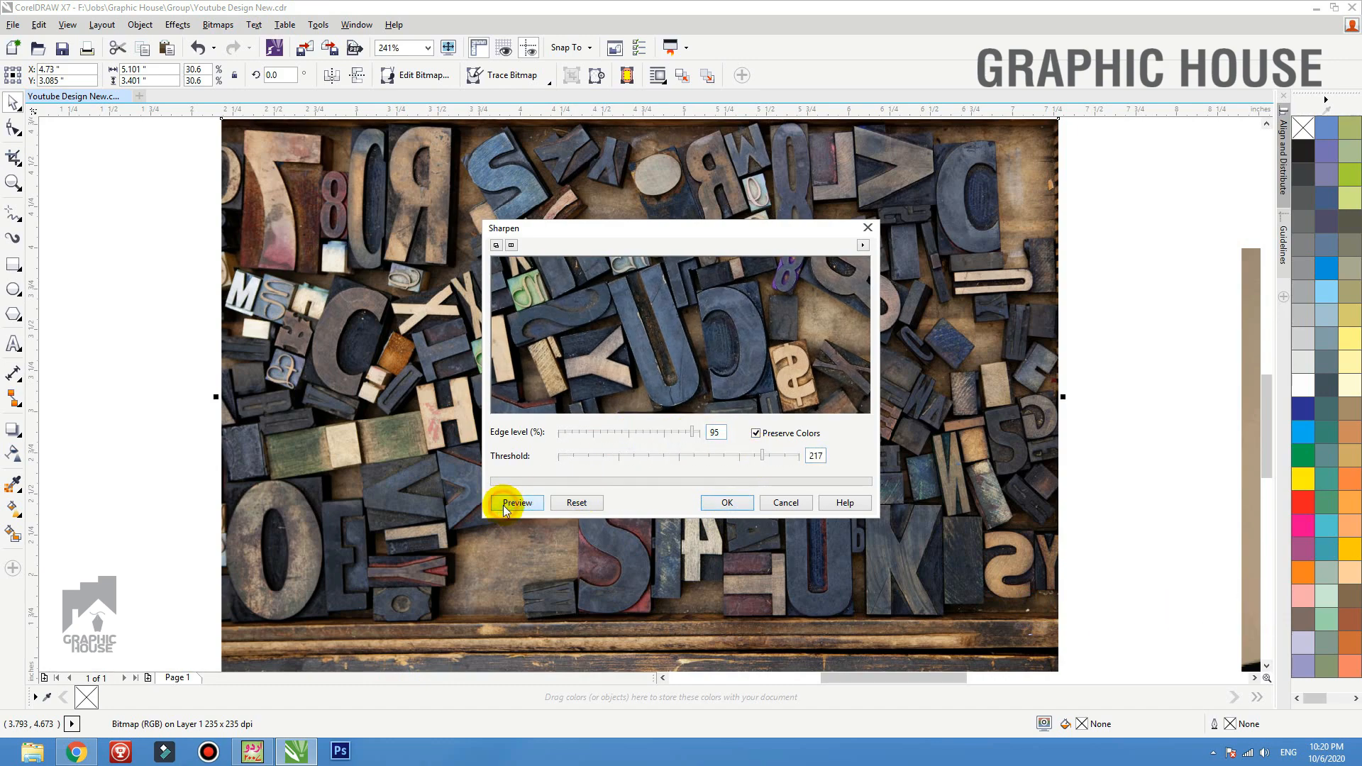
{"action": "left_click", "coordinate": [713, 502]}
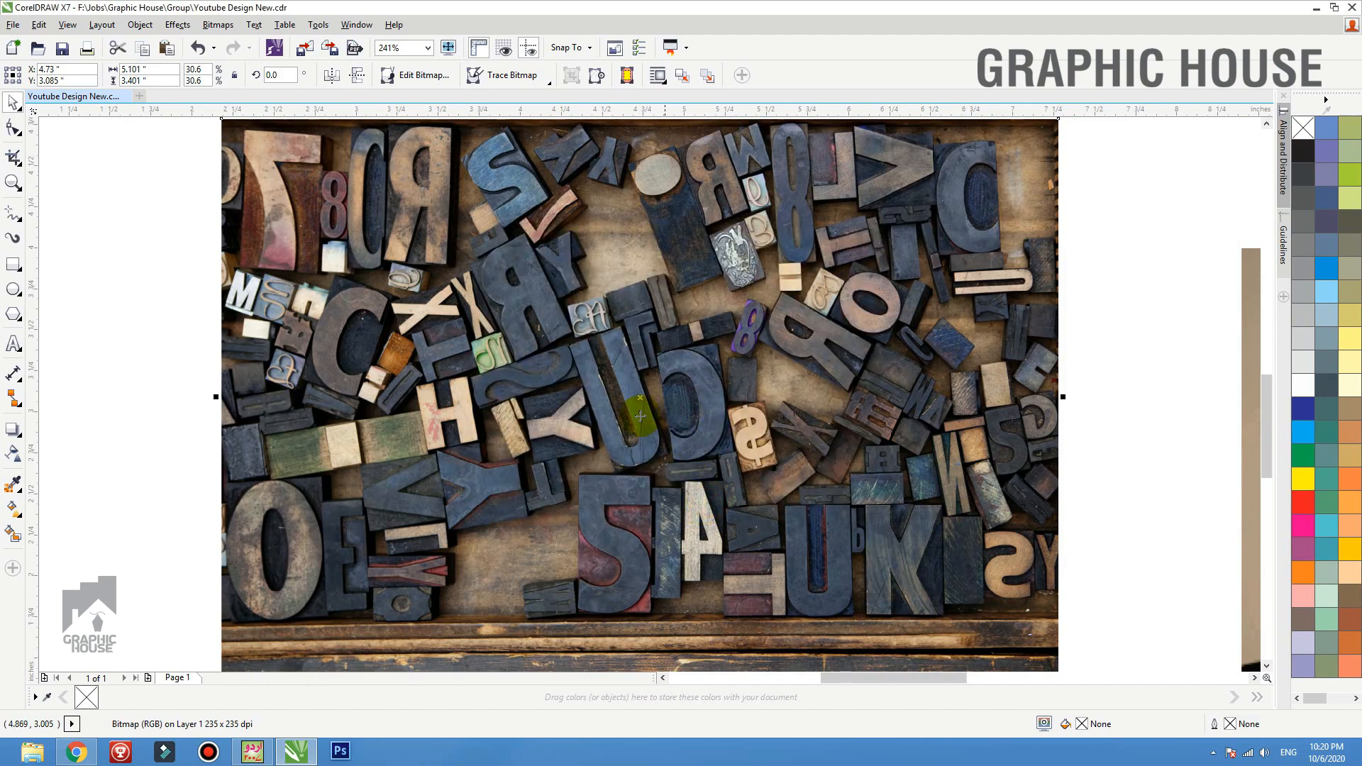
Open the Sharpen effect for the green leaves photo.
{"action": "key", "text": "F4"}
{"action": "left_click", "coordinate": [716, 294]}
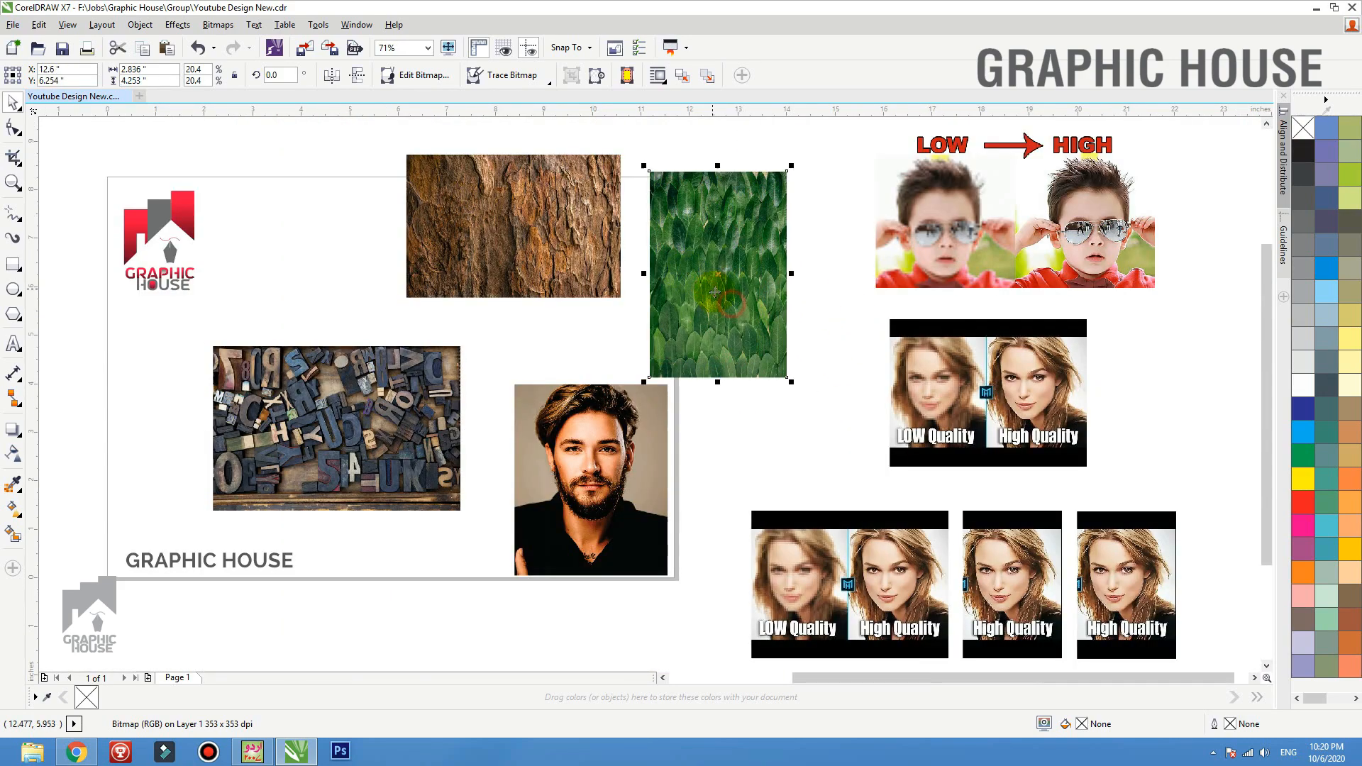
{"action": "key", "text": "shift+F2"}
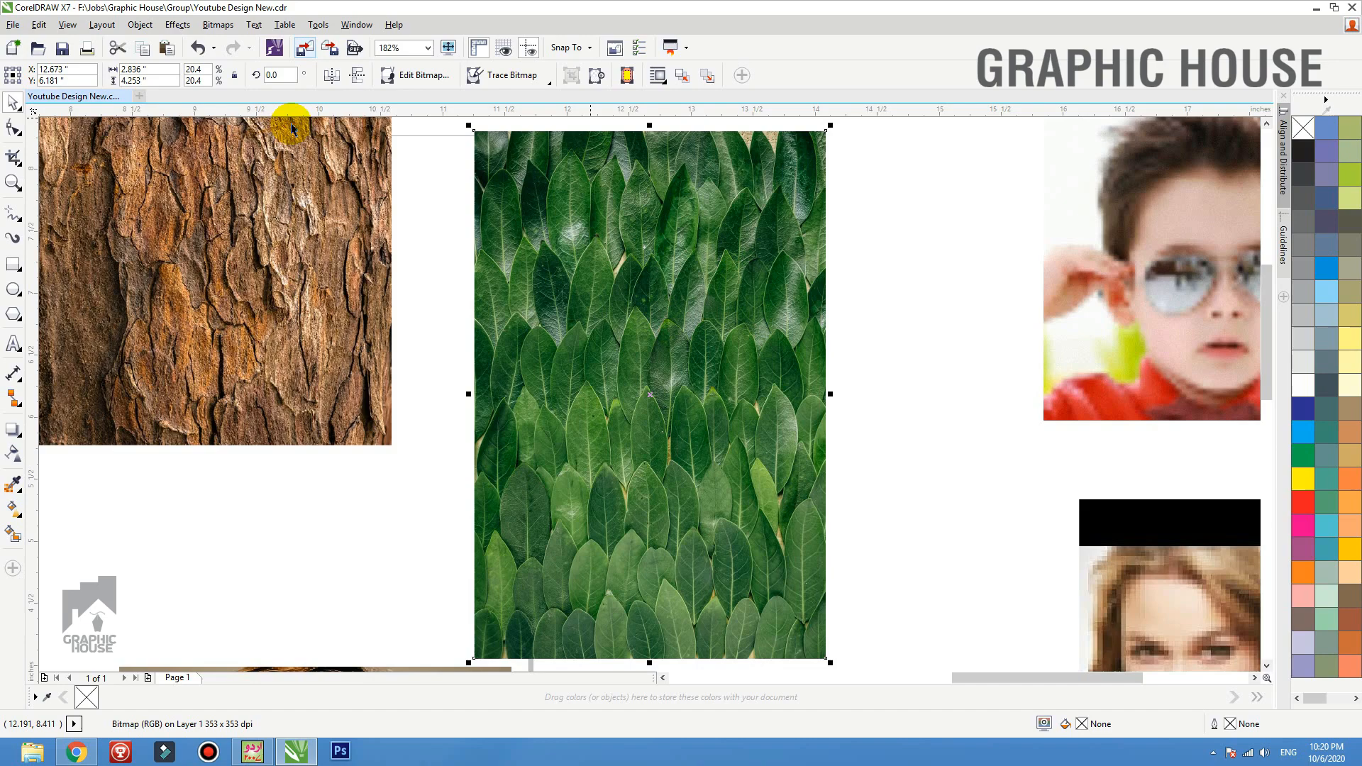
{"action": "left_click", "coordinate": [178, 25]}
{"action": "left_click", "coordinate": [218, 25]}
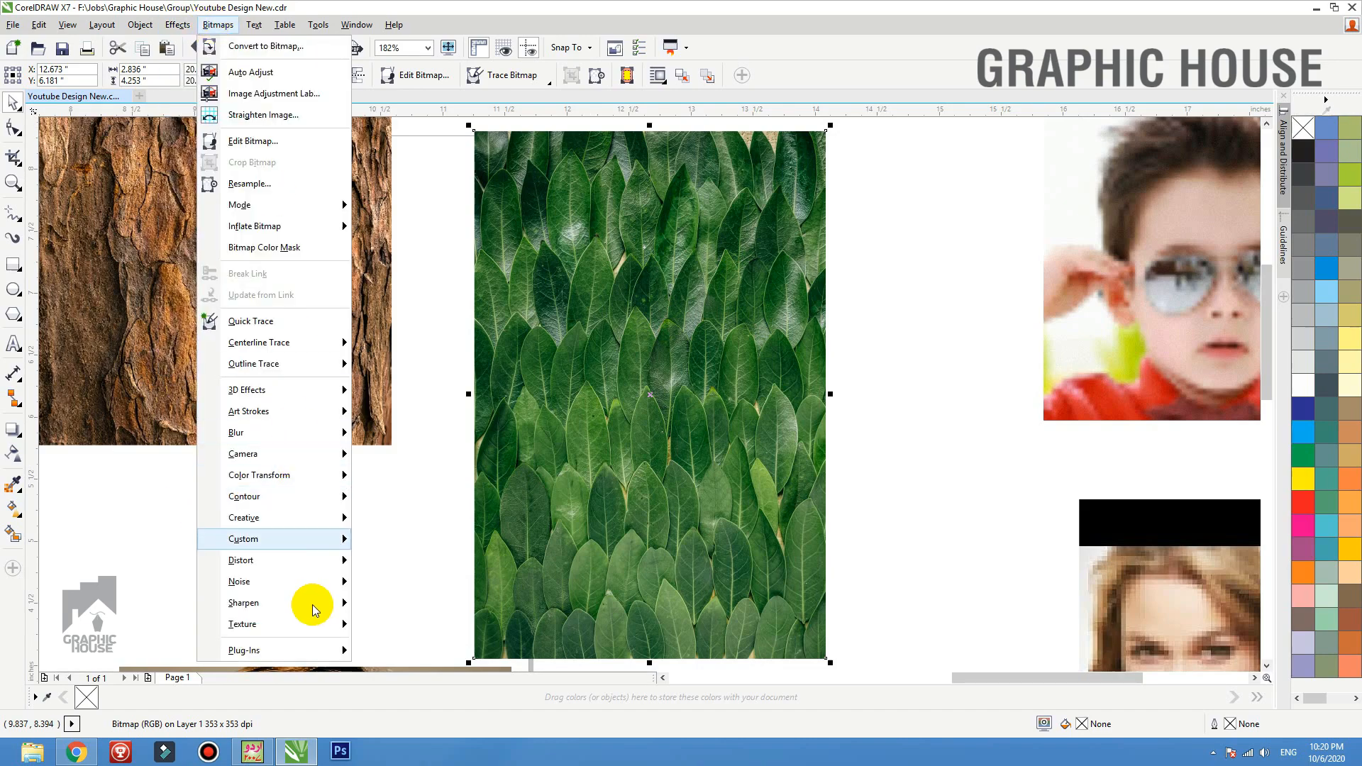
{"action": "mouse_move", "coordinate": [323, 604]}
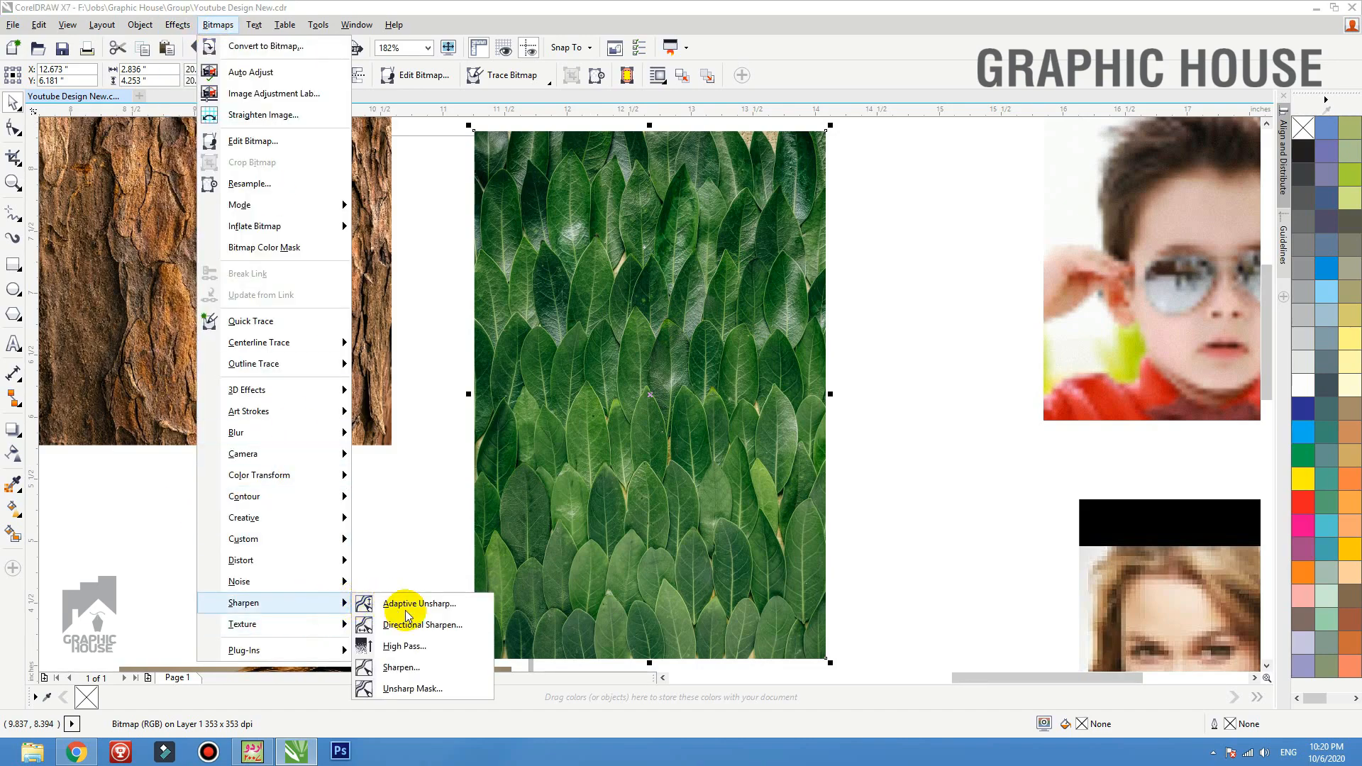
{"action": "left_click", "coordinate": [399, 668]}
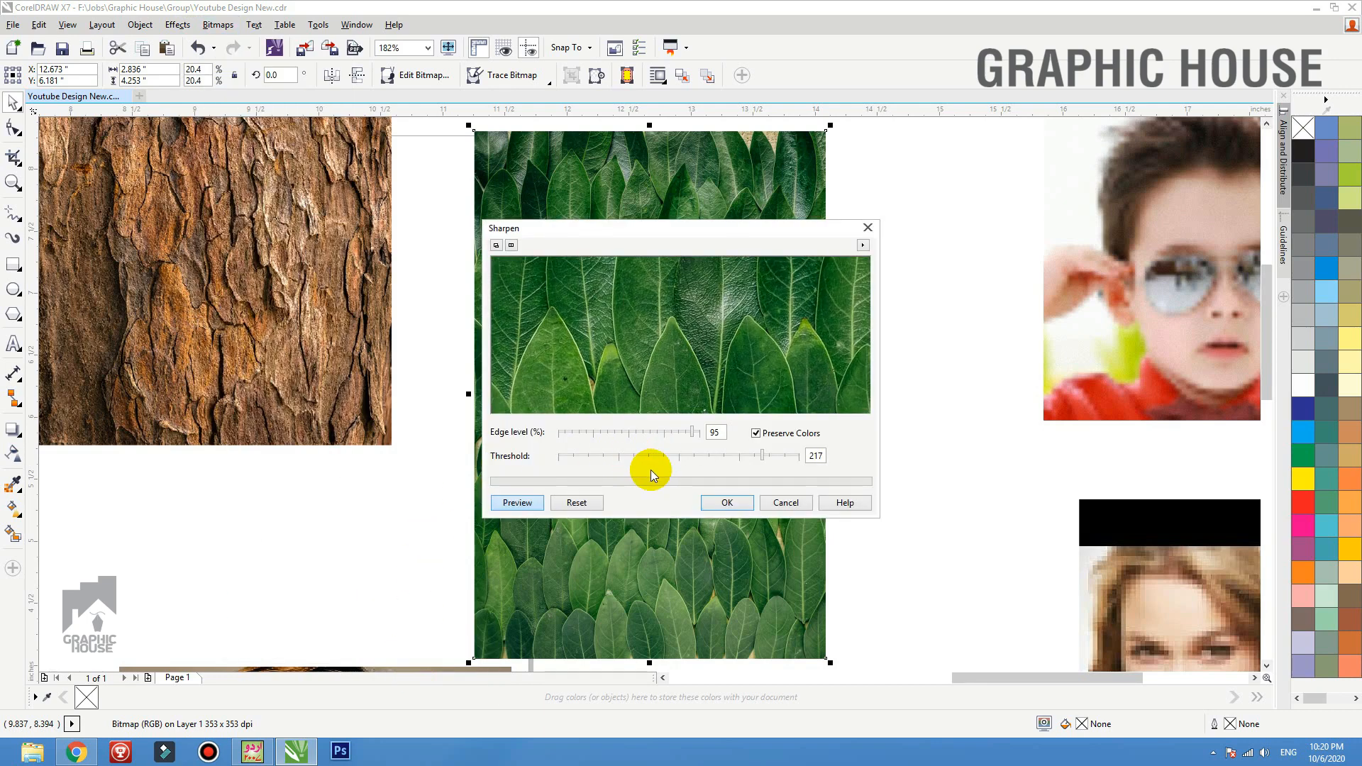
Apply Sharpen to the leaves photo with edge level 74, threshold 17 and Preserve Colors enabled.
{"action": "left_click", "coordinate": [755, 434]}
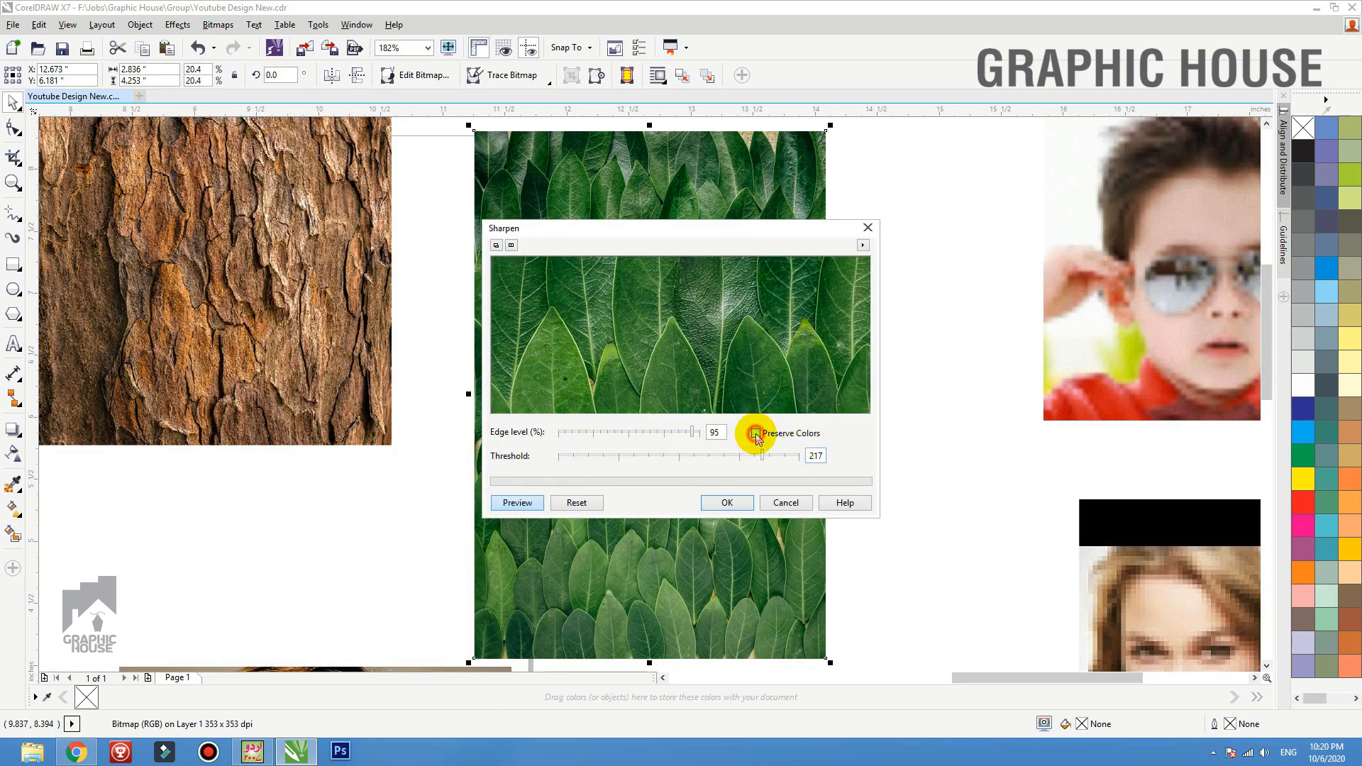
{"action": "left_click", "coordinate": [624, 435]}
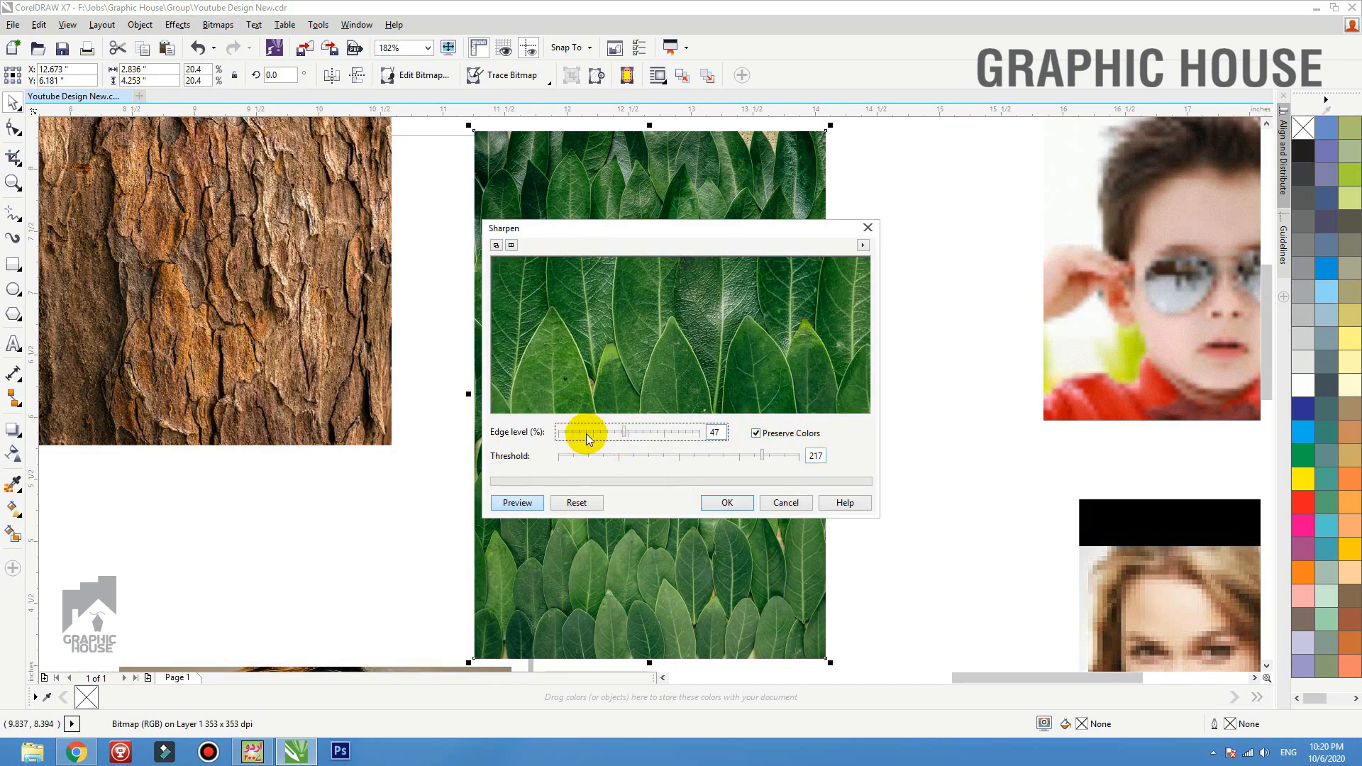
{"action": "left_click", "coordinate": [587, 434]}
{"action": "left_click", "coordinate": [613, 456]}
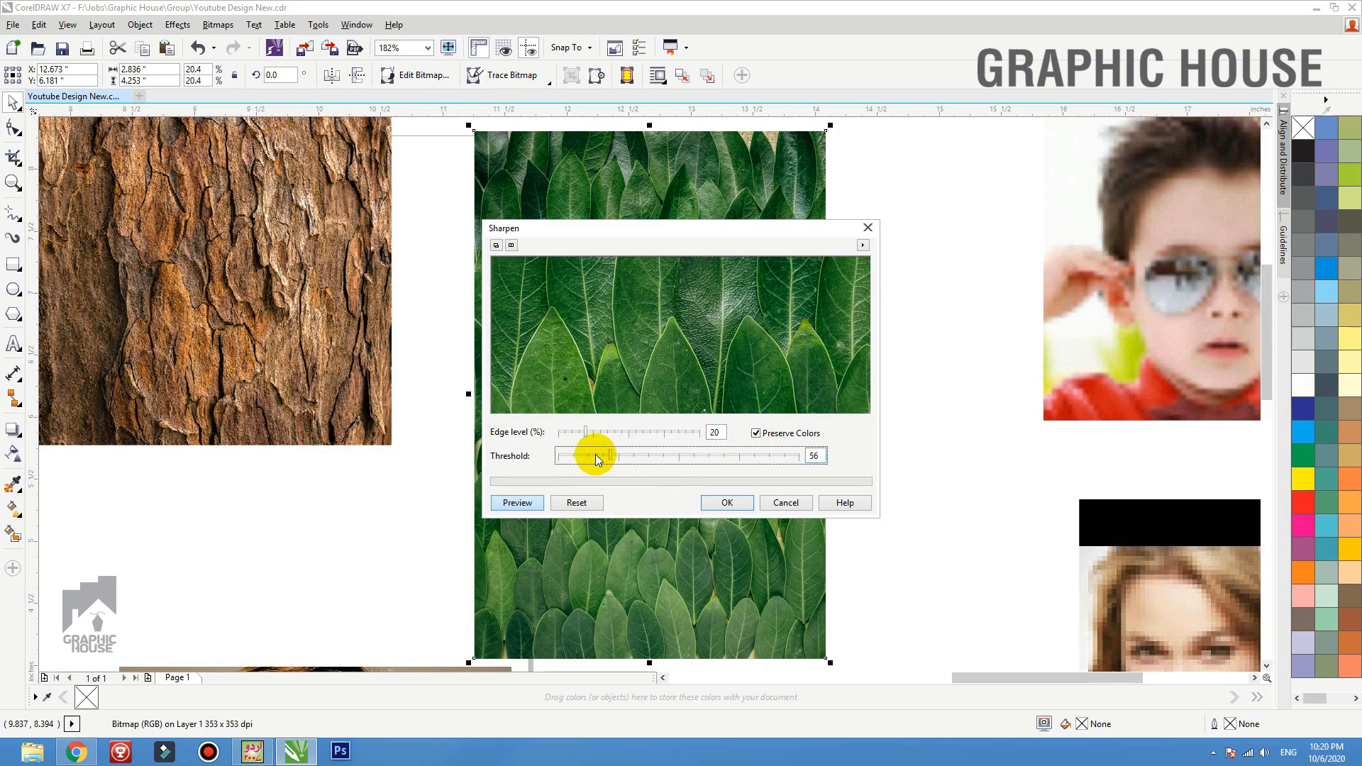
{"action": "left_click", "coordinate": [648, 434]}
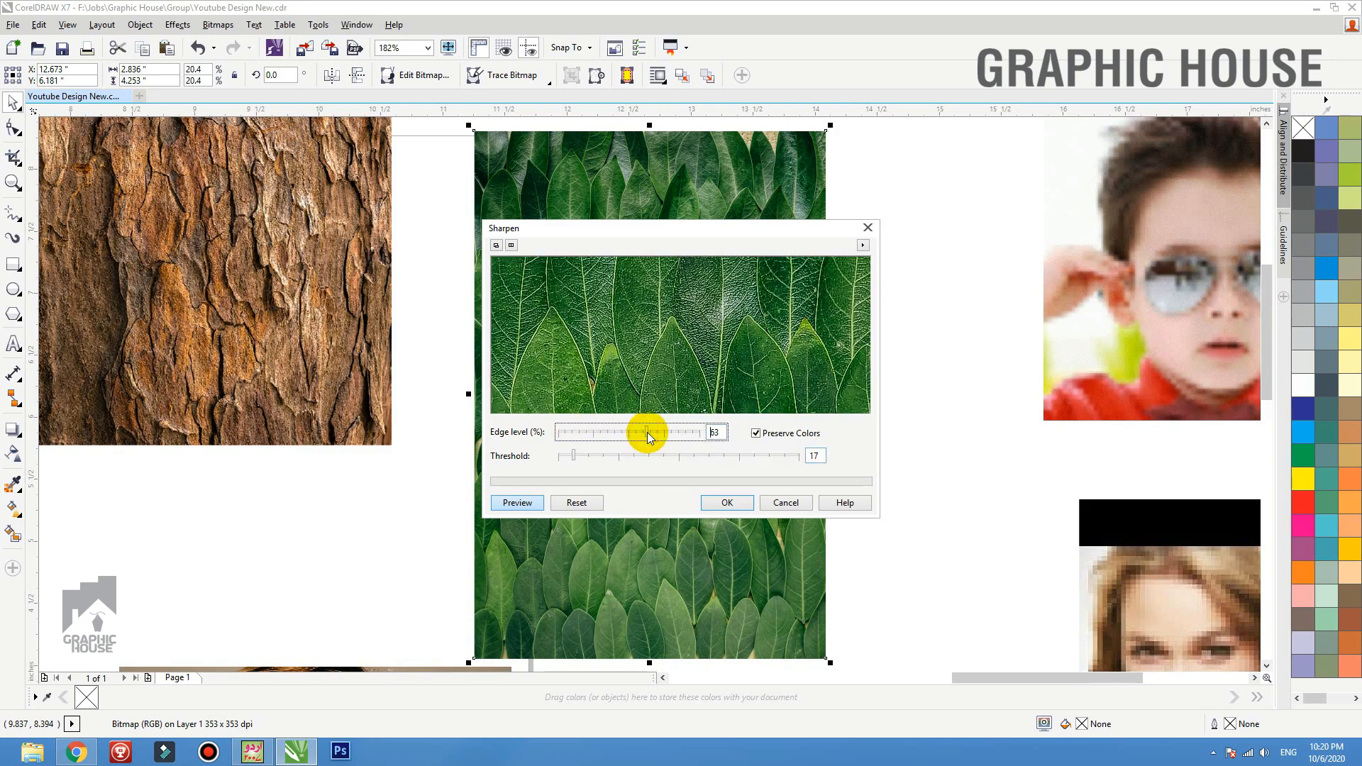
{"action": "left_click_drag", "start_coordinate": [649, 431], "coordinate": [661, 428]}
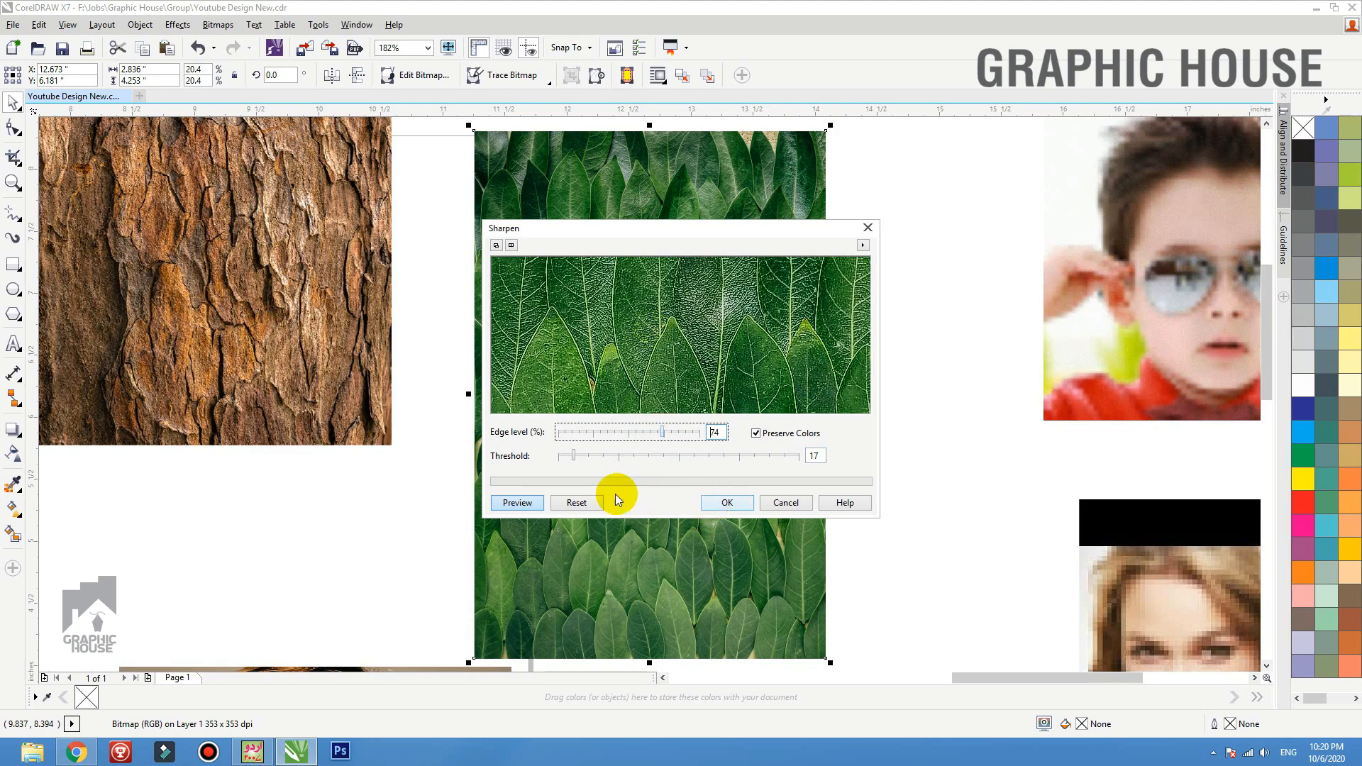
{"action": "left_click", "coordinate": [737, 502]}
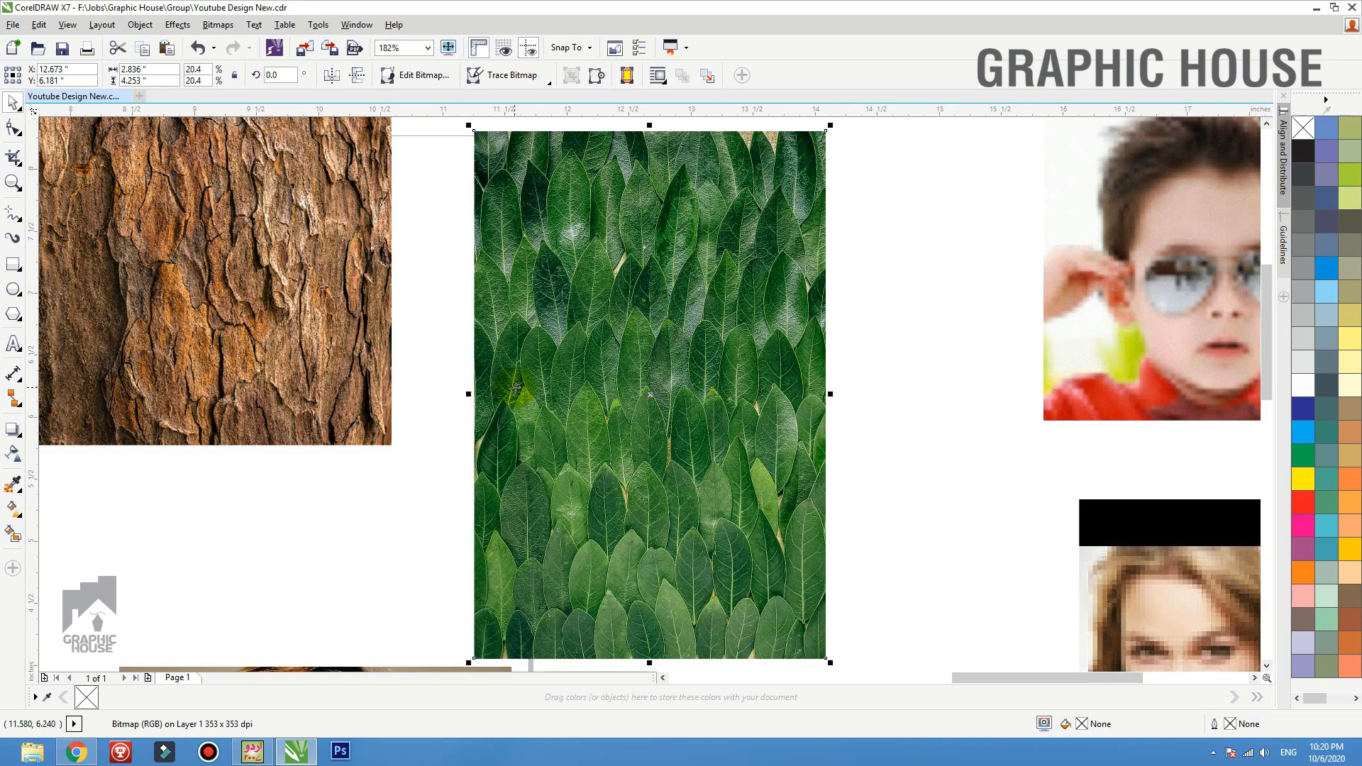
Make a copy of the leaves photo and place it beside the original for a side-by-side comparison.
{"action": "left_click_drag", "start_coordinate": [681, 393], "coordinate": [372, 394]}
{"action": "right_click", "coordinate": [371, 394]}
{"action": "left_click", "coordinate": [656, 369], "text": "shift"}
{"action": "left_click_drag", "start_coordinate": [655, 370], "coordinate": [823, 370]}
Move the bark photo to about X 7.29, Y 7.40 in and the sharpened leaves photo to about X 11.13, Y 6.17 in.
{"action": "left_click", "coordinate": [287, 344]}
{"action": "key", "text": "F3"}
{"action": "left_click_drag", "start_coordinate": [279, 358], "coordinate": [206, 348]}
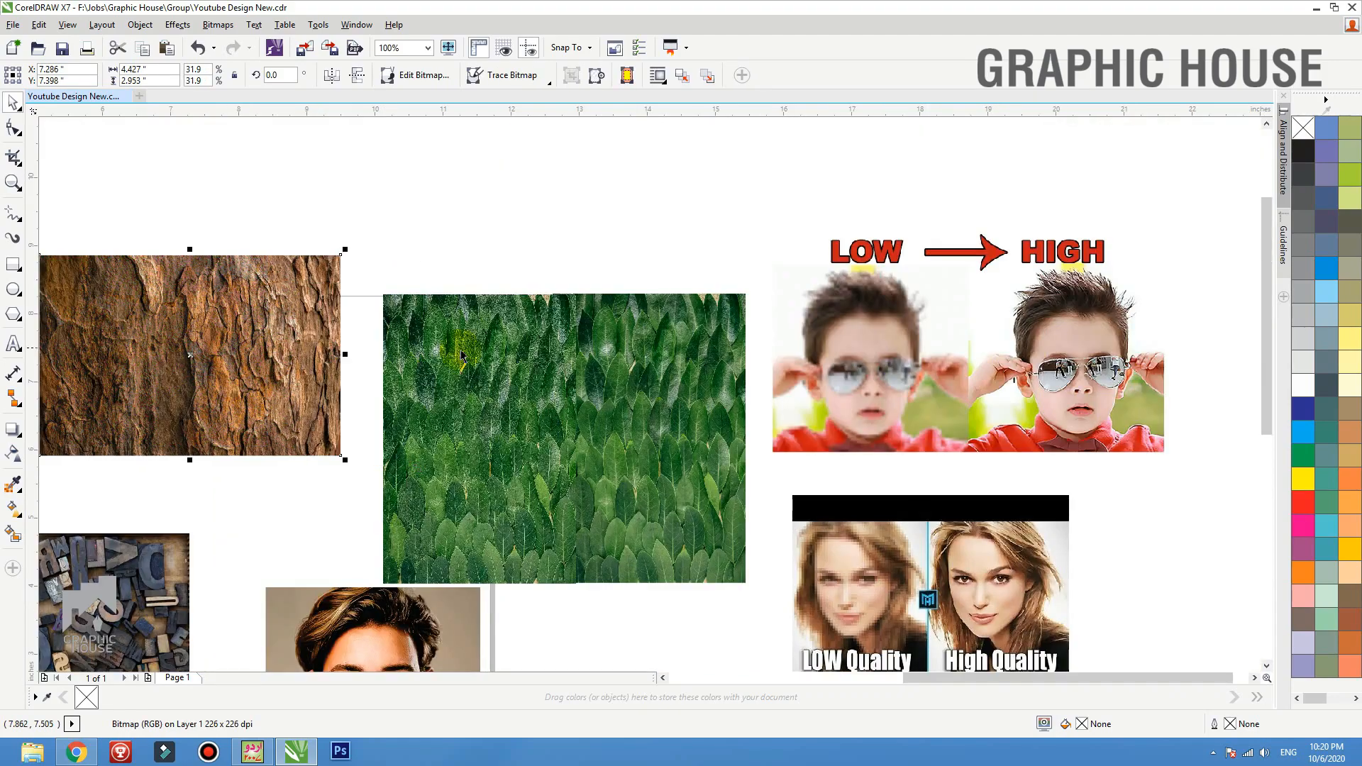
{"action": "left_click_drag", "start_coordinate": [525, 353], "coordinate": [498, 352]}
Compare the fine detail of the two adjacent leaves photos up close.
{"action": "left_click", "coordinate": [579, 245]}
{"action": "scroll", "coordinate": [495, 359], "scroll_direction": "up", "scroll_amount": 2}
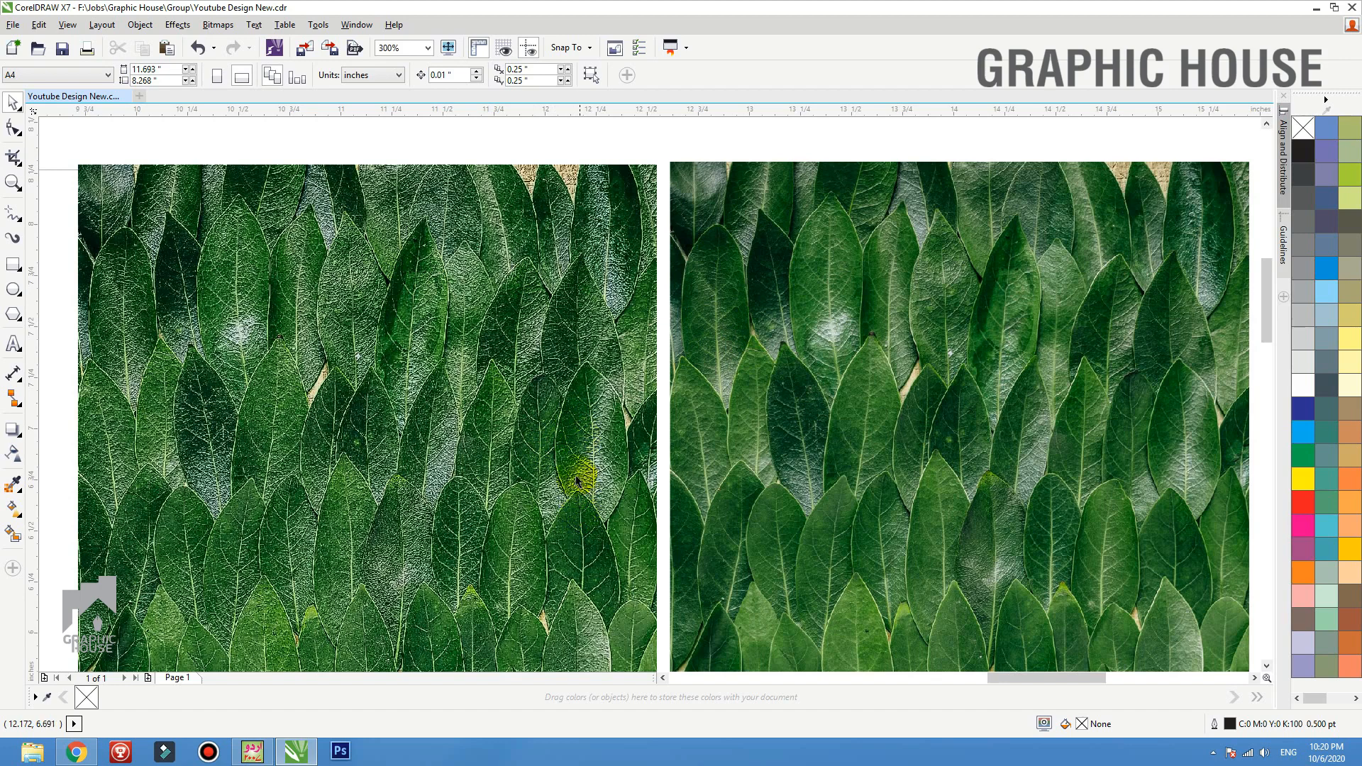
{"action": "left_click", "coordinate": [880, 377]}
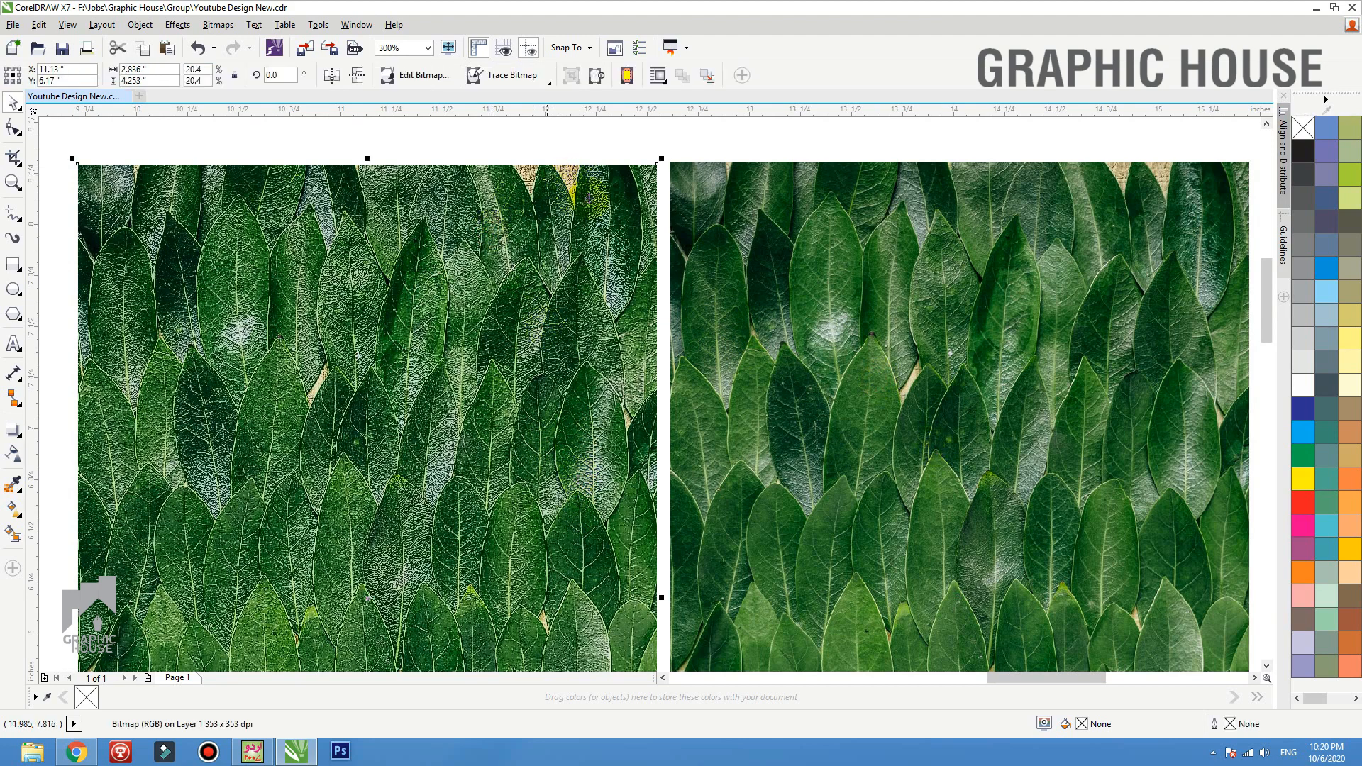
{"action": "left_click", "coordinate": [590, 158]}
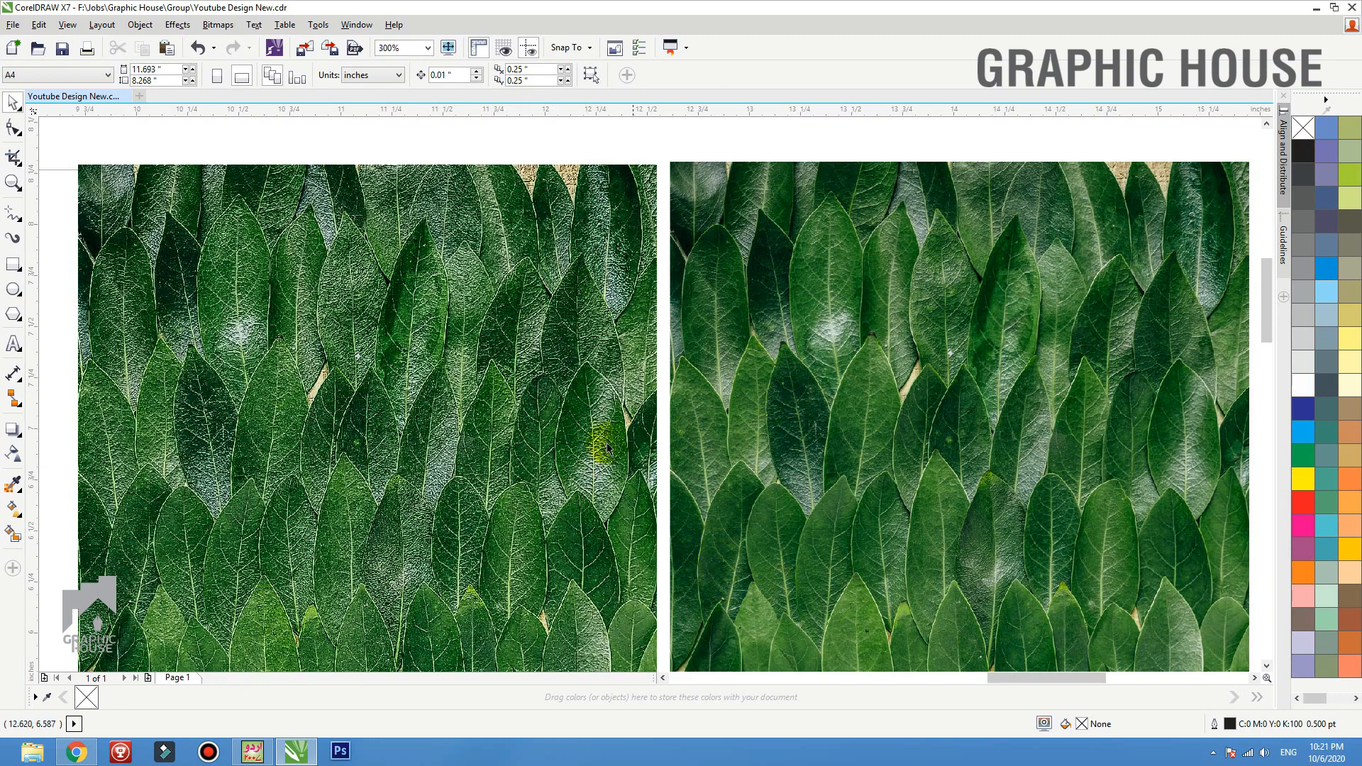
{"action": "scroll", "coordinate": [848, 221], "scroll_direction": "down", "scroll_amount": 2}
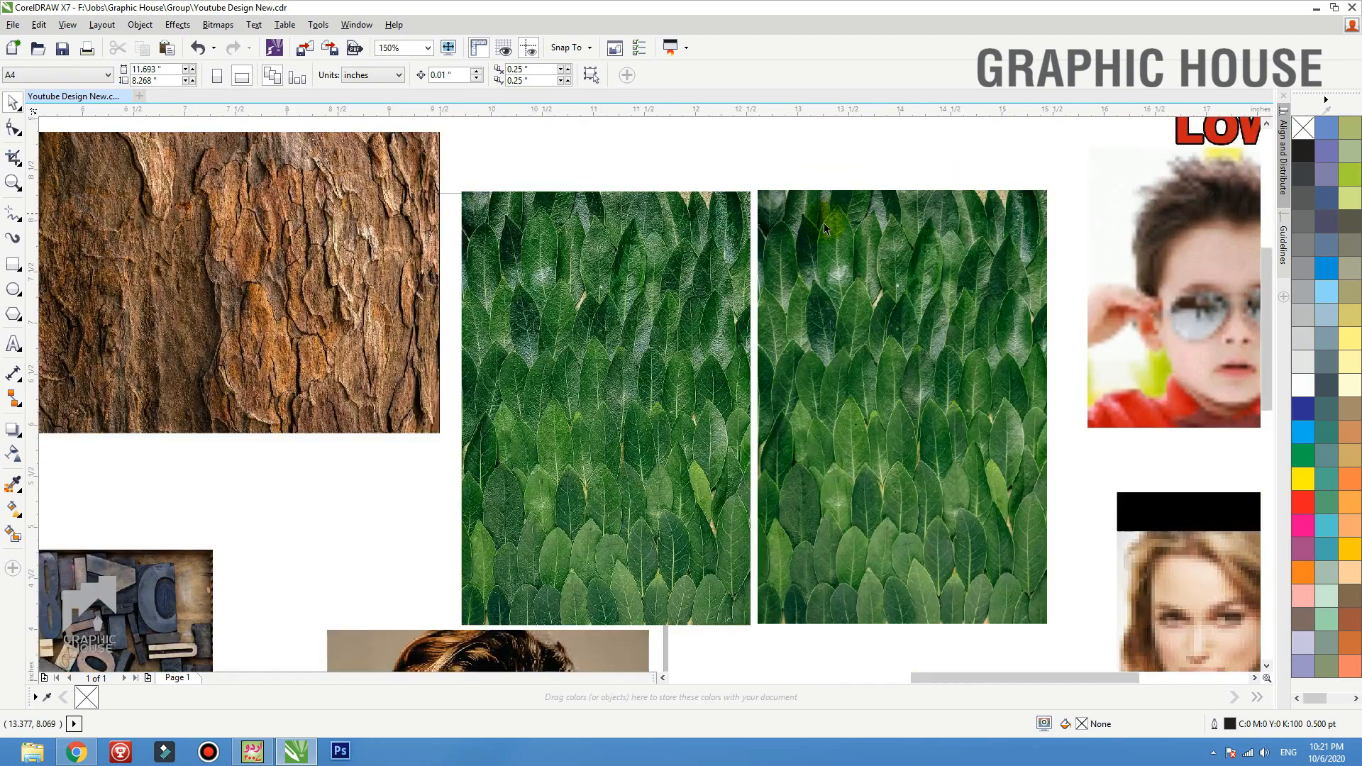
Duplicate the tree bark photo directly above itself and select the lower photo.
{"action": "left_click", "coordinate": [383, 360]}
{"action": "key", "text": "shift+F2"}
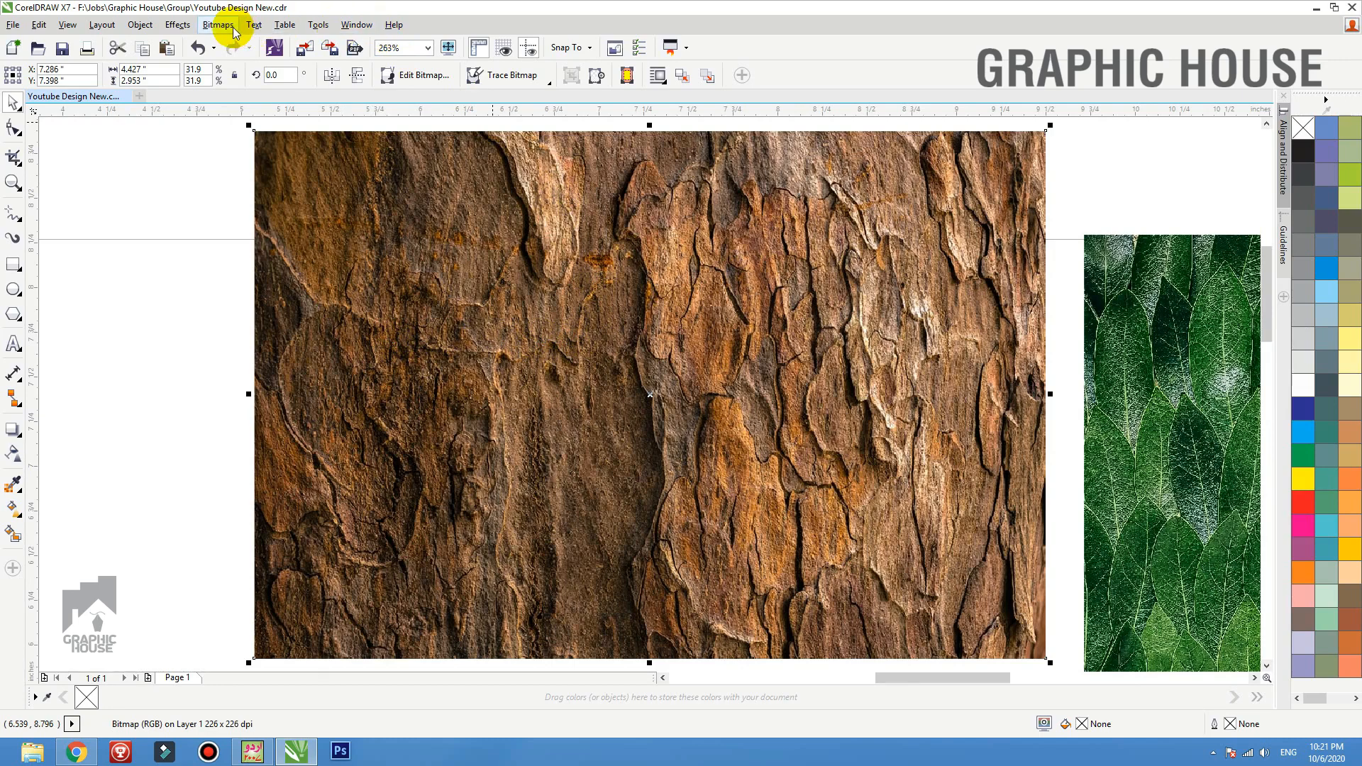
{"action": "left_click", "coordinate": [663, 443]}
{"action": "scroll", "coordinate": [664, 429], "scroll_direction": "down", "scroll_amount": 2}
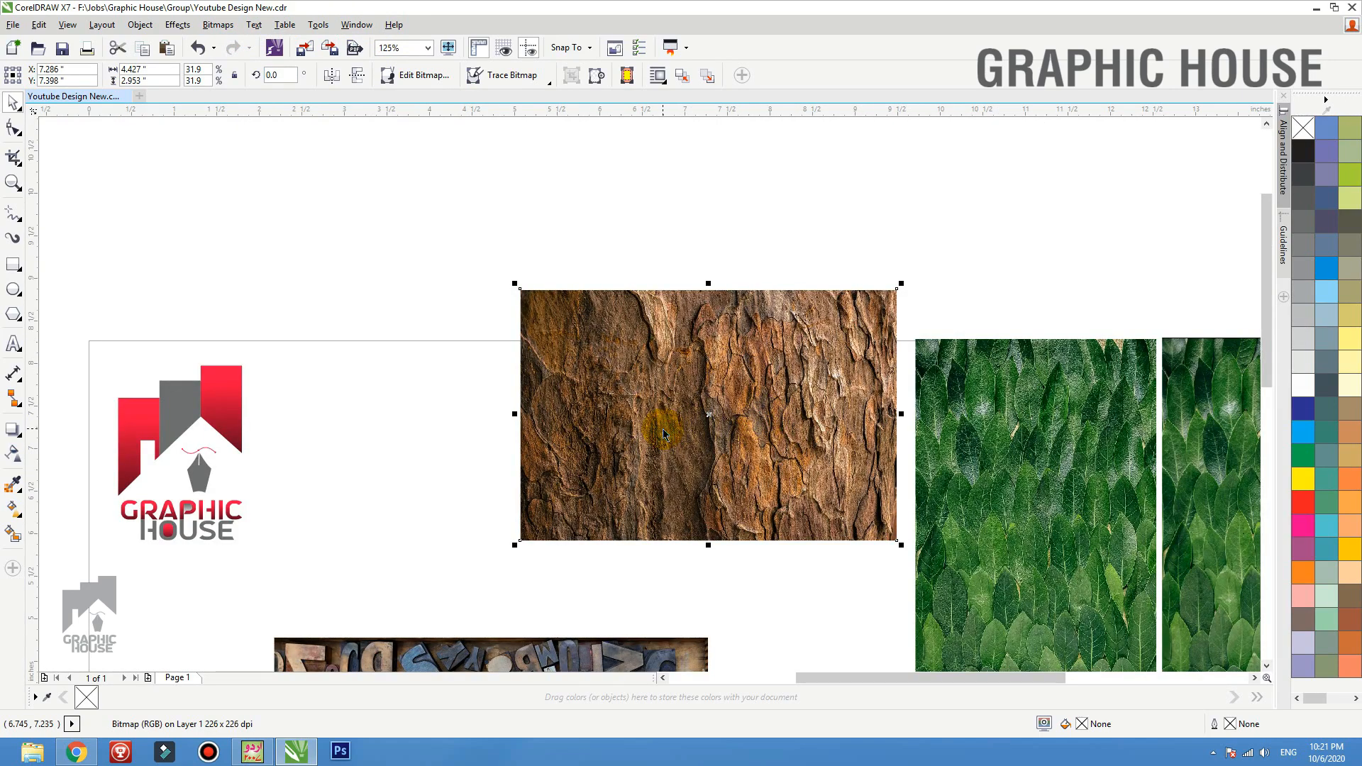
{"action": "left_click_drag", "start_coordinate": [663, 429], "coordinate": [668, 318]}
{"action": "left_click_drag", "start_coordinate": [663, 404], "coordinate": [664, 208]}
{"action": "left_click", "coordinate": [662, 315]}
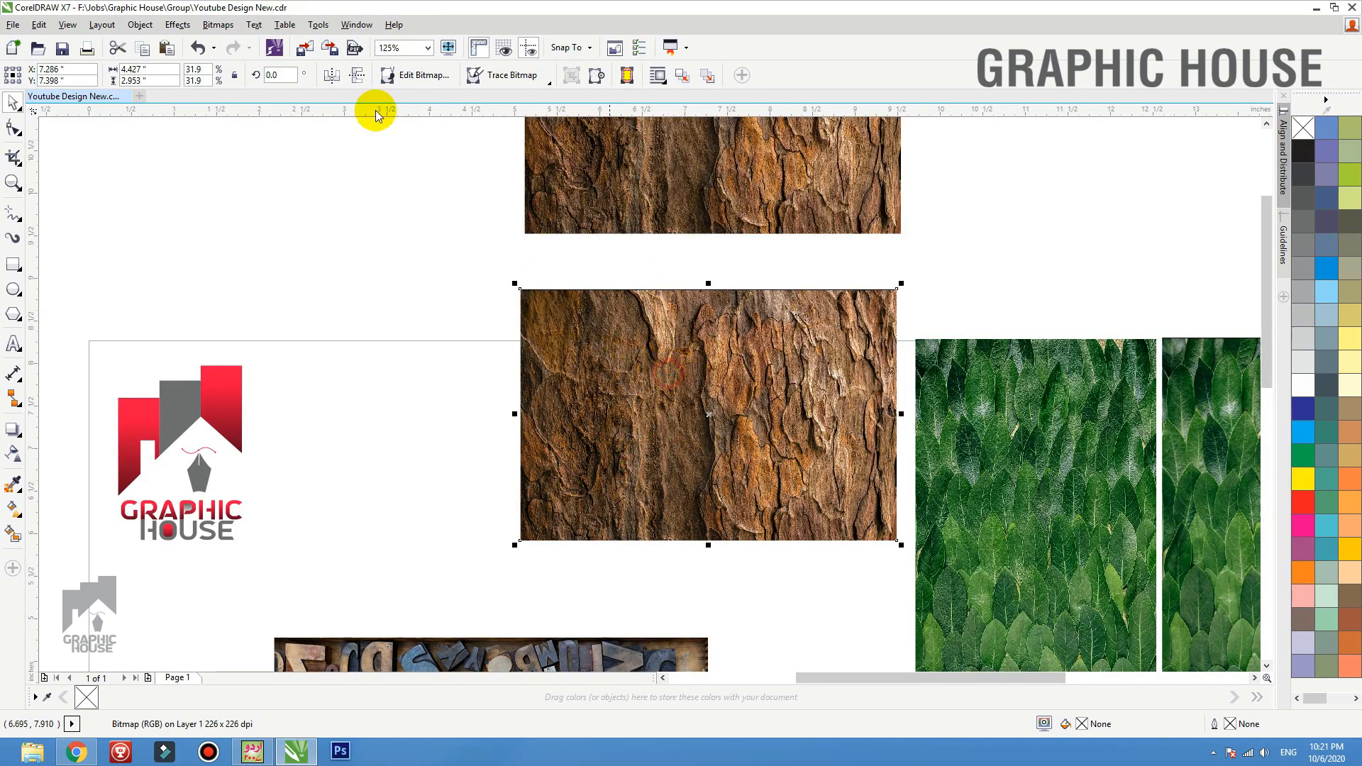
Apply Sharpen to the lower bark photo, keeping the effect's current settings.
{"action": "left_click", "coordinate": [231, 28]}
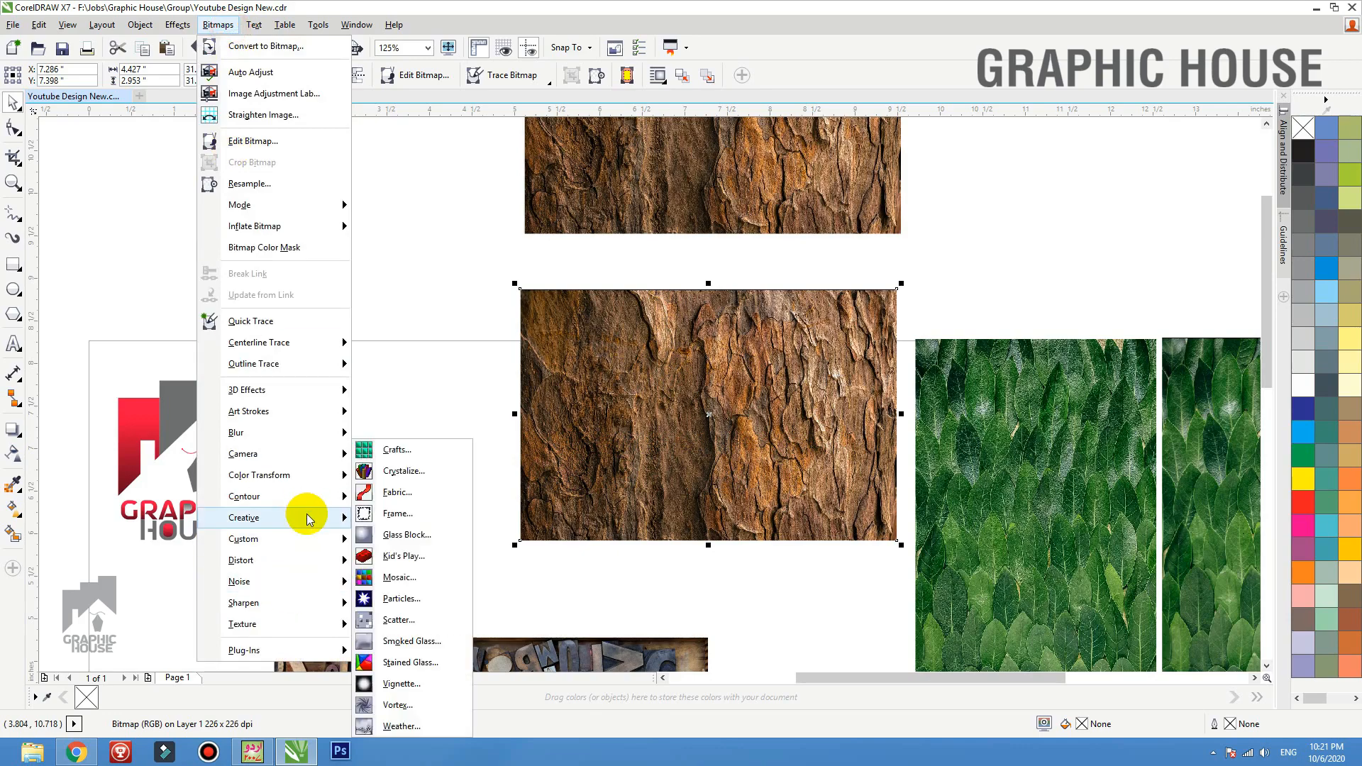
{"action": "mouse_move", "coordinate": [316, 607]}
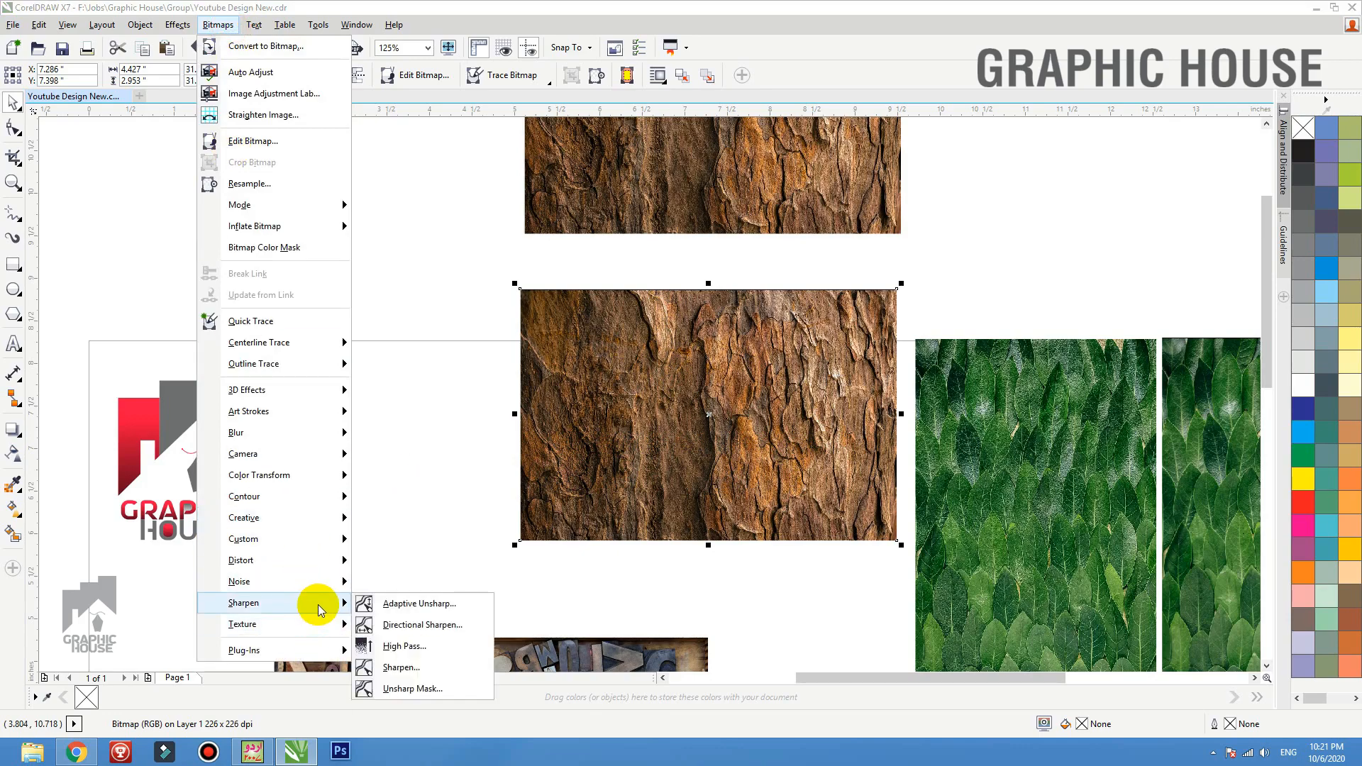
{"action": "left_click", "coordinate": [395, 662]}
{"action": "left_click", "coordinate": [727, 502]}
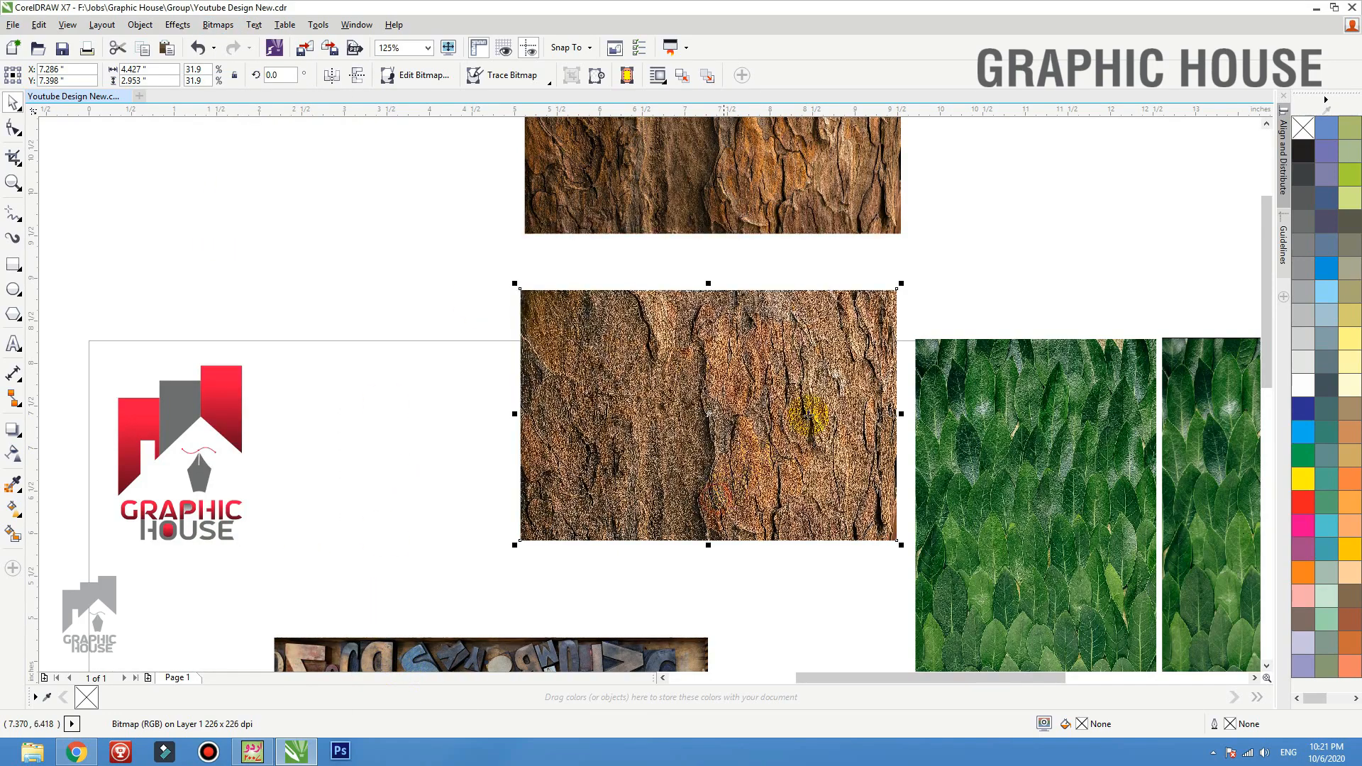
Move the sharpened bark photo up just beneath the unsharpened copy, to about X 7.29, Y 7.95 in.
{"action": "left_click", "coordinate": [946, 280]}
{"action": "scroll", "coordinate": [648, 381], "scroll_direction": "up", "scroll_amount": 3}
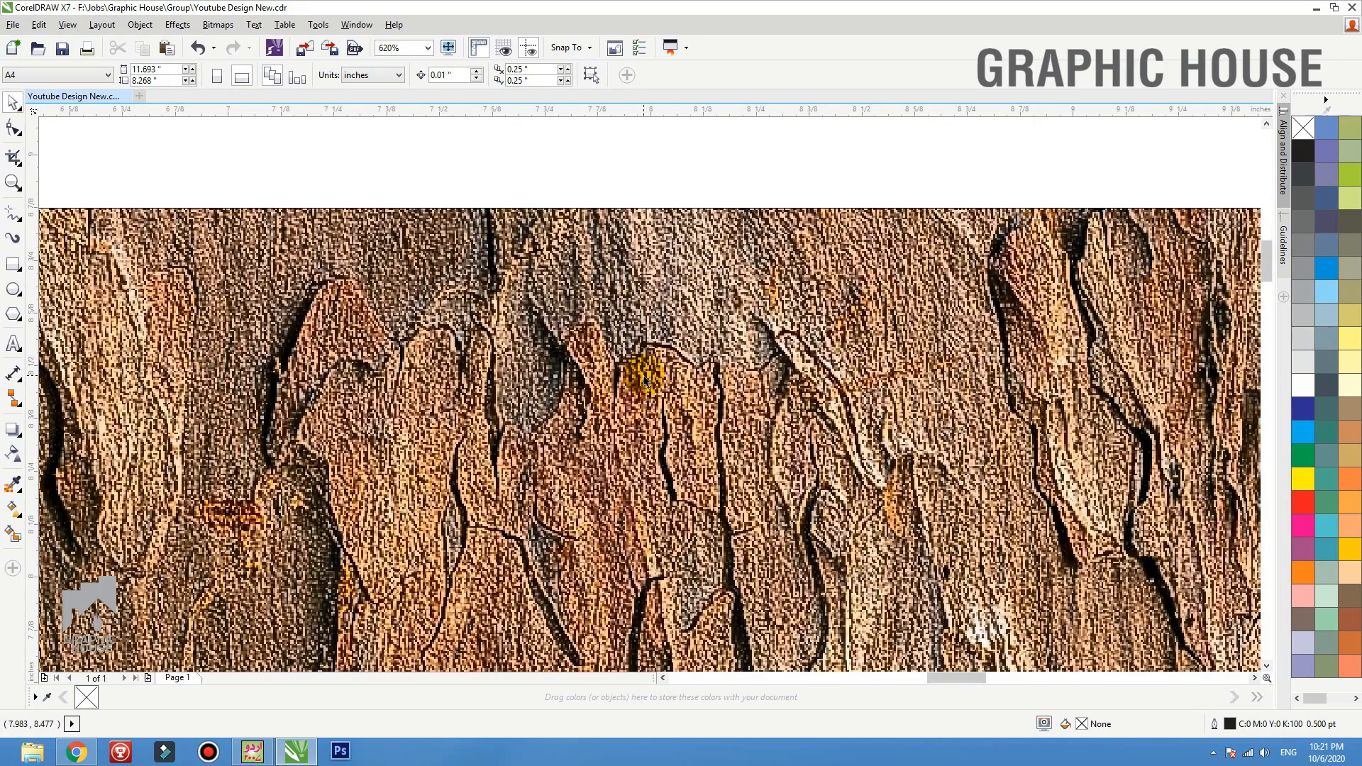
{"action": "scroll", "coordinate": [692, 379], "scroll_direction": "down", "scroll_amount": 1}
{"action": "left_click_drag", "start_coordinate": [688, 383], "coordinate": [684, 329]}
Compare the original and sharpened bark photos, both up close and alongside the other samples.
{"action": "left_click", "coordinate": [692, 230], "text": "shift"}
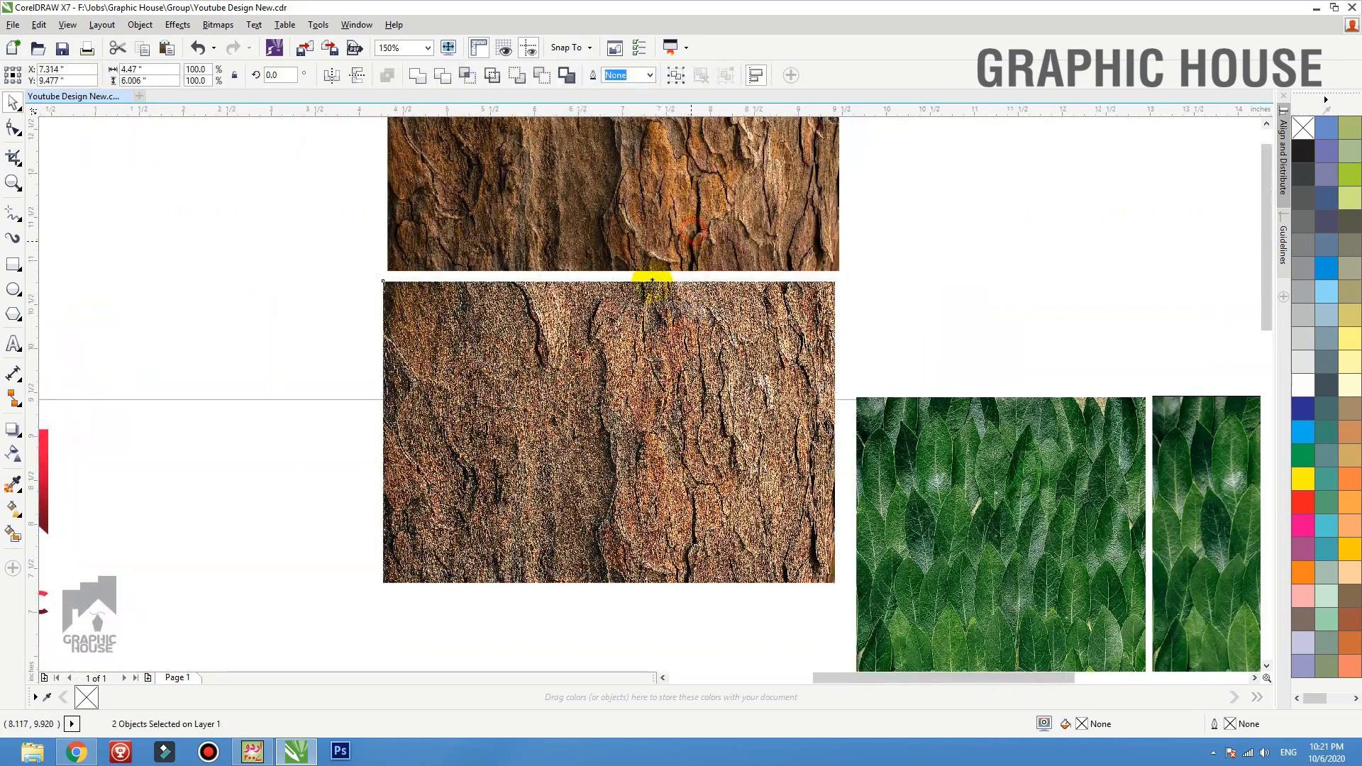
{"action": "key", "text": "shift+F2"}
{"action": "left_click", "coordinate": [355, 301]}
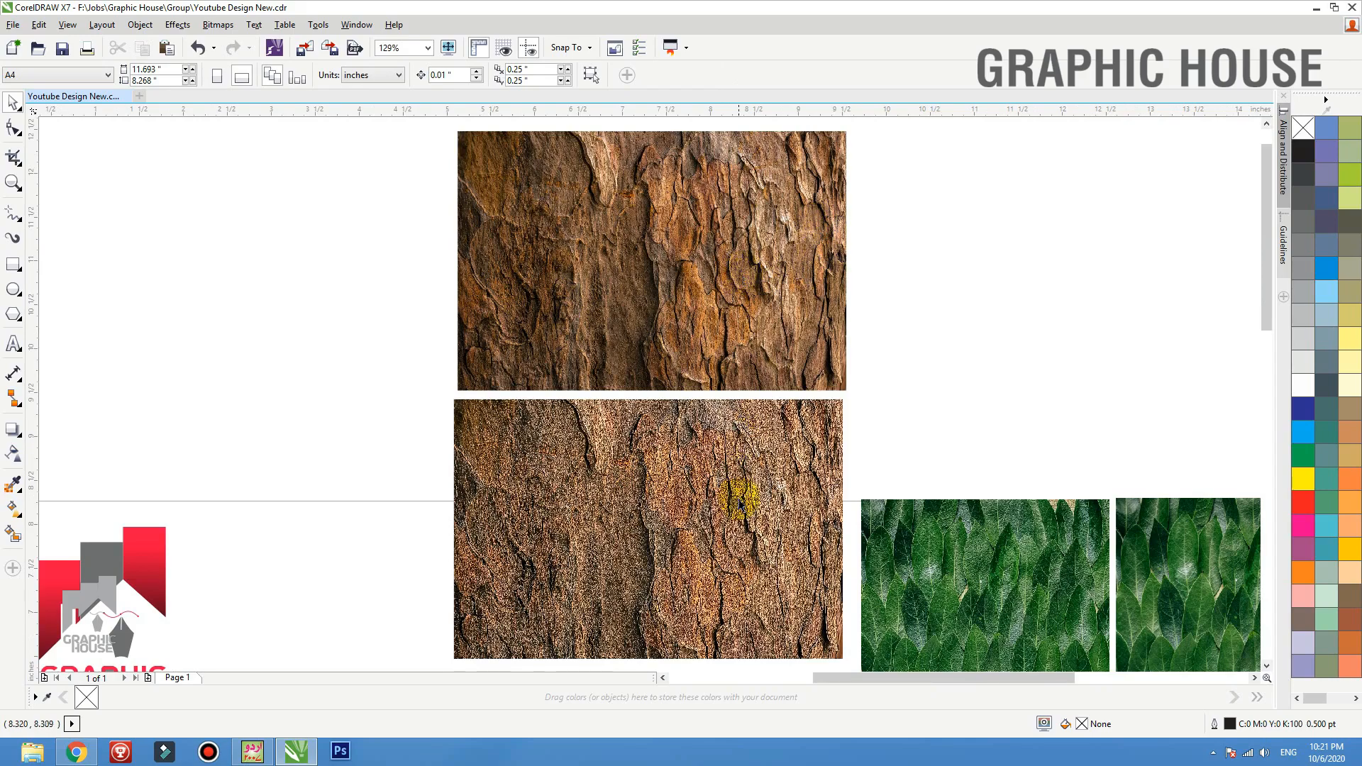
{"action": "left_click", "coordinate": [756, 469]}
{"action": "scroll", "coordinate": [719, 350], "scroll_direction": "up", "scroll_amount": 4}
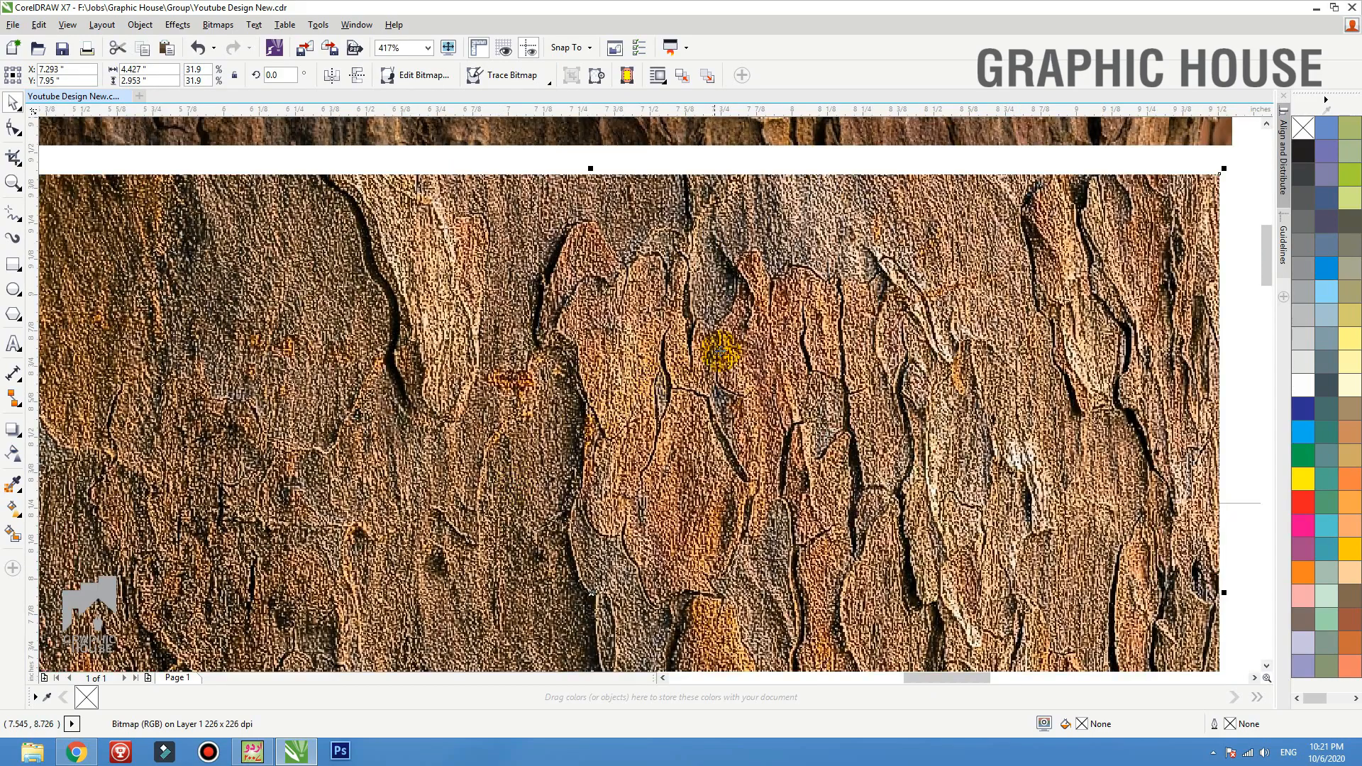
{"action": "scroll", "coordinate": [664, 494], "scroll_direction": "down", "scroll_amount": 5}
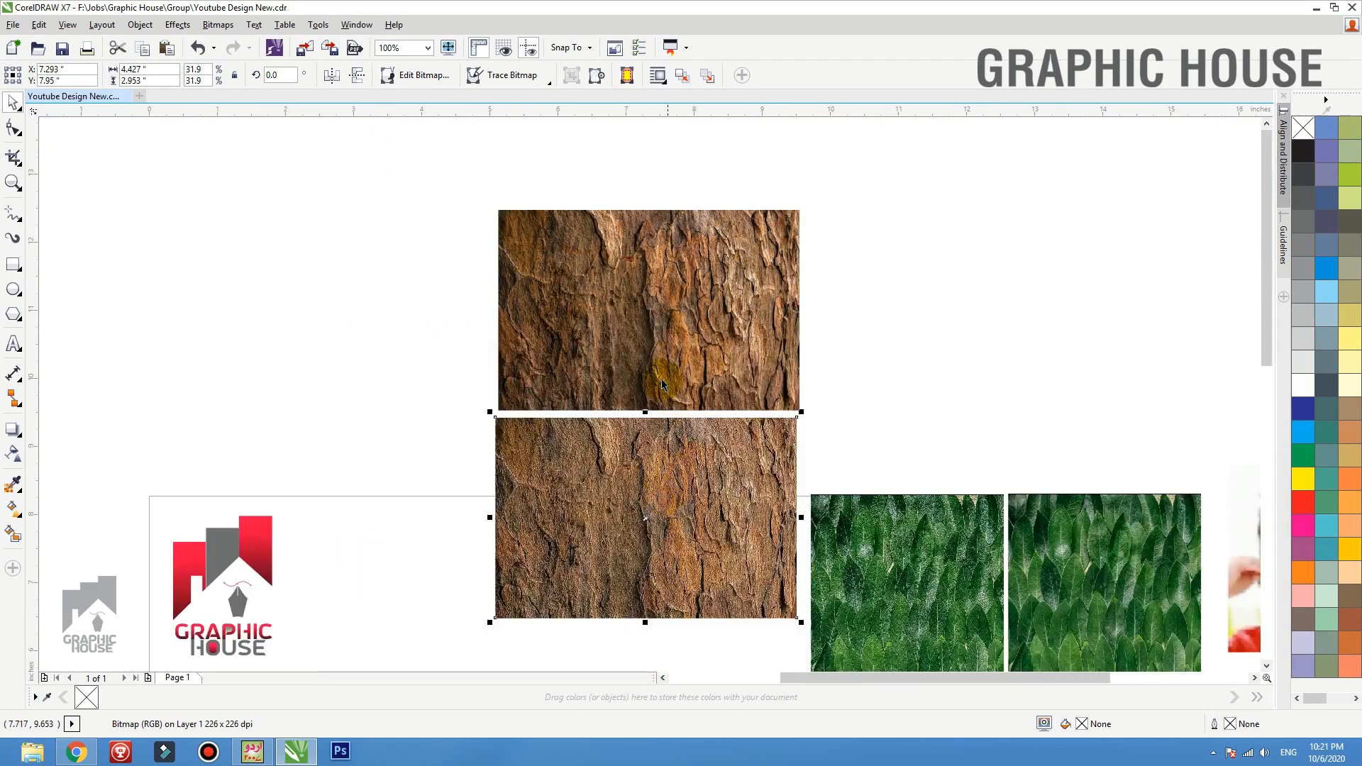
{"action": "left_click", "coordinate": [669, 510]}
{"action": "left_click", "coordinate": [873, 396]}
{"action": "scroll", "coordinate": [873, 395], "scroll_direction": "down", "scroll_amount": 2}
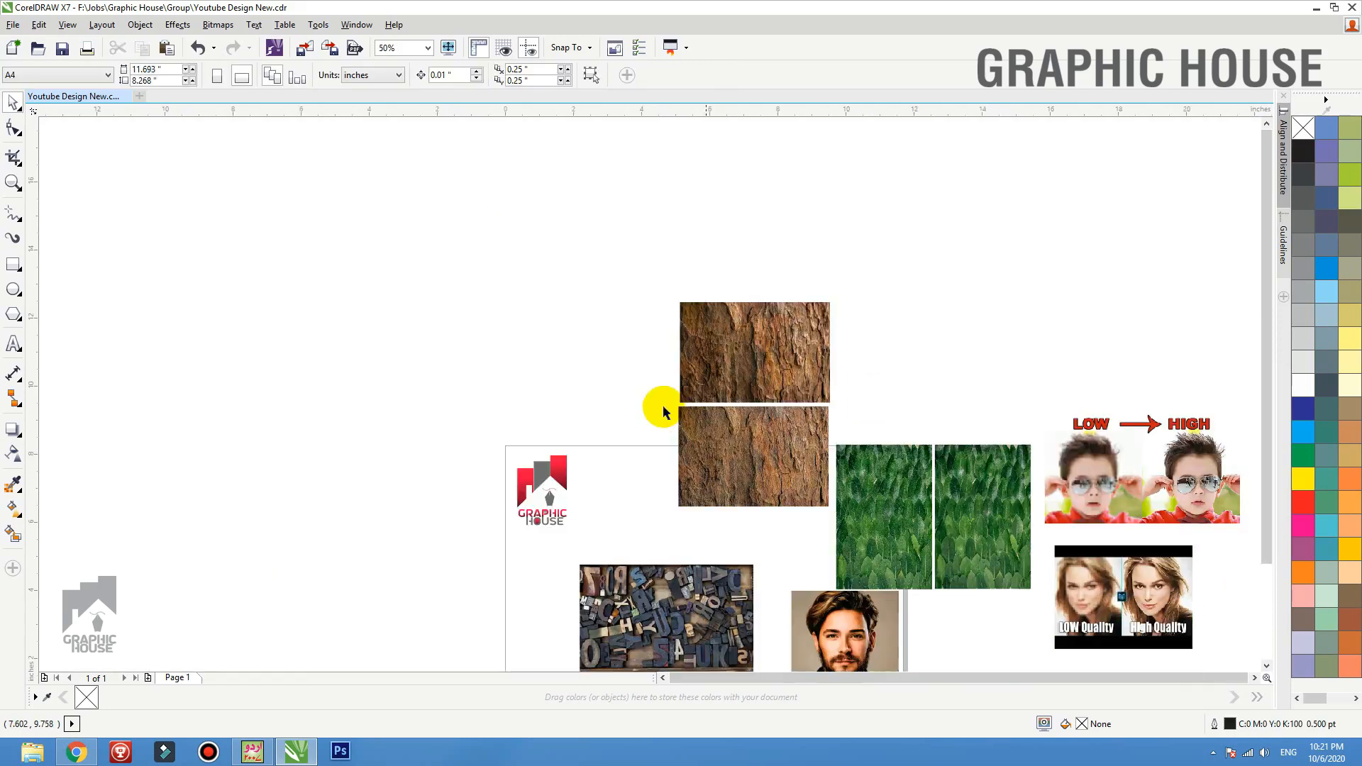
{"action": "scroll", "coordinate": [653, 424], "scroll_direction": "up", "scroll_amount": 1}
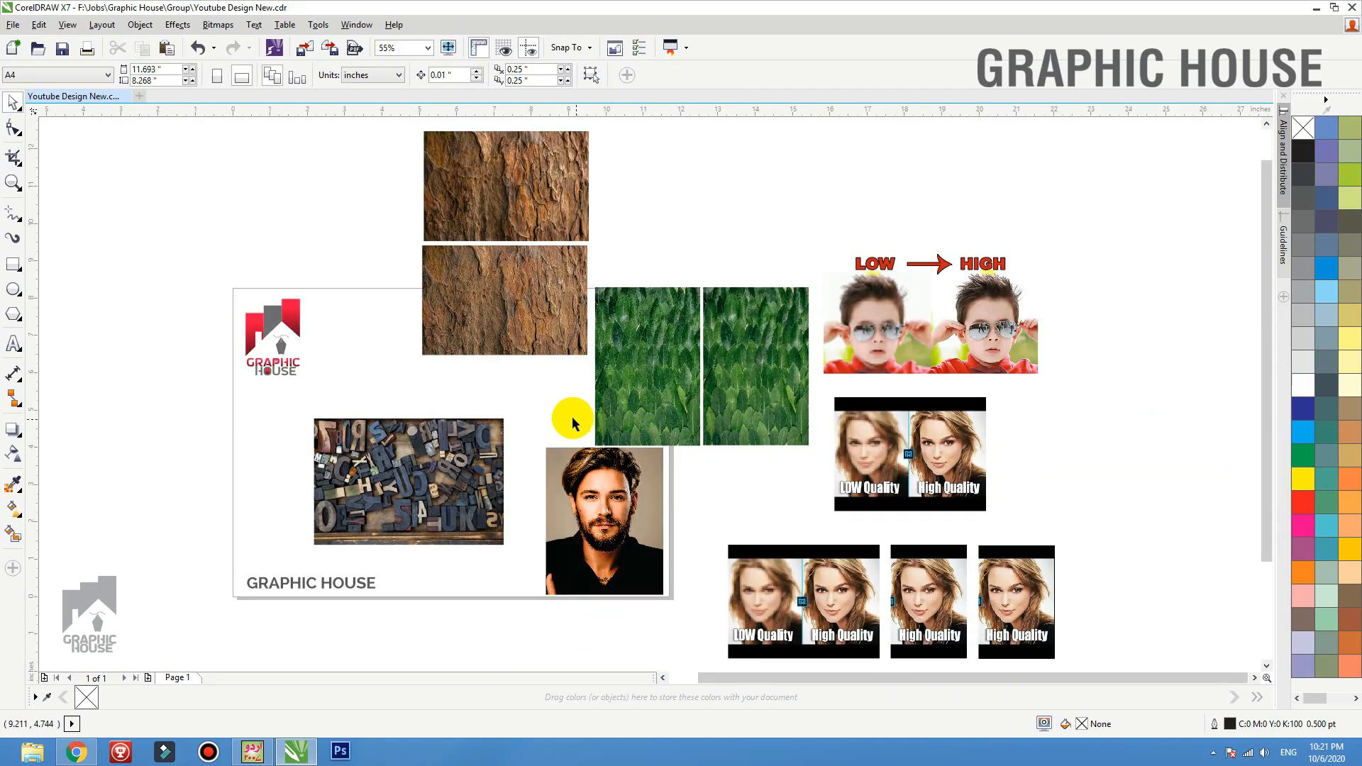
Set the lower bark photo's brightness to -39 in the Brightness/Contrast/Intensity adjustment.
{"action": "left_click", "coordinate": [518, 312]}
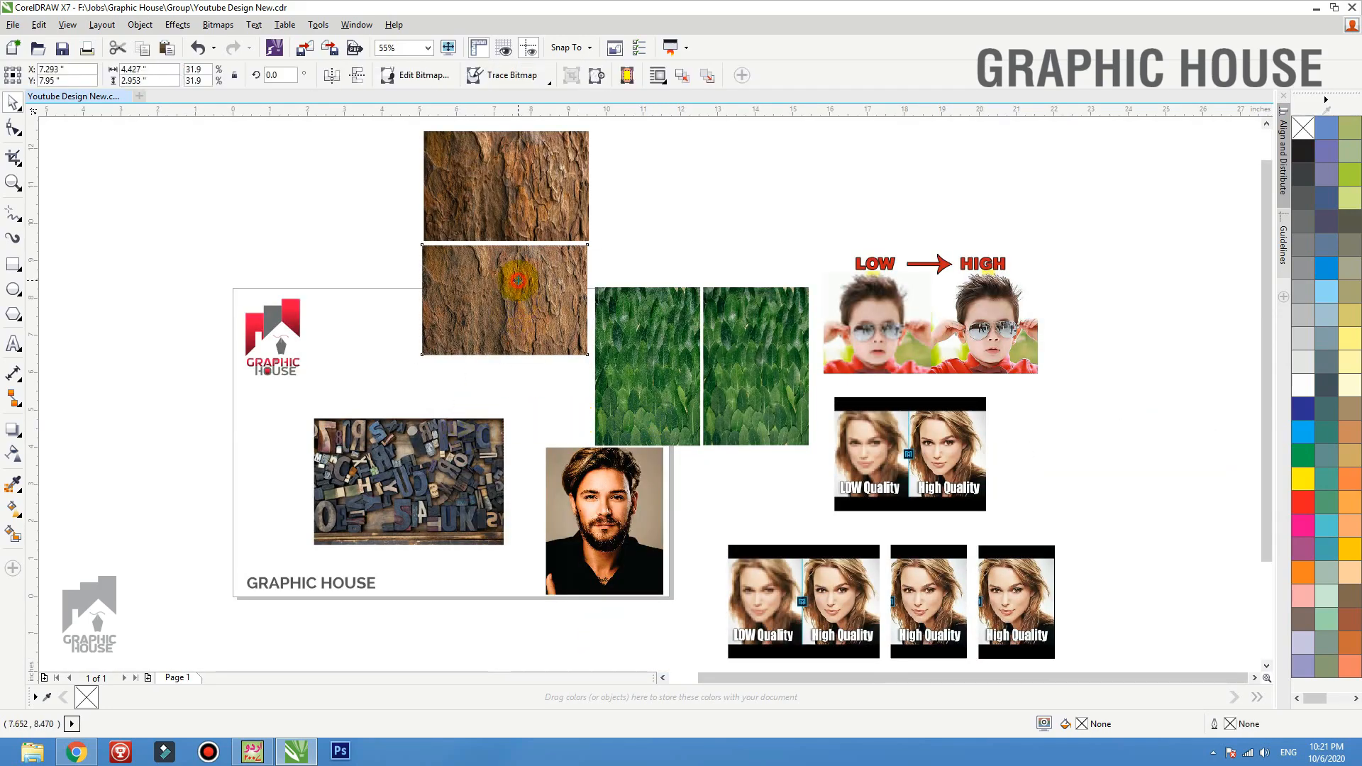
{"action": "key", "text": "shift+F2"}
{"action": "scroll", "coordinate": [649, 395], "scroll_direction": "down", "scroll_amount": 3}
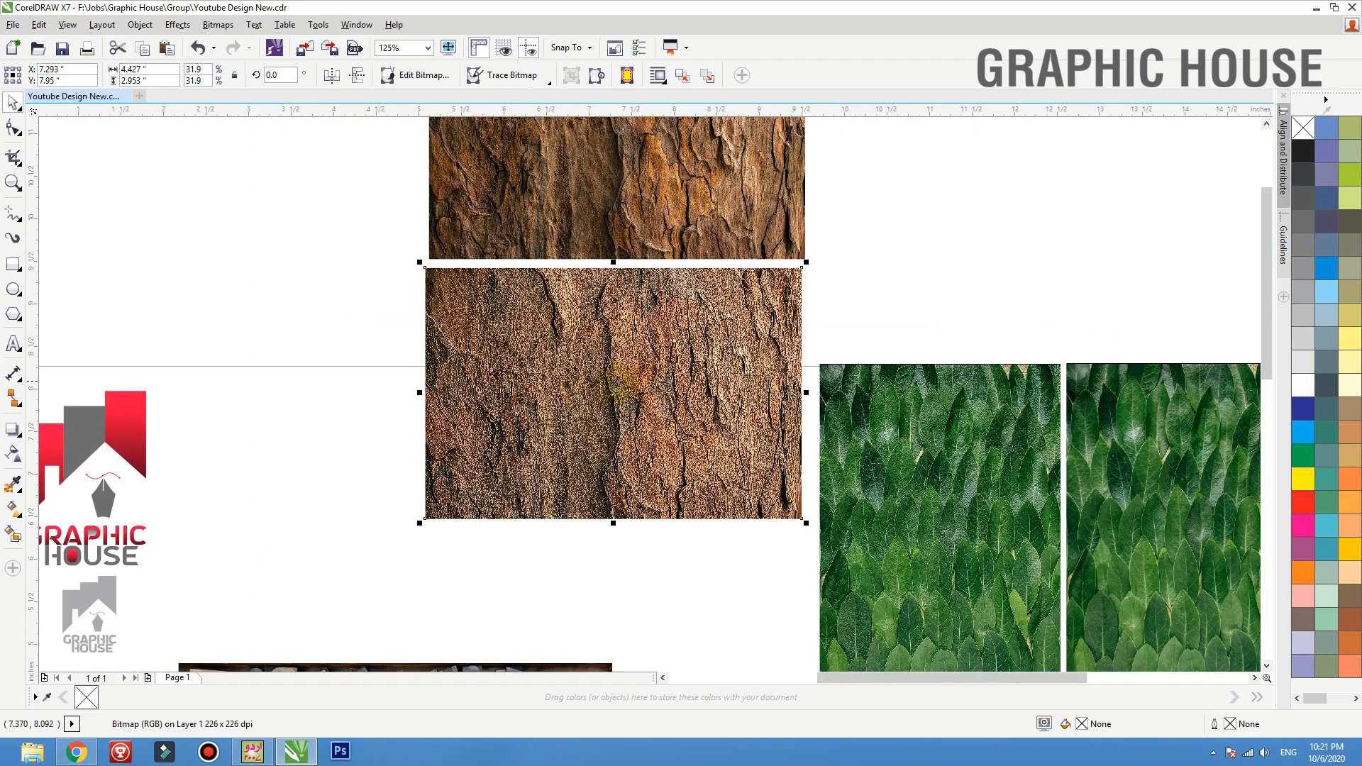
{"action": "key", "text": "ctrl+b"}
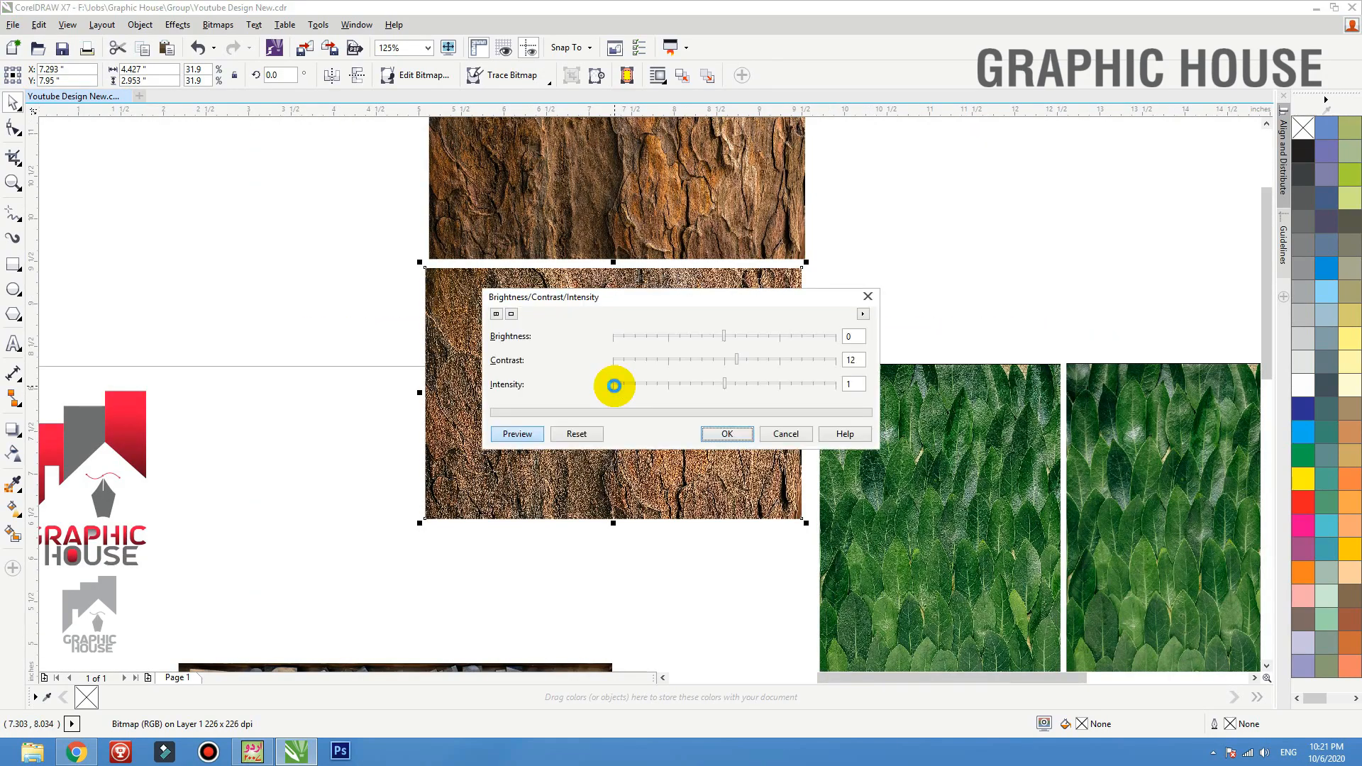
{"action": "left_click_drag", "start_coordinate": [705, 295], "coordinate": [832, 89]}
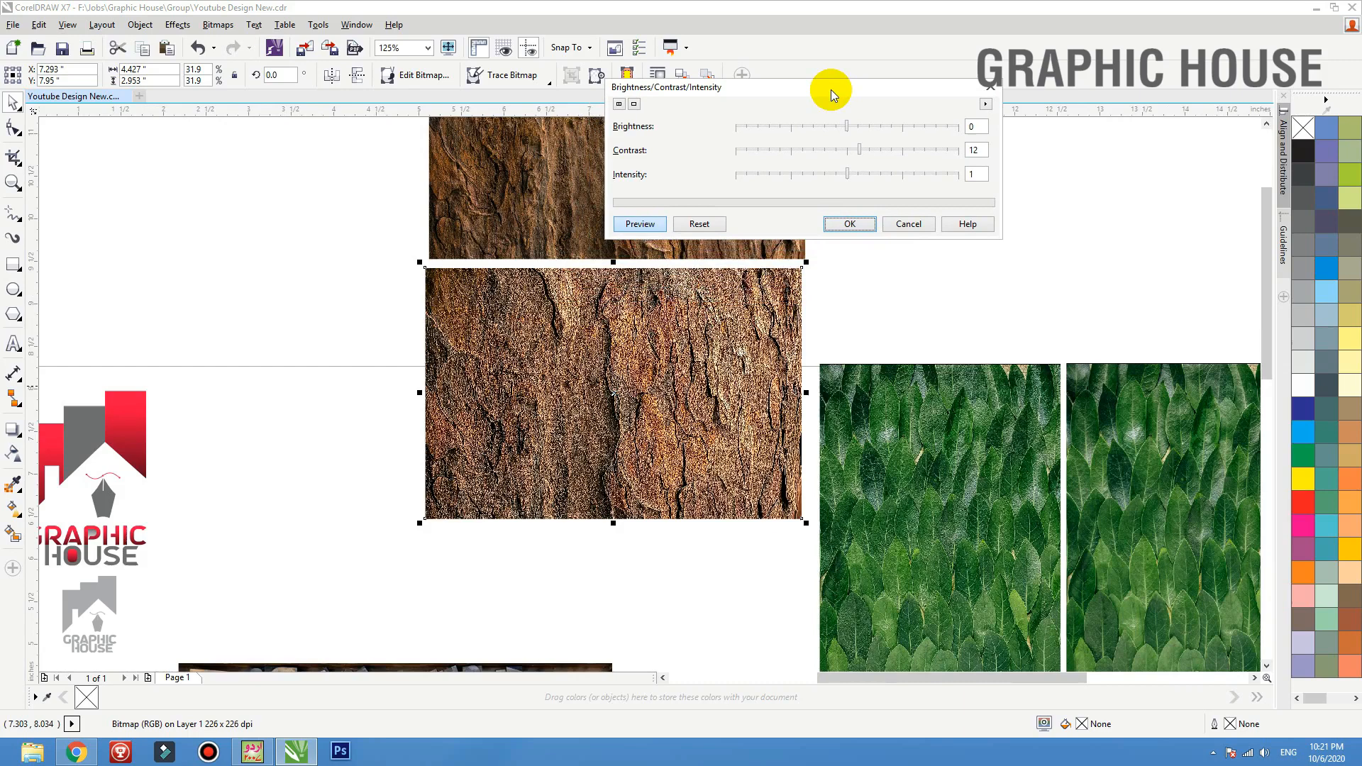
{"action": "left_click", "coordinate": [908, 132]}
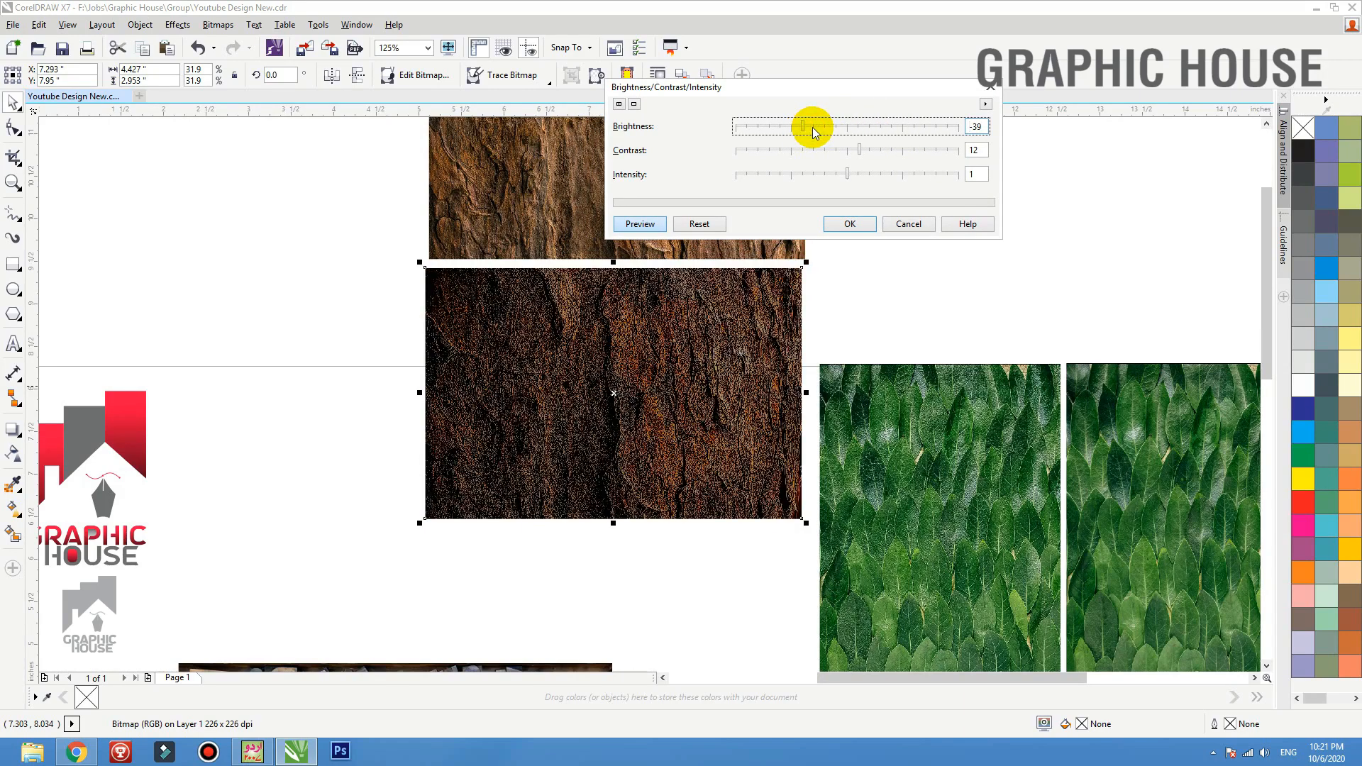
Try contrast values of 71 and -10, set the intensity to -18, and apply the adjustment to the lower bark photo.
{"action": "left_click", "coordinate": [830, 149]}
{"action": "left_click", "coordinate": [924, 150]}
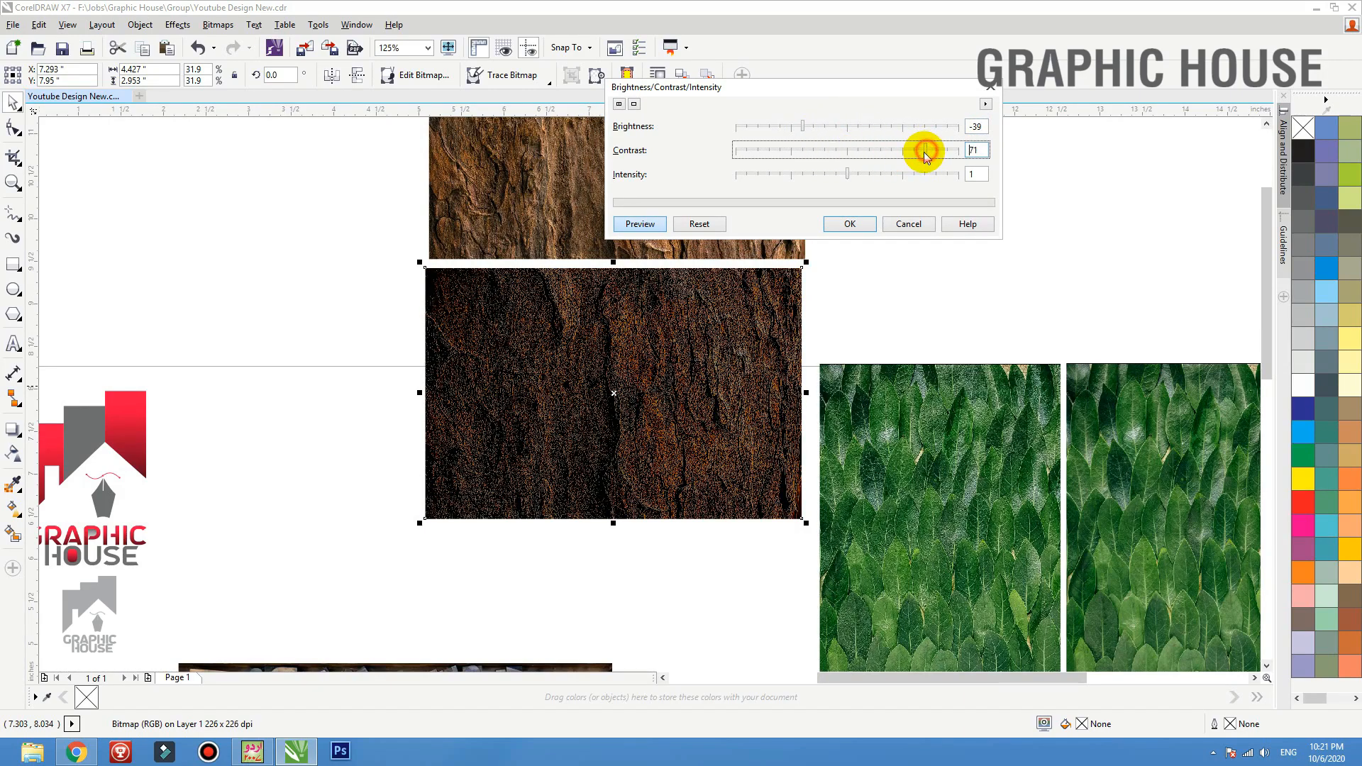
{"action": "left_click", "coordinate": [891, 176]}
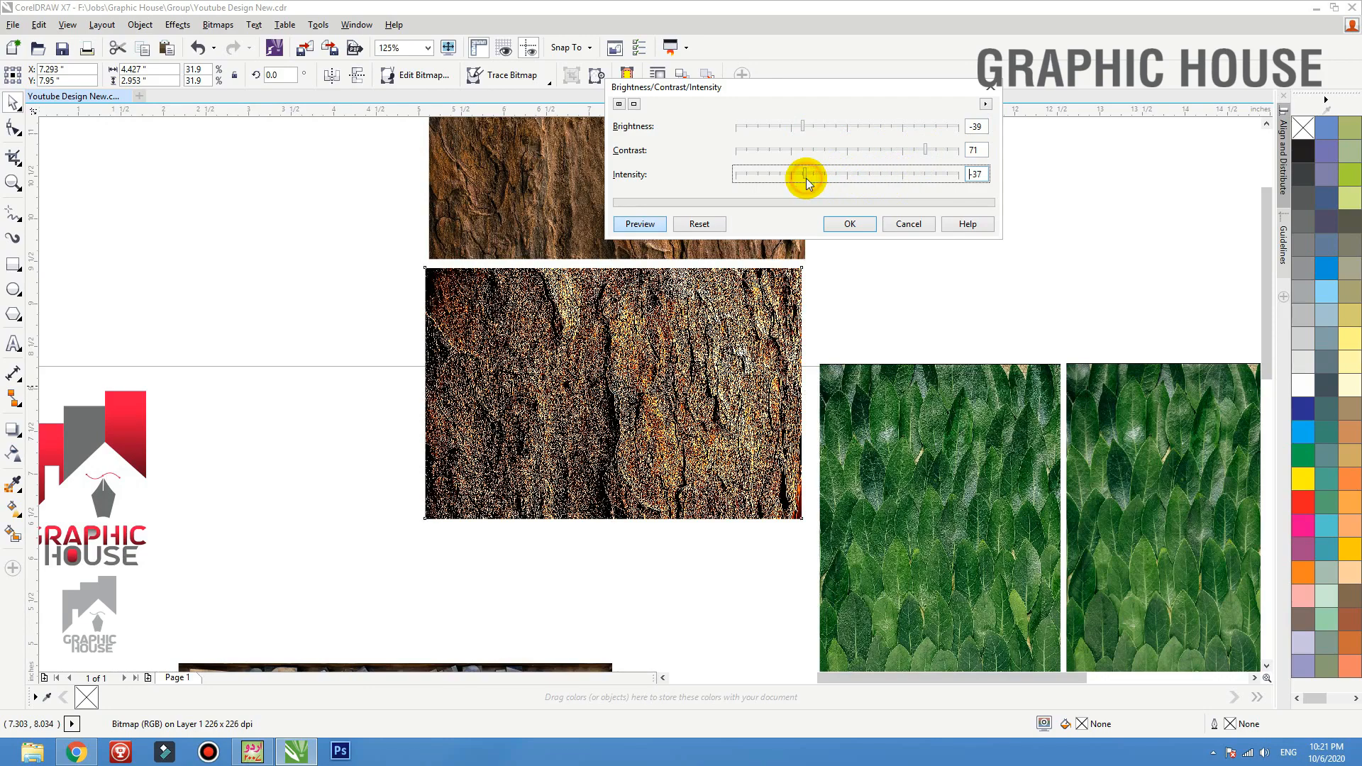
{"action": "left_click", "coordinate": [825, 176]}
{"action": "left_click", "coordinate": [838, 151]}
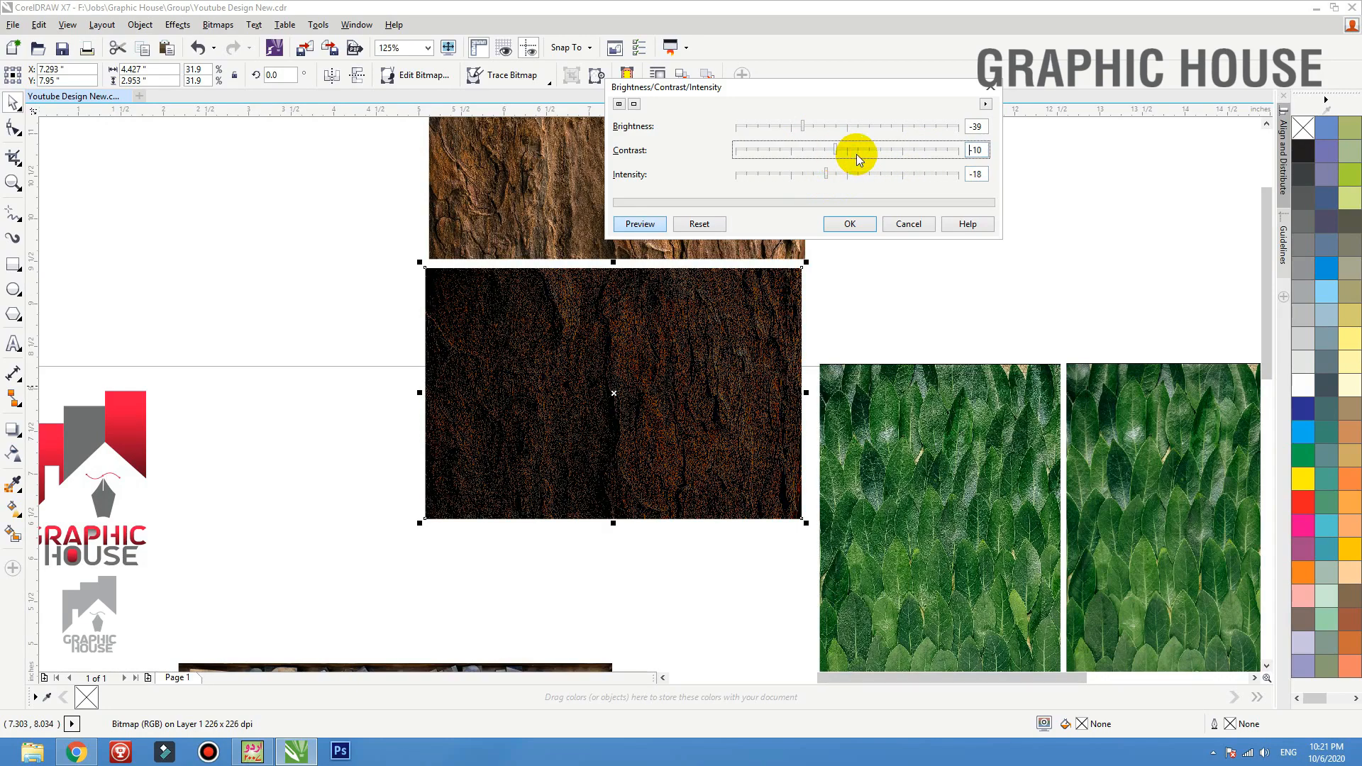
{"action": "left_click", "coordinate": [845, 220]}
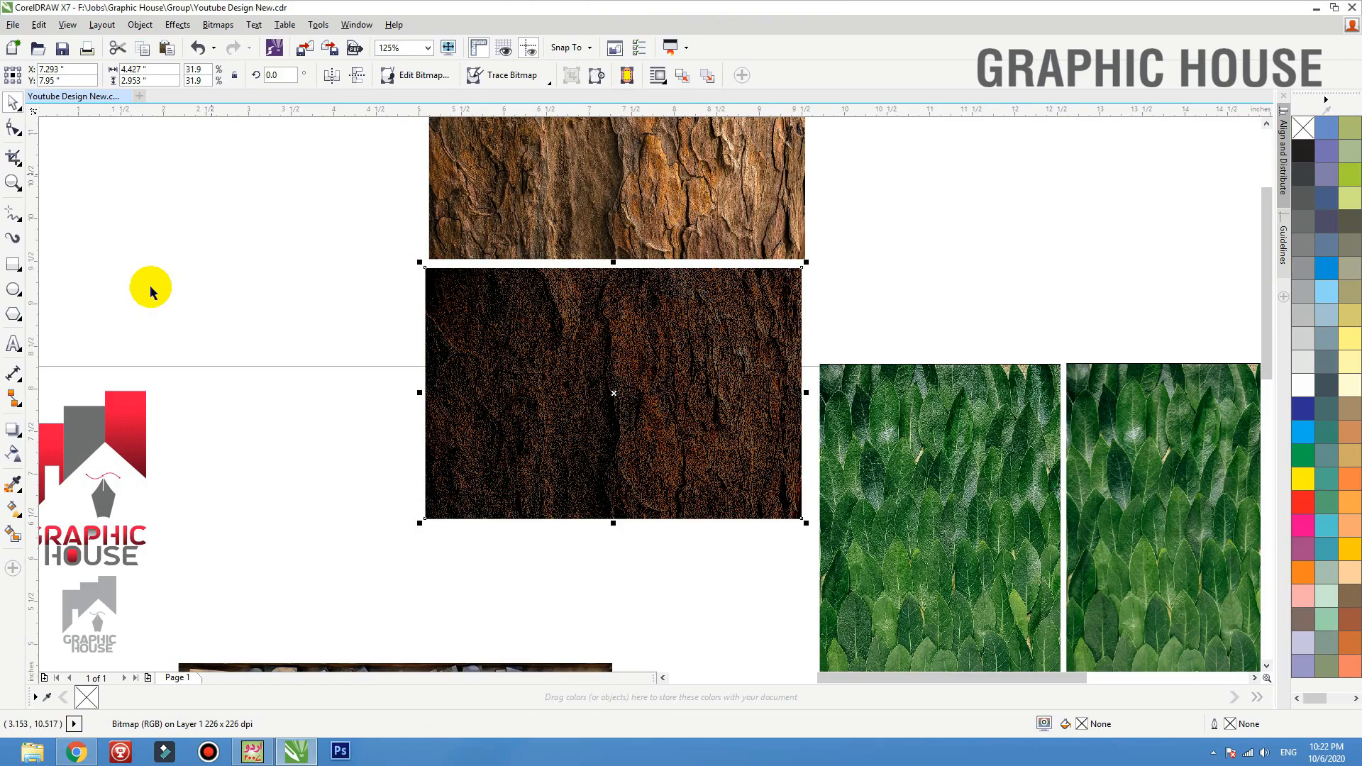
Move the darkened bark photo slightly down, away from the unsharpened copy above it.
{"action": "left_click", "coordinate": [294, 326]}
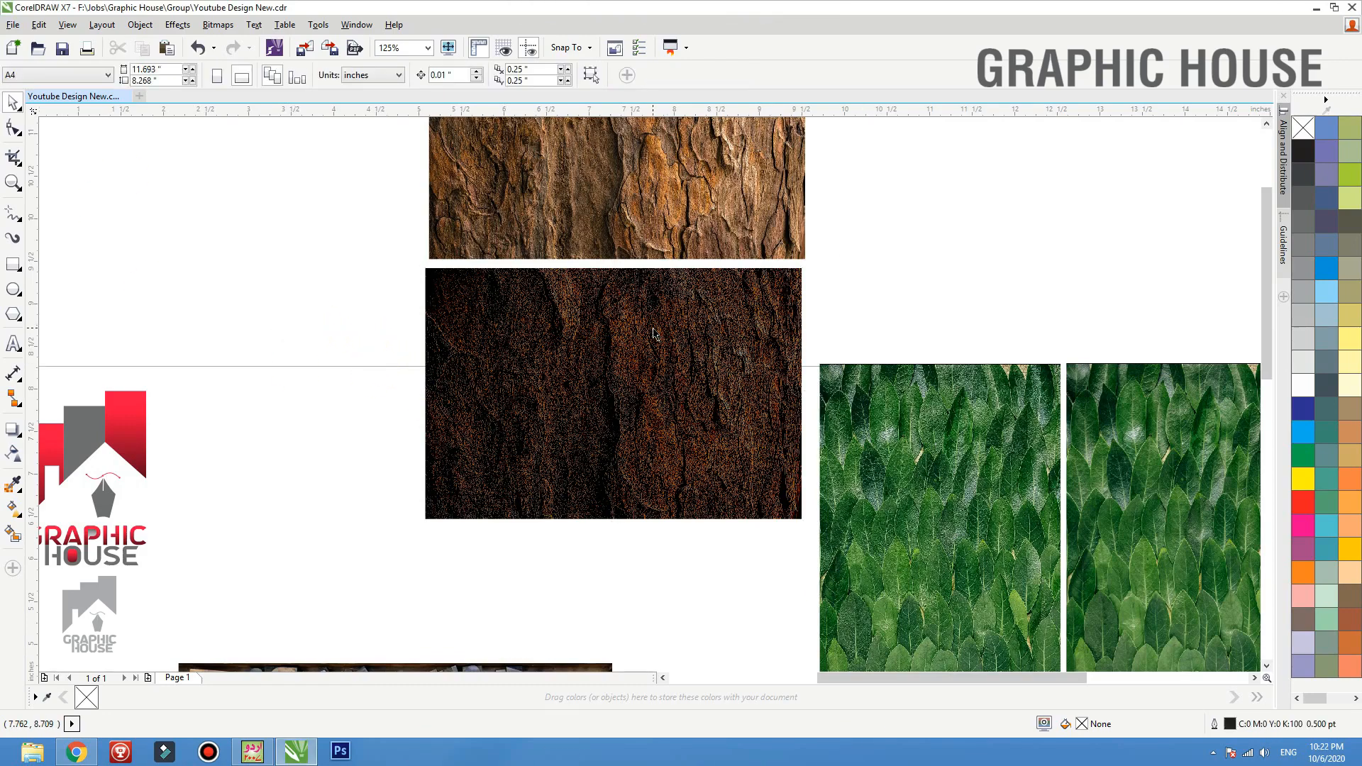
{"action": "left_click", "coordinate": [696, 343]}
{"action": "left_click_drag", "start_coordinate": [631, 331], "coordinate": [616, 373]}
{"action": "scroll", "coordinate": [616, 372], "scroll_direction": "down", "scroll_amount": 2}
{"action": "scroll", "coordinate": [626, 346], "scroll_direction": "down", "scroll_amount": 1}
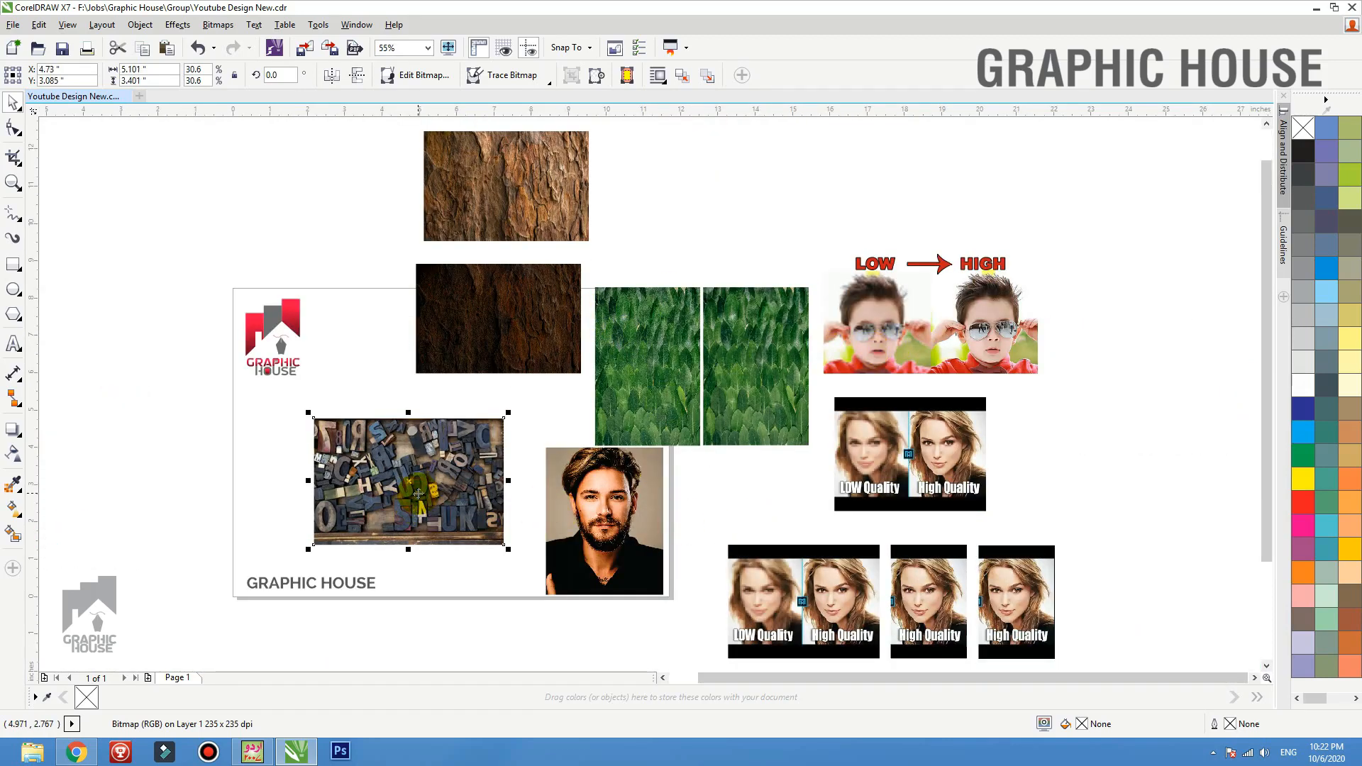
{"action": "left_click", "coordinate": [344, 310]}
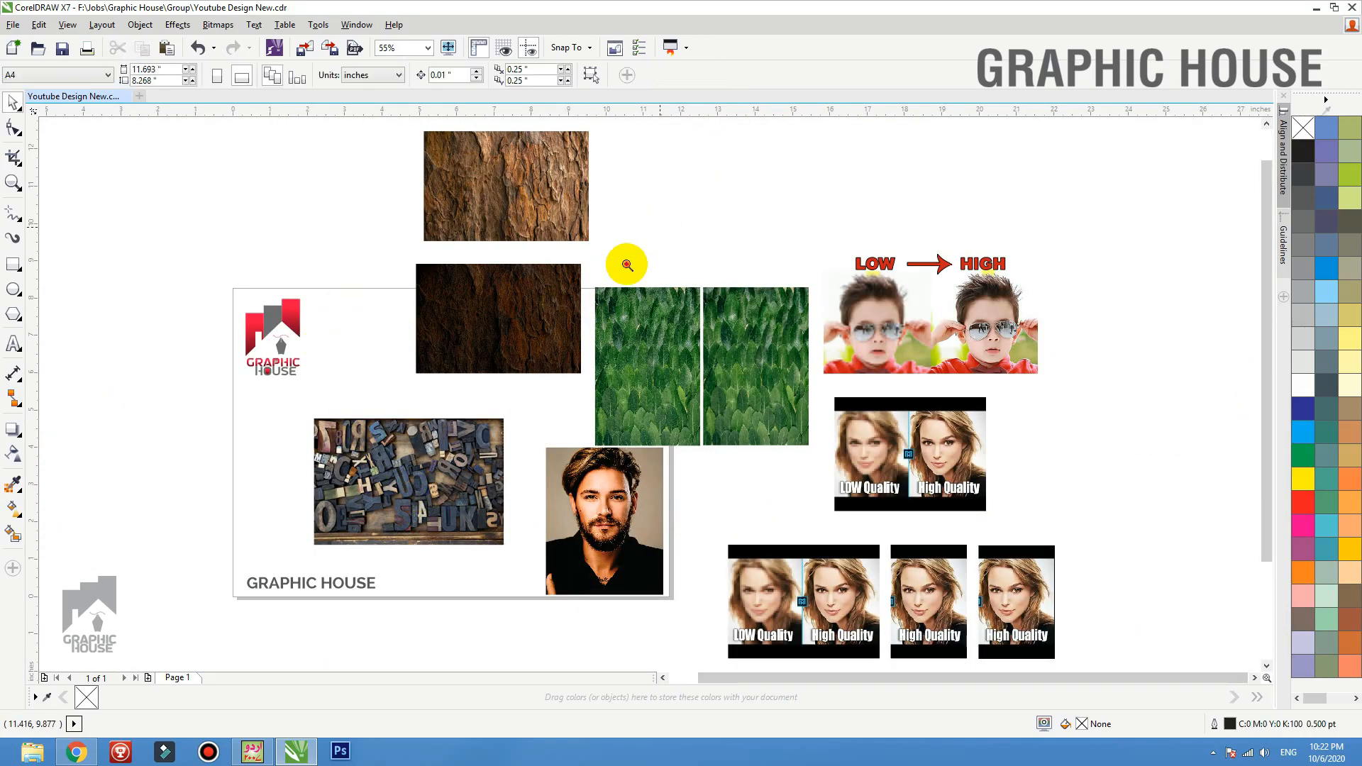
Draw a rectangle about 4.62 by 3.08 in beside the logo, outside the page, fill it with 90% black and remove its outline.
{"action": "scroll", "coordinate": [322, 370], "scroll_direction": "up", "scroll_amount": 1}
{"action": "left_click", "coordinate": [10, 267]}
{"action": "left_click_drag", "start_coordinate": [325, 220], "coordinate": [638, 429]}
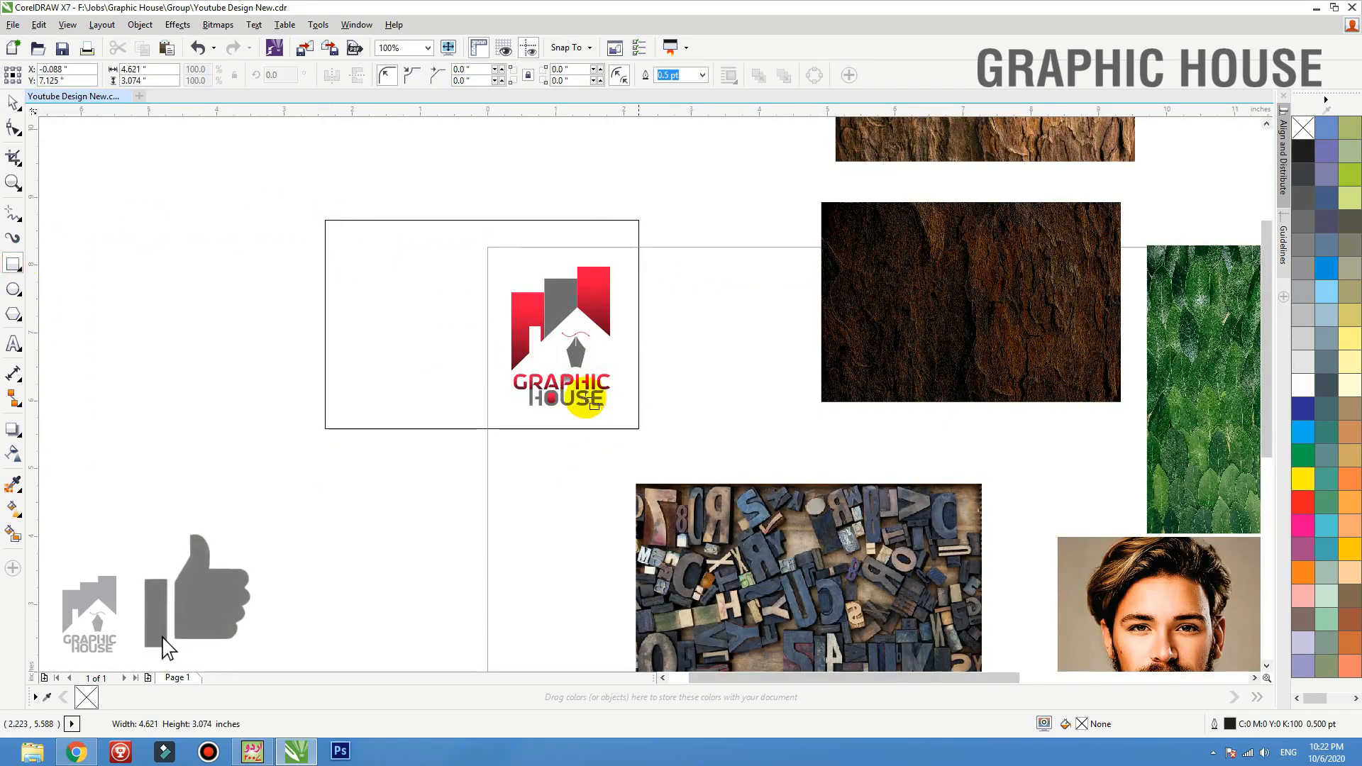
{"action": "mouse_move", "coordinate": [472, 327]}
{"action": "left_mouse_down"}
{"action": "mouse_move", "coordinate": [288, 346]}
{"action": "mouse_move", "coordinate": [310, 371]}
{"action": "left_mouse_up"}
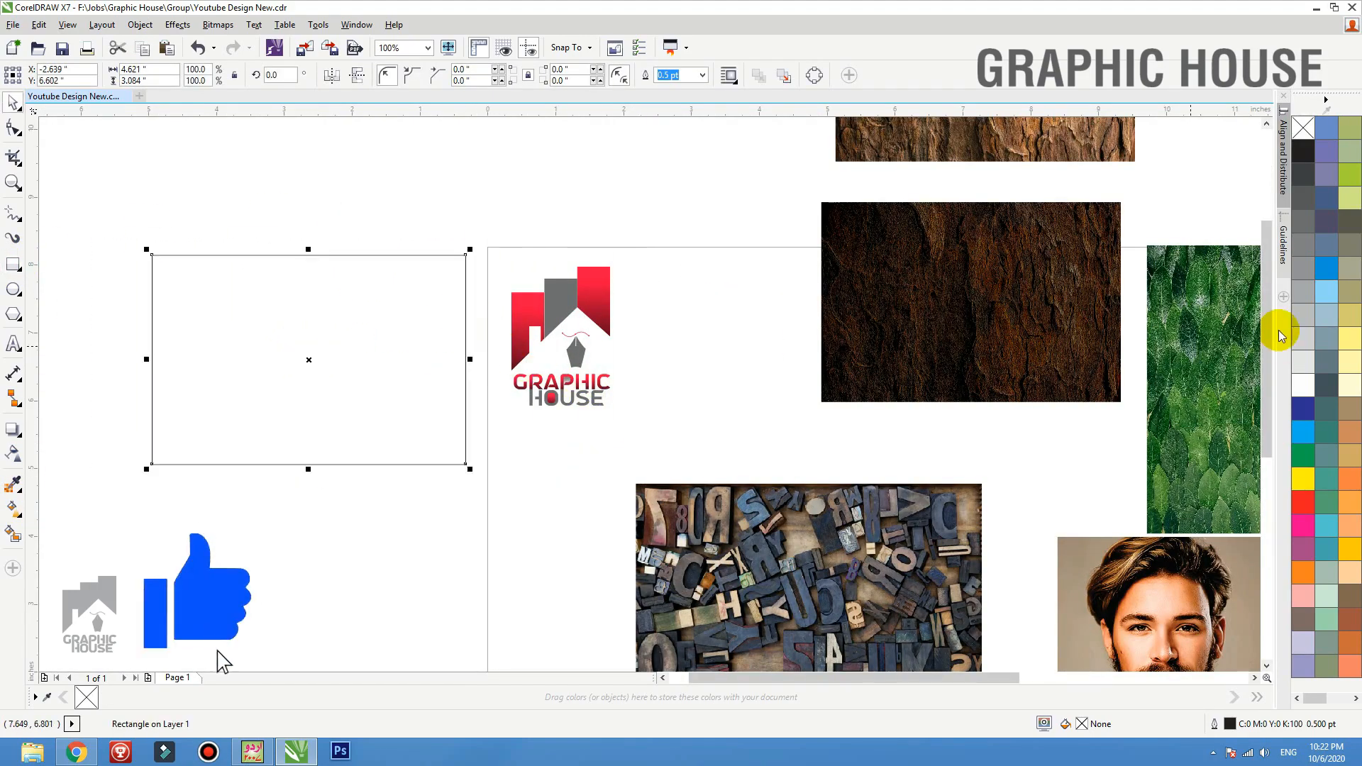
{"action": "left_click", "coordinate": [1304, 171]}
{"action": "right_click", "coordinate": [1303, 127]}
Move the wooden letters photo onto the dark grey rectangle and bring it to the front.
{"action": "left_click_drag", "start_coordinate": [851, 543], "coordinate": [356, 314]}
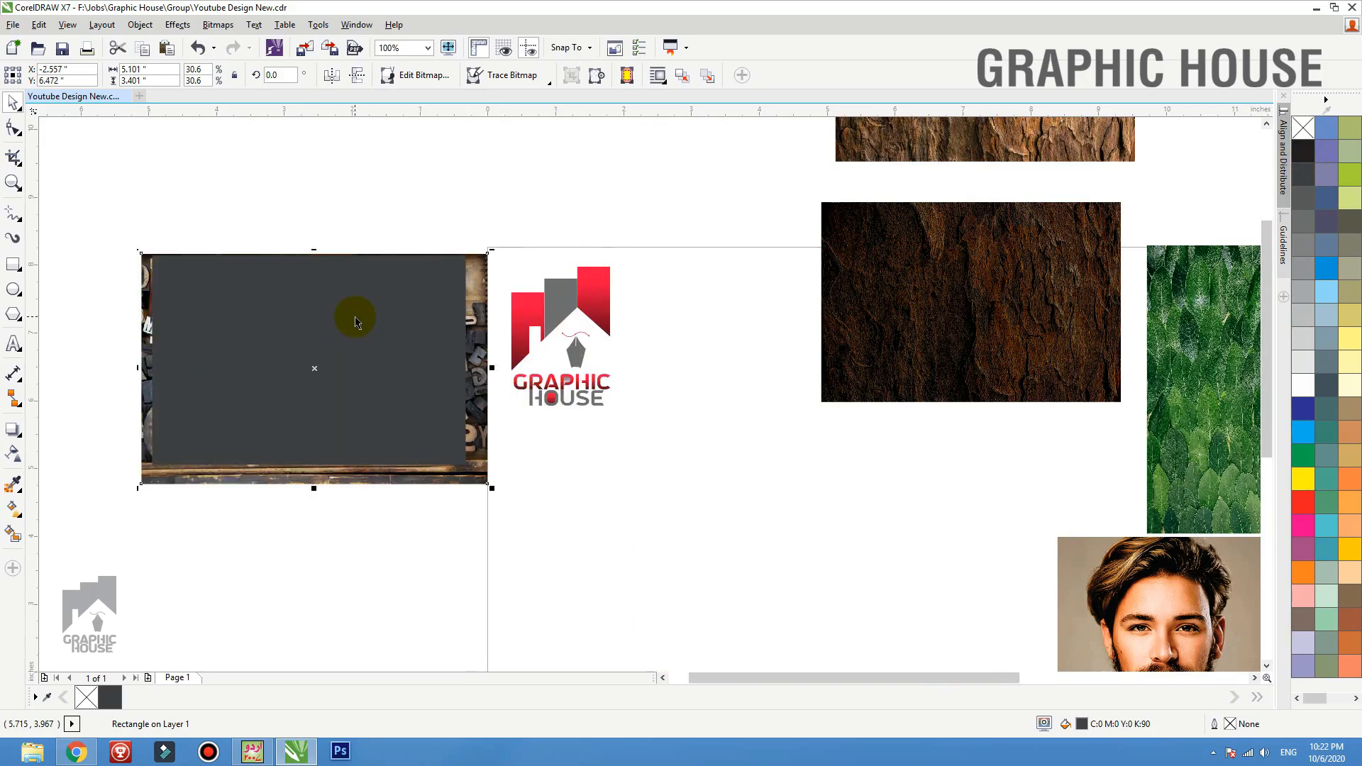
{"action": "key", "text": "shift+Page_Up"}
{"action": "key", "text": "shift+F2"}
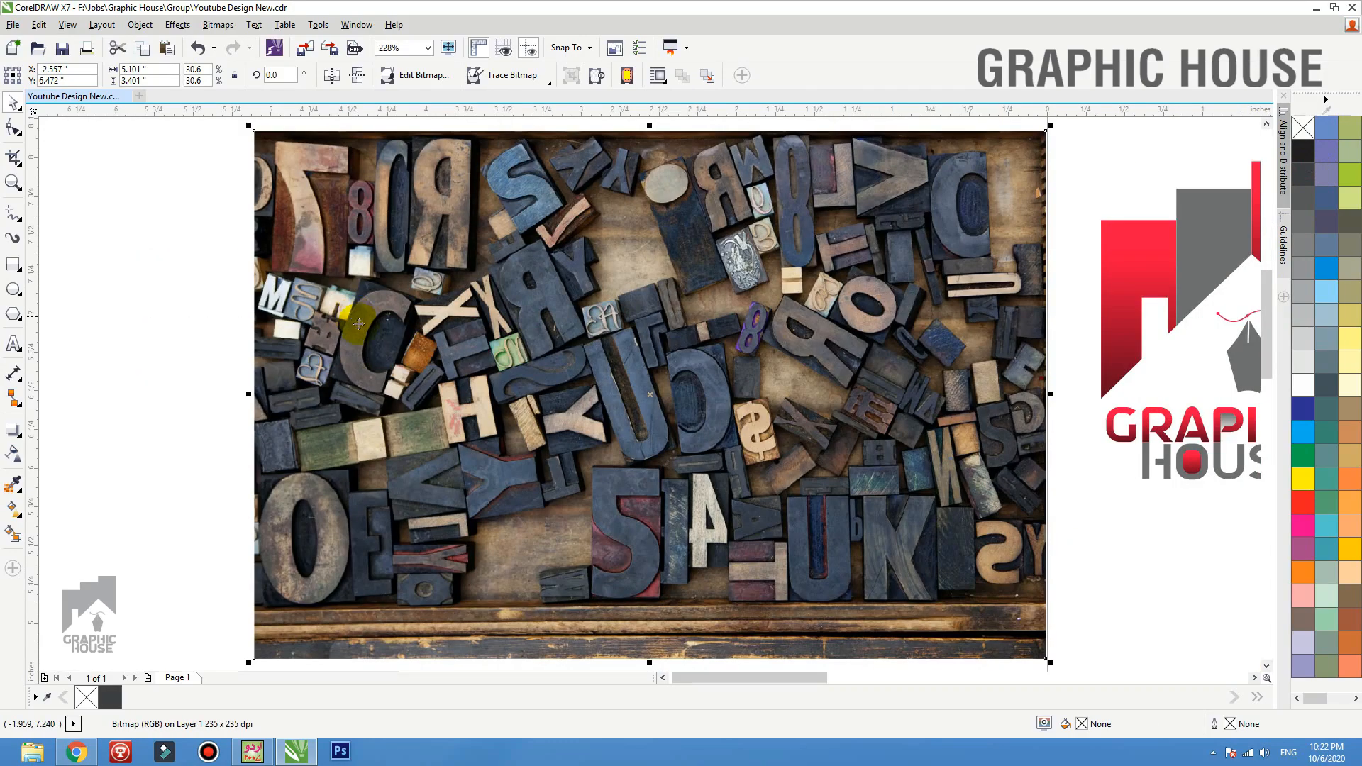
Apply a vertical linear transparency to the wooden letters photo, fading it out towards its upper edge.
{"action": "left_click", "coordinate": [13, 453]}
{"action": "left_click_drag", "start_coordinate": [614, 584], "coordinate": [614, 203]}
{"action": "left_click", "coordinate": [615, 582]}
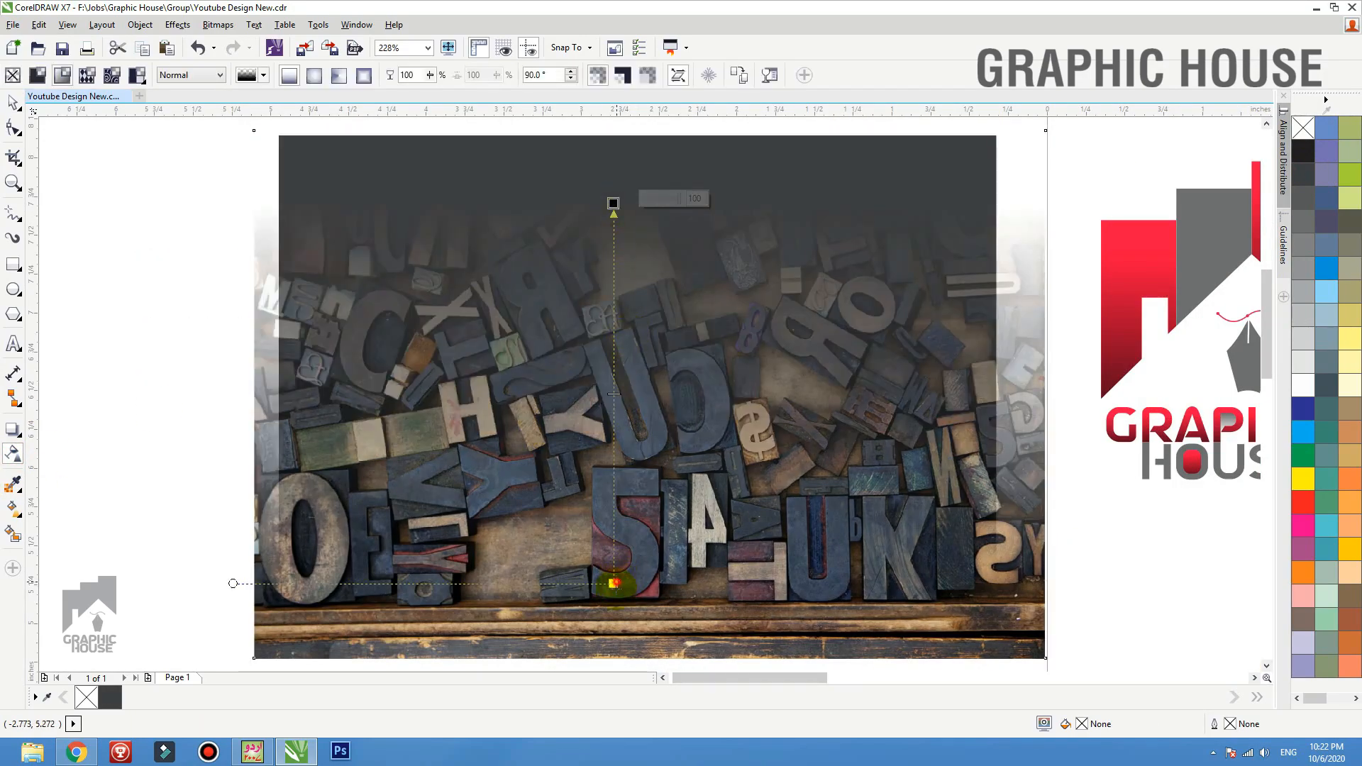
{"action": "scroll", "coordinate": [624, 298], "scroll_direction": "down", "scroll_amount": 2}
{"action": "left_click_drag", "start_coordinate": [620, 525], "coordinate": [622, 670]}
Apply Sharpen to the faded wooden letters photo with an edge level of 95% and a threshold of 17.
{"action": "key", "text": "space"}
{"action": "key", "text": "F2"}
{"action": "left_click_drag", "start_coordinate": [887, 276], "coordinate": [506, 398]}
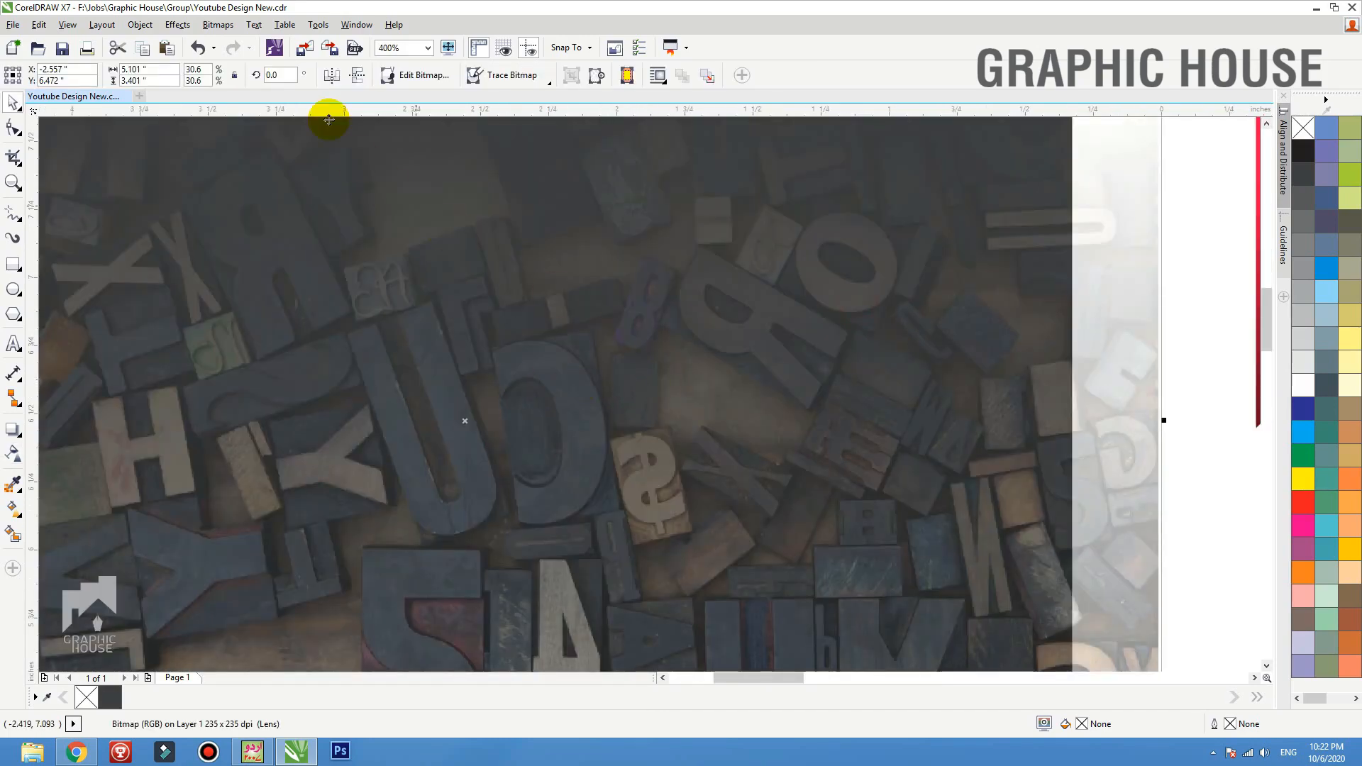
{"action": "left_click", "coordinate": [218, 25]}
{"action": "mouse_move", "coordinate": [303, 603]}
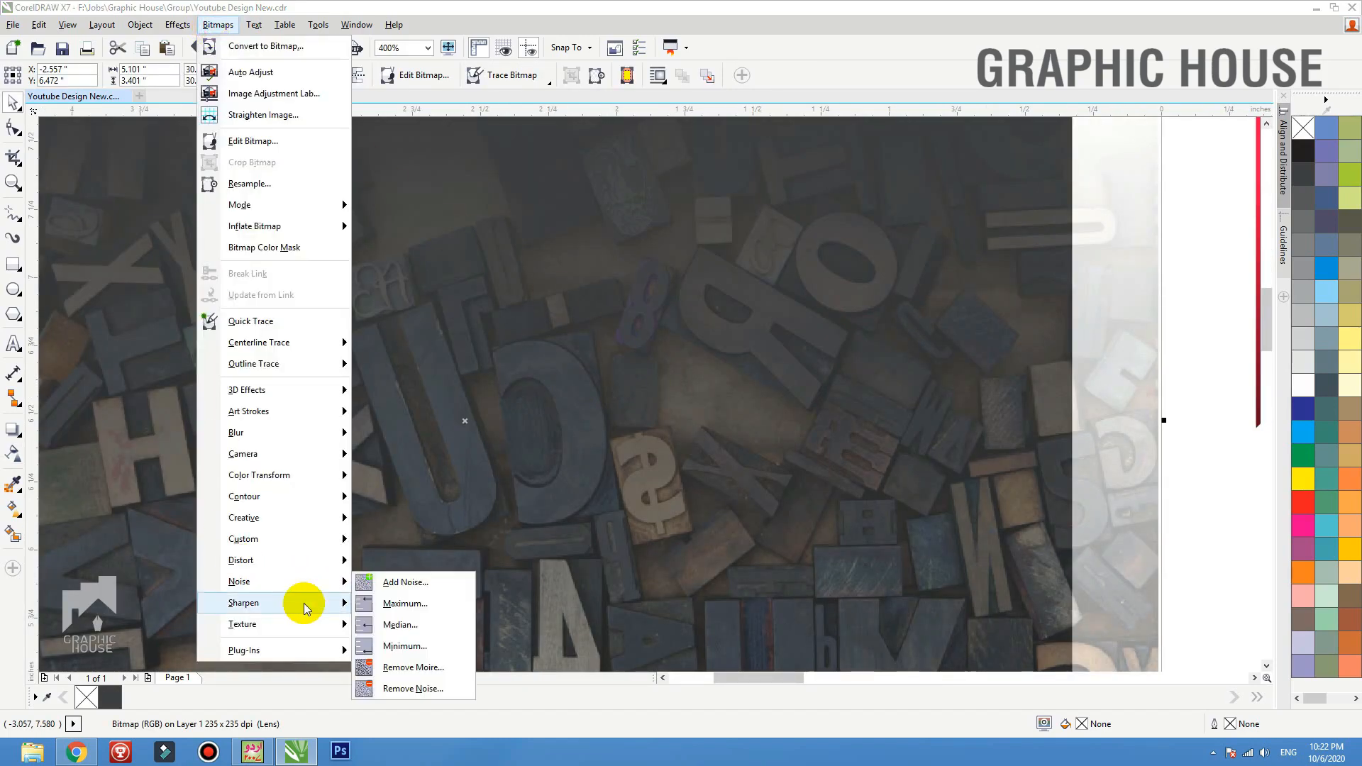
{"action": "left_click", "coordinate": [397, 647]}
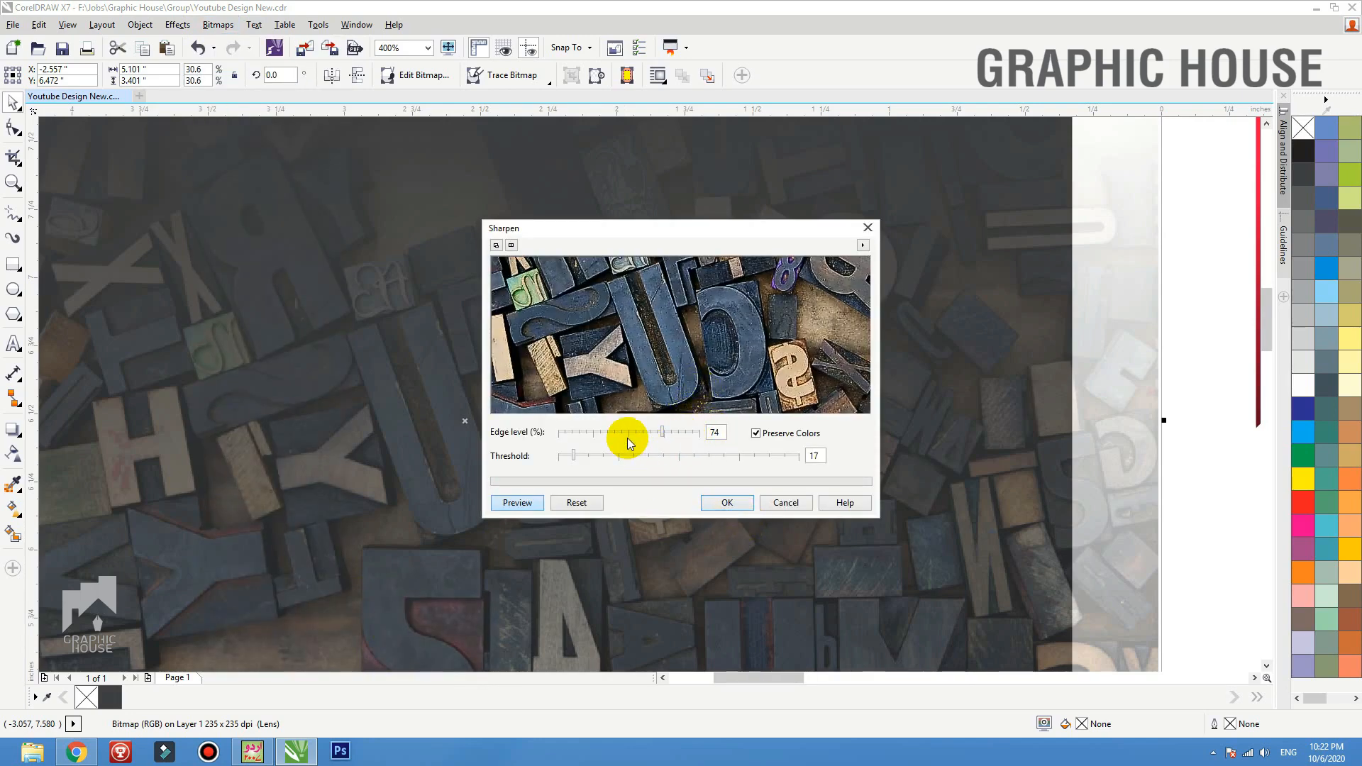
{"action": "left_click", "coordinate": [693, 434]}
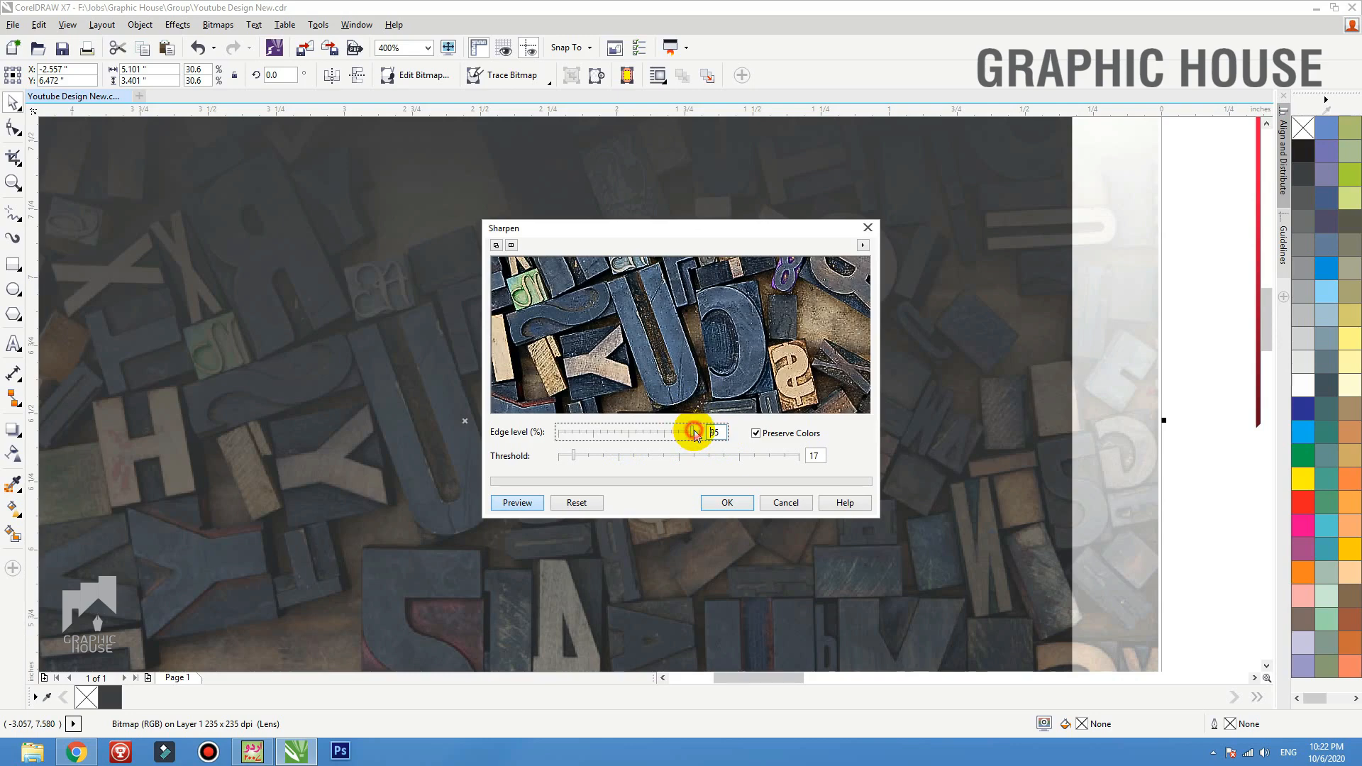
{"action": "left_click", "coordinate": [723, 501]}
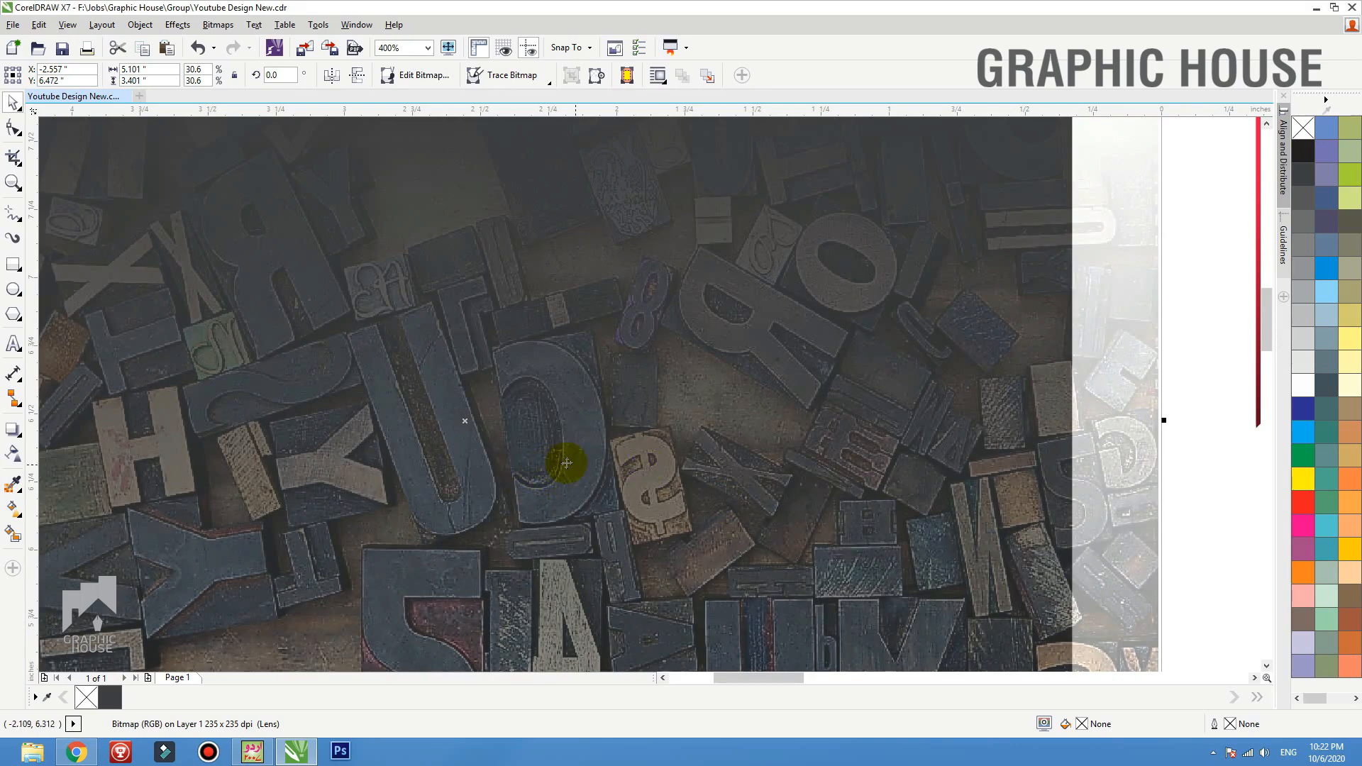
Shift the sharpened wooden letters photo slightly down over the dark rectangle, to about X -2.562, Y 6.384 in.
{"action": "scroll", "coordinate": [685, 385], "scroll_direction": "down", "scroll_amount": 1}
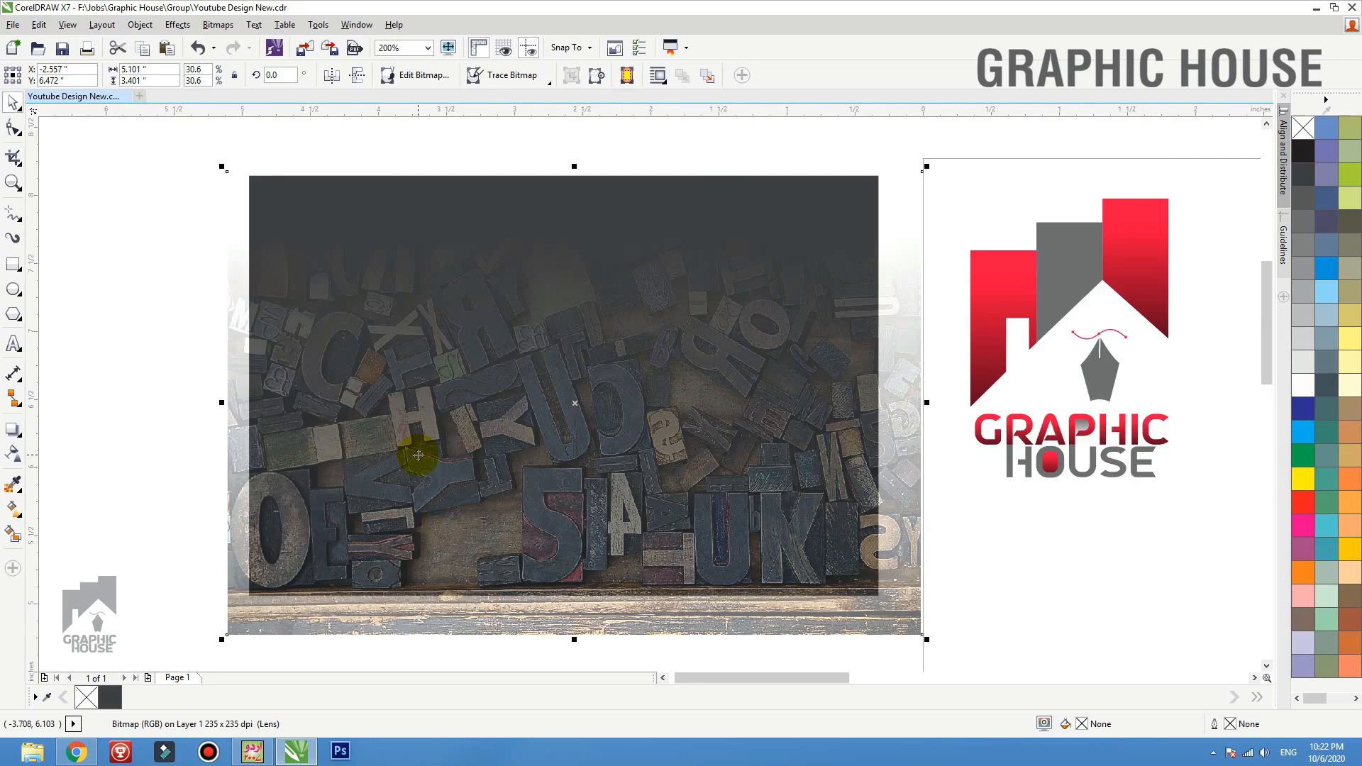
{"action": "left_click_drag", "start_coordinate": [448, 394], "coordinate": [448, 408]}
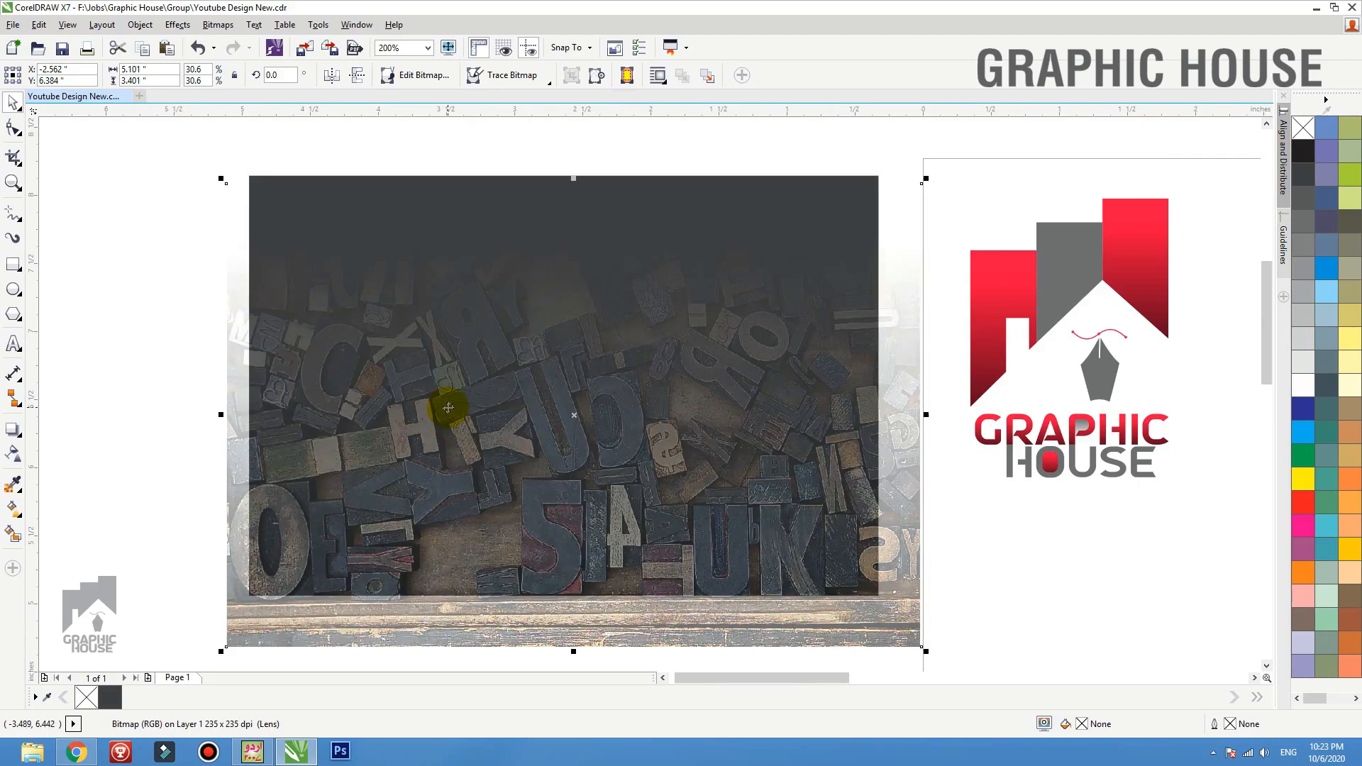
{"action": "key", "text": "F4"}
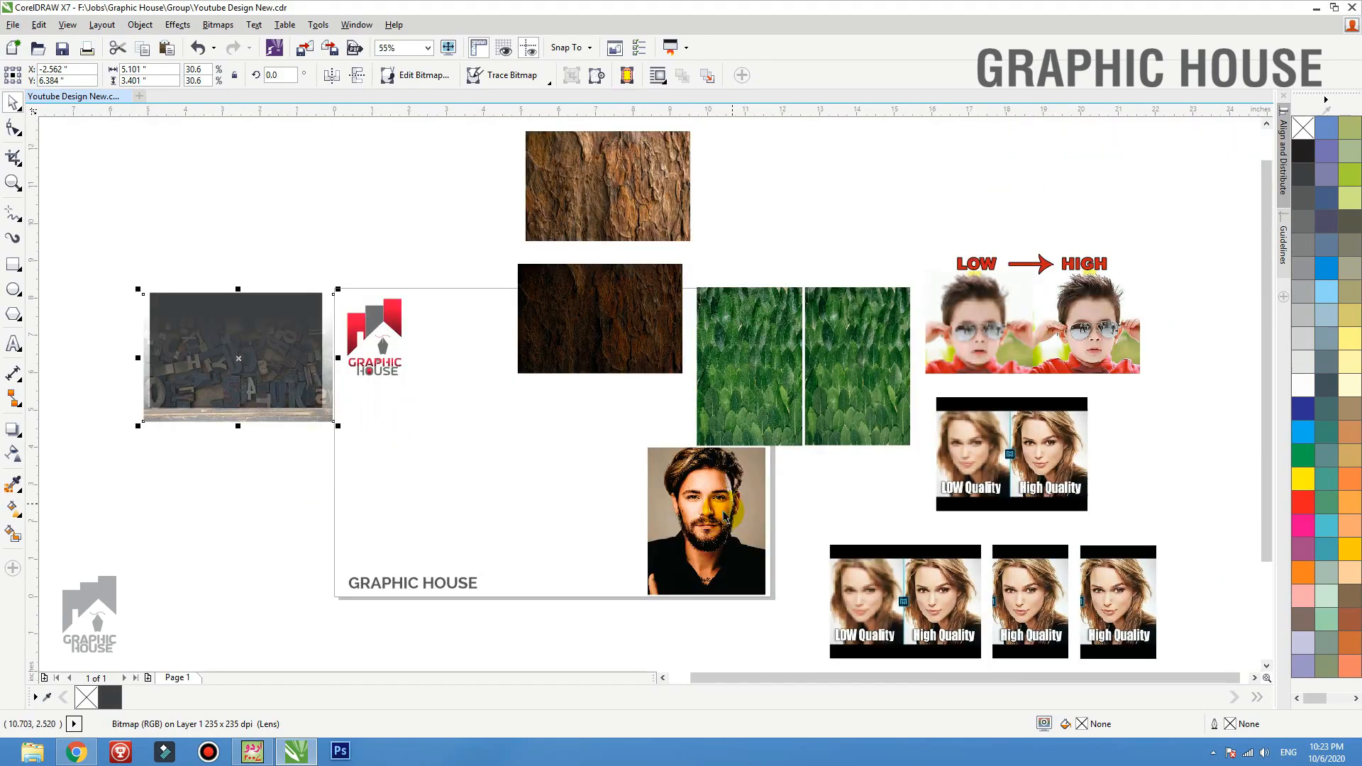
Move the bearded man's portrait to about X 7.579, Y 2.194 in and place a duplicate at about X 3.948, Y 3.487 in.
{"action": "left_click", "coordinate": [647, 505]}
{"action": "left_click_drag", "start_coordinate": [647, 505], "coordinate": [587, 507]}
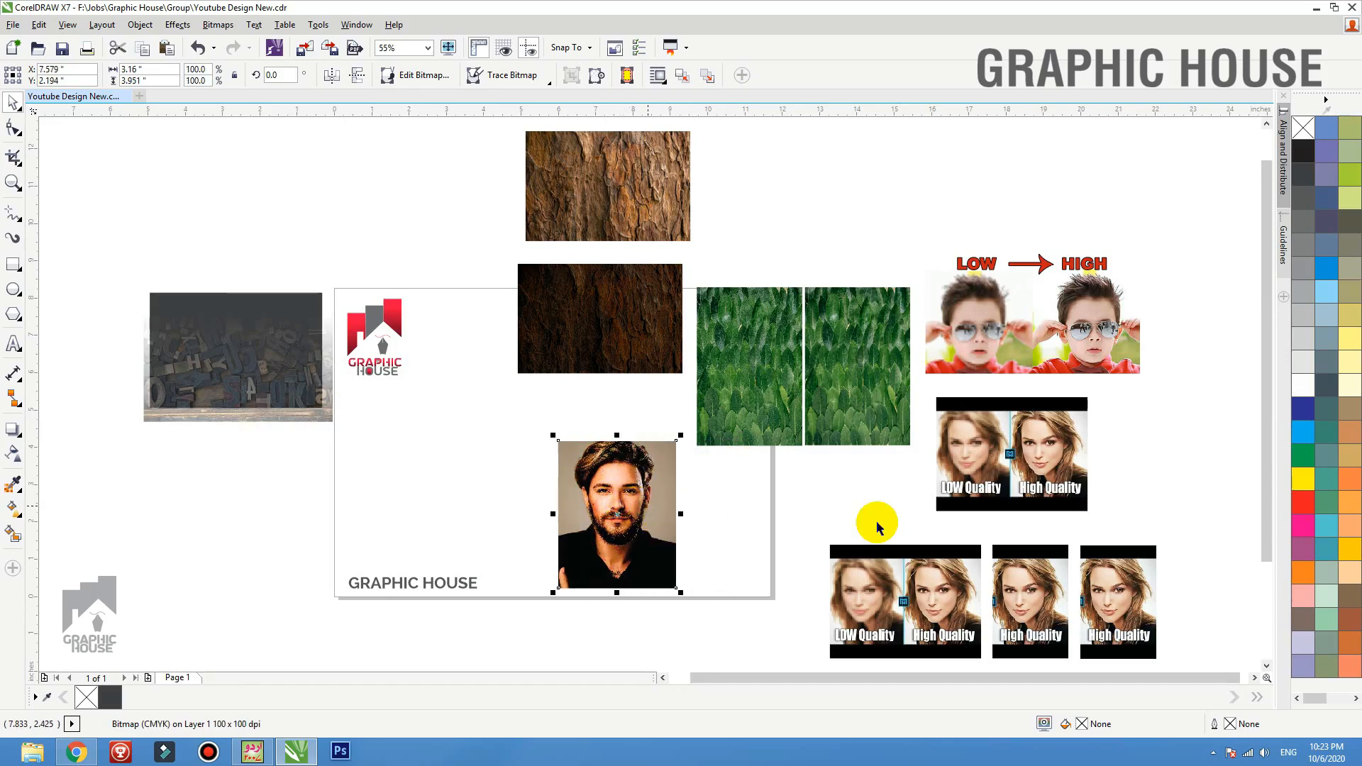
{"action": "left_click", "coordinate": [395, 517]}
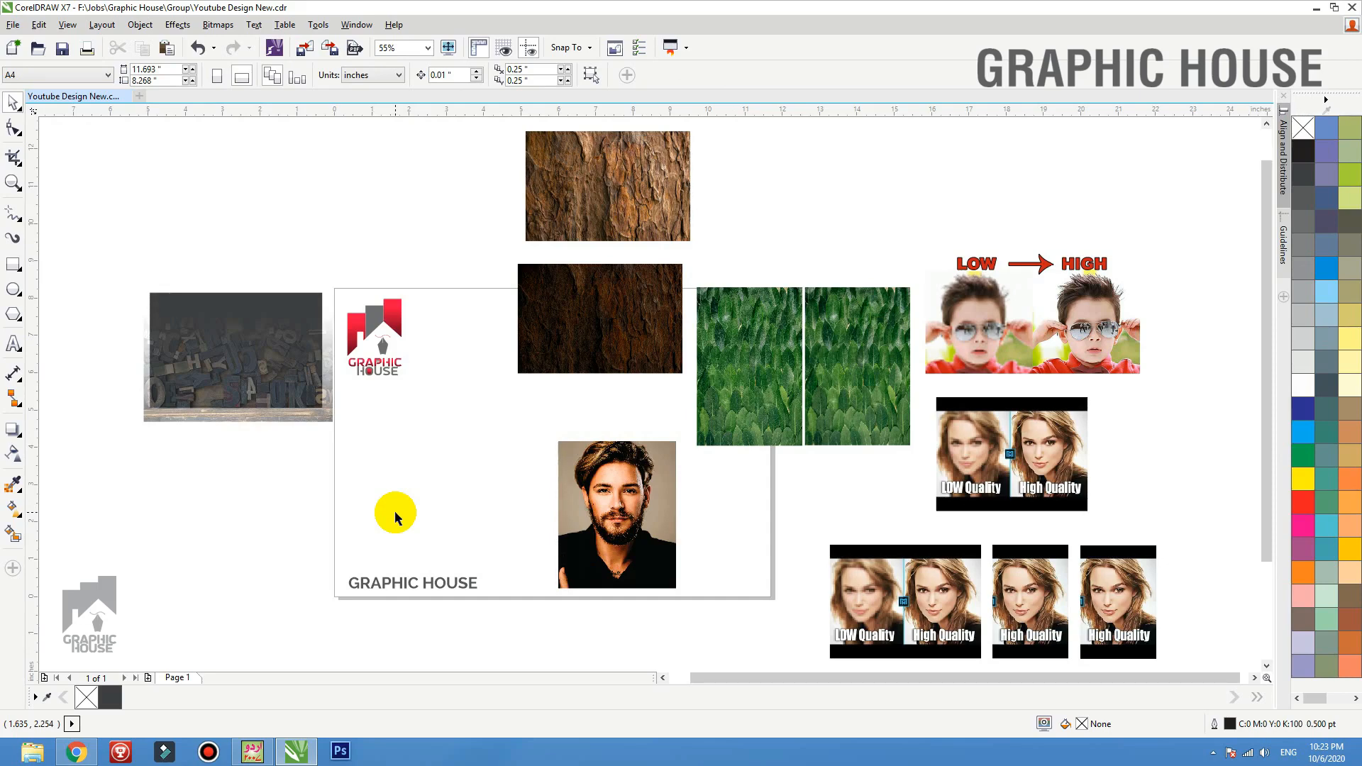
{"action": "left_click", "coordinate": [617, 516]}
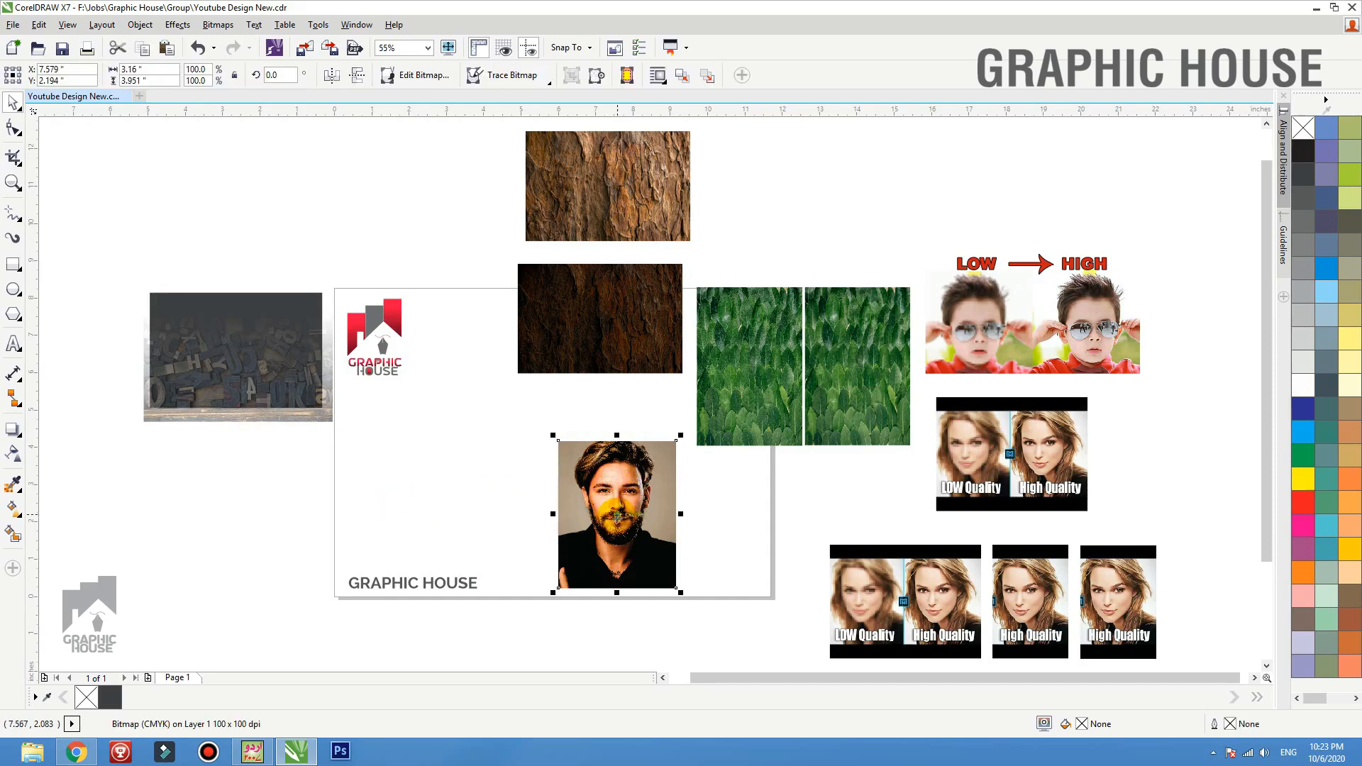
{"action": "left_click_drag", "start_coordinate": [621, 516], "coordinate": [486, 468]}
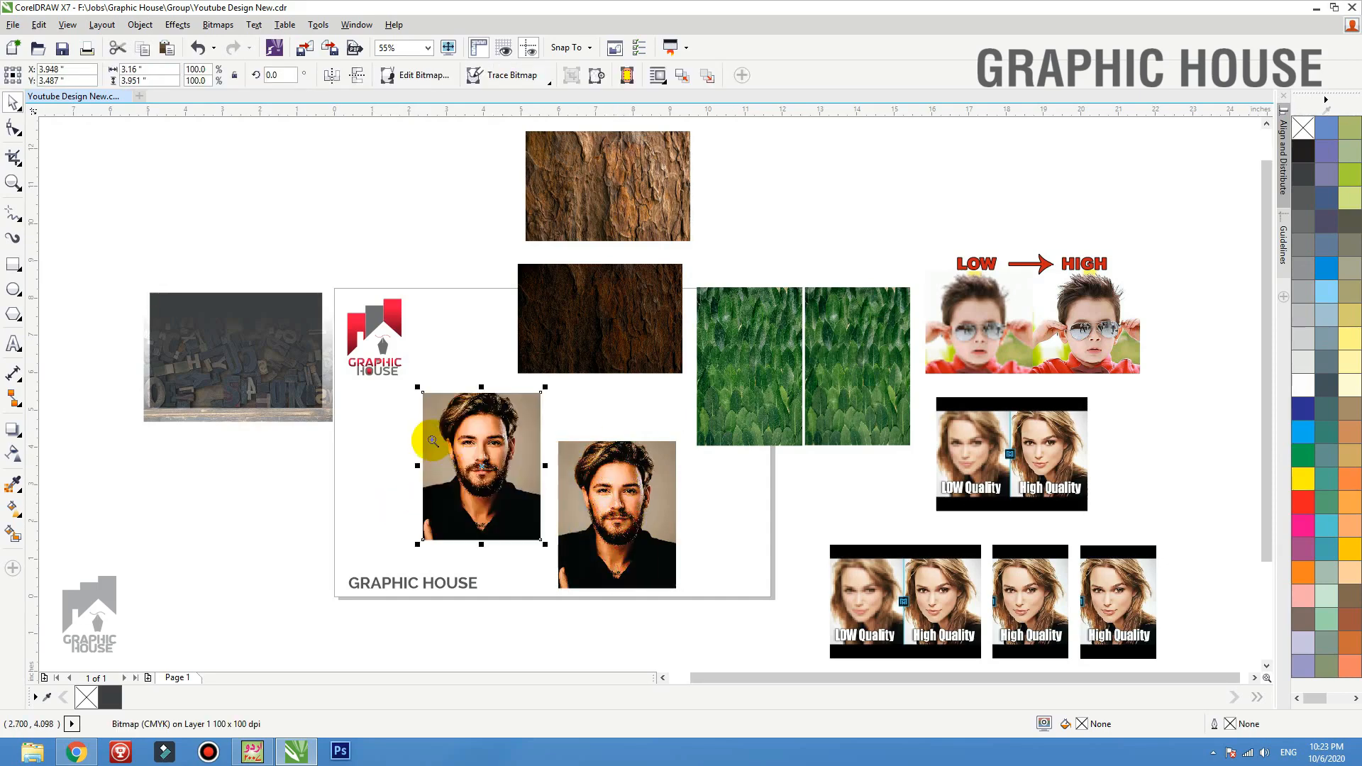
Convert the duplicate portrait to a 150 dpi bitmap in CMYK Color (32-bit) with anti-aliasing and a transparent background.
{"action": "scroll", "coordinate": [527, 527], "scroll_direction": "up", "scroll_amount": 6}
{"action": "scroll", "coordinate": [528, 527], "scroll_direction": "down", "scroll_amount": 2}
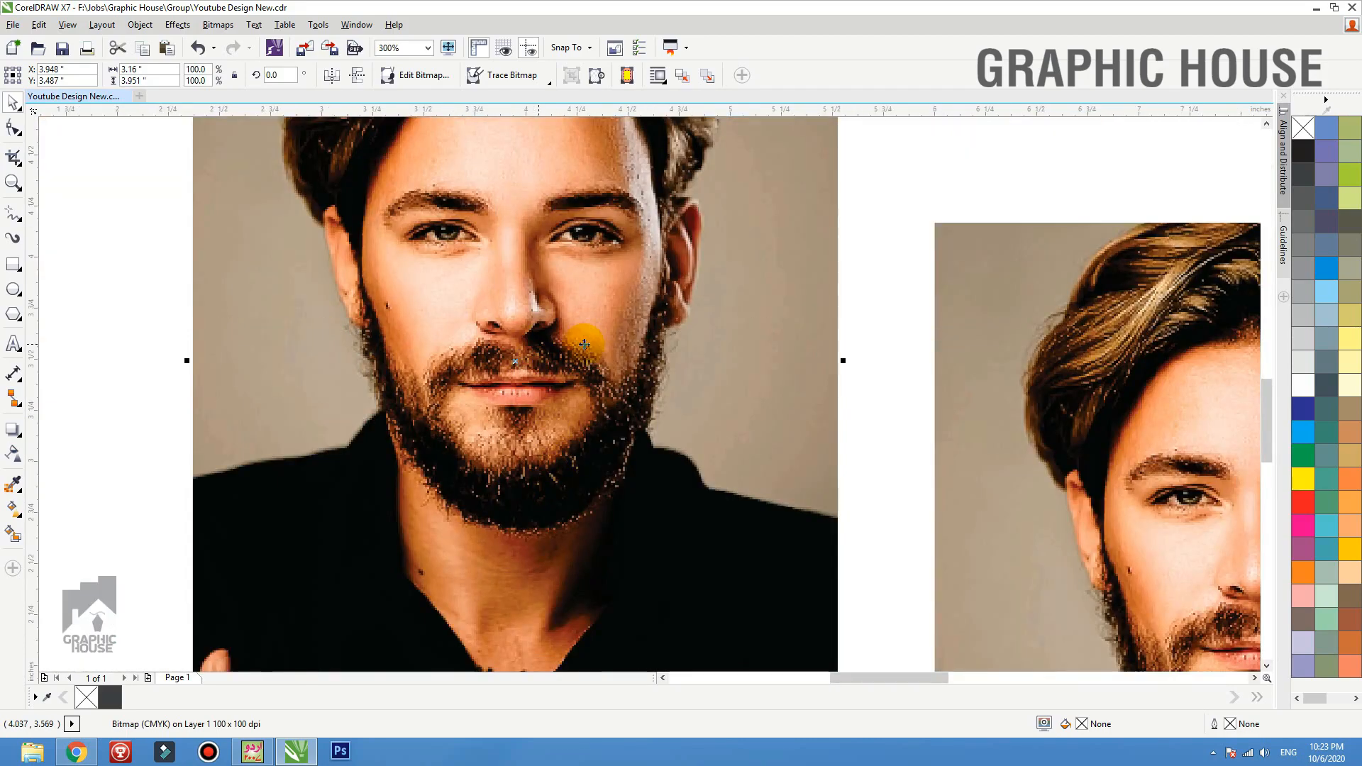
{"action": "left_click", "coordinate": [212, 25]}
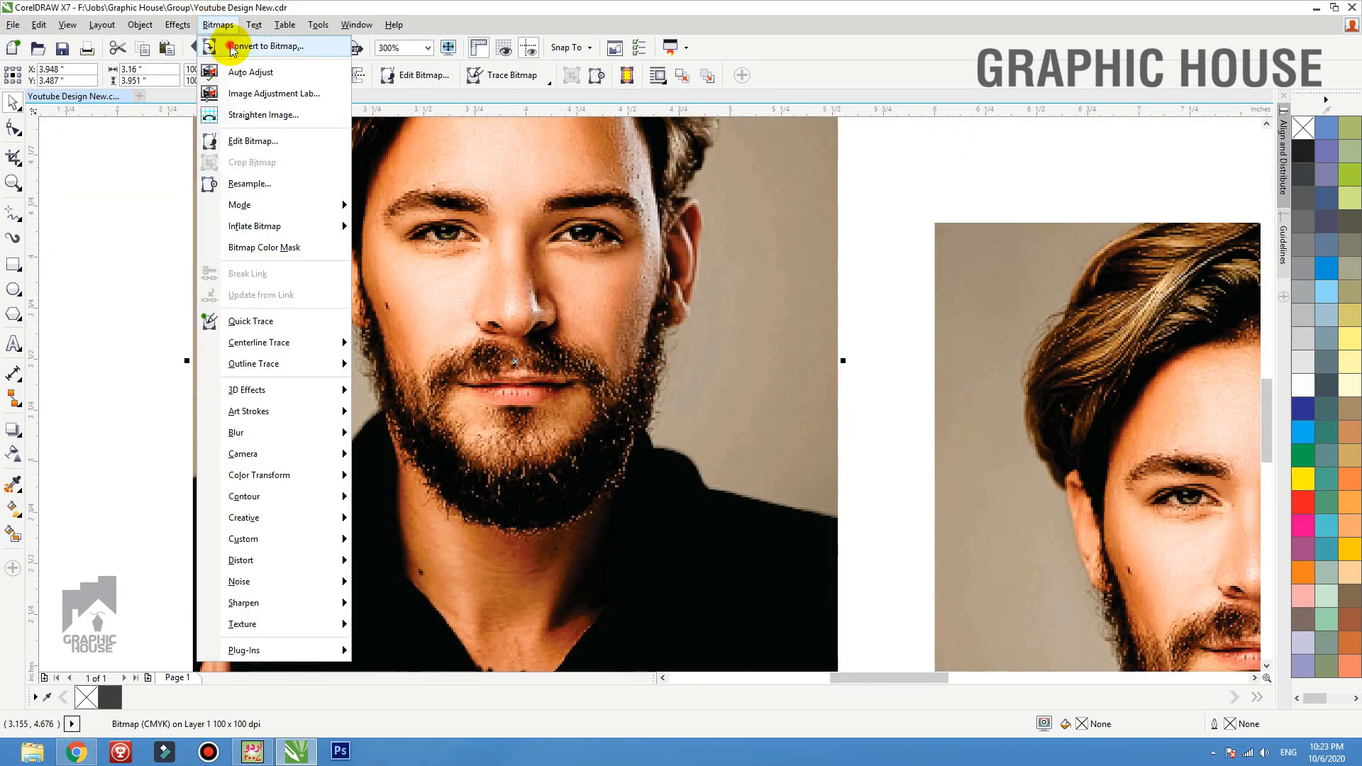
{"action": "left_click", "coordinate": [238, 46]}
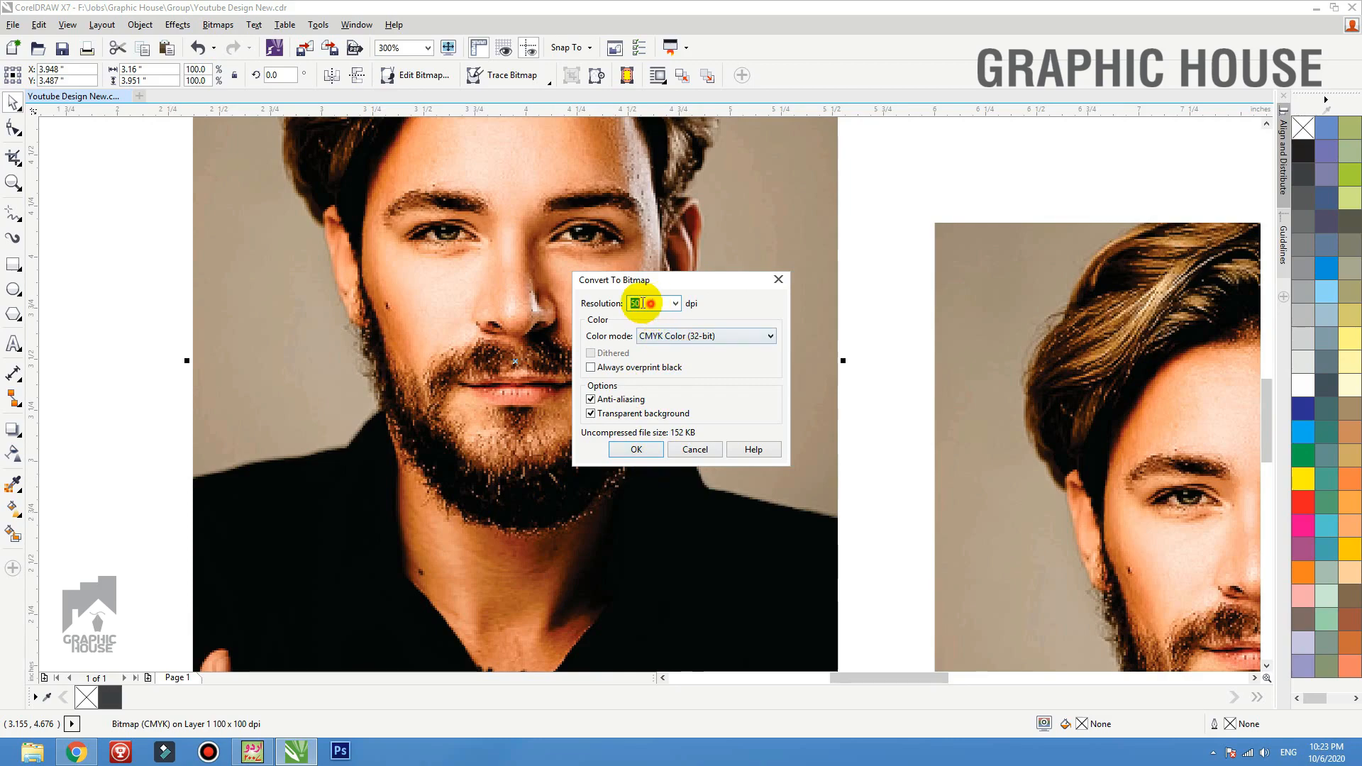
{"action": "type", "text": "150"}
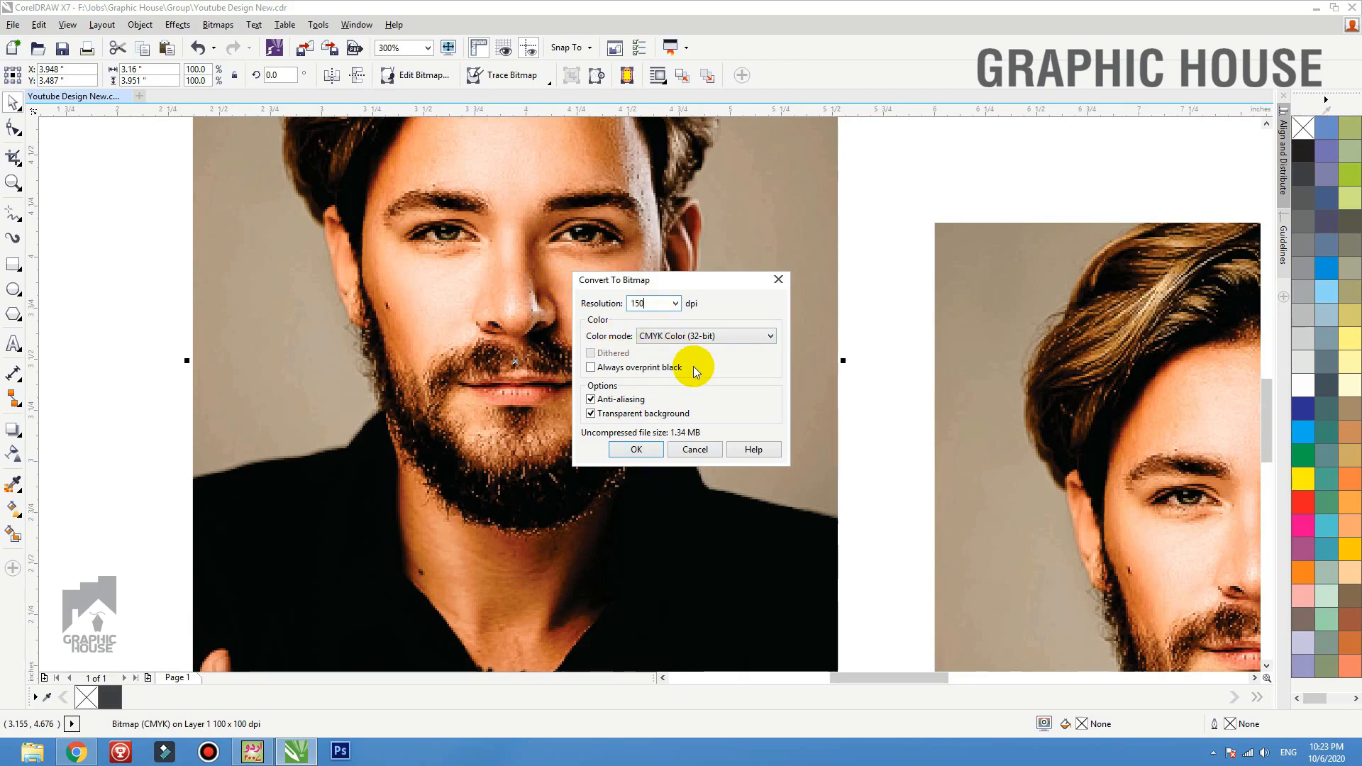
{"action": "left_click", "coordinate": [636, 449]}
Move the 150 dpi portrait beside the original, slightly overlapping it, at about X 5.08, Y 2.404 in.
{"action": "left_click_drag", "start_coordinate": [605, 418], "coordinate": [706, 544]}
{"action": "scroll", "coordinate": [744, 359], "scroll_direction": "down", "scroll_amount": 1}
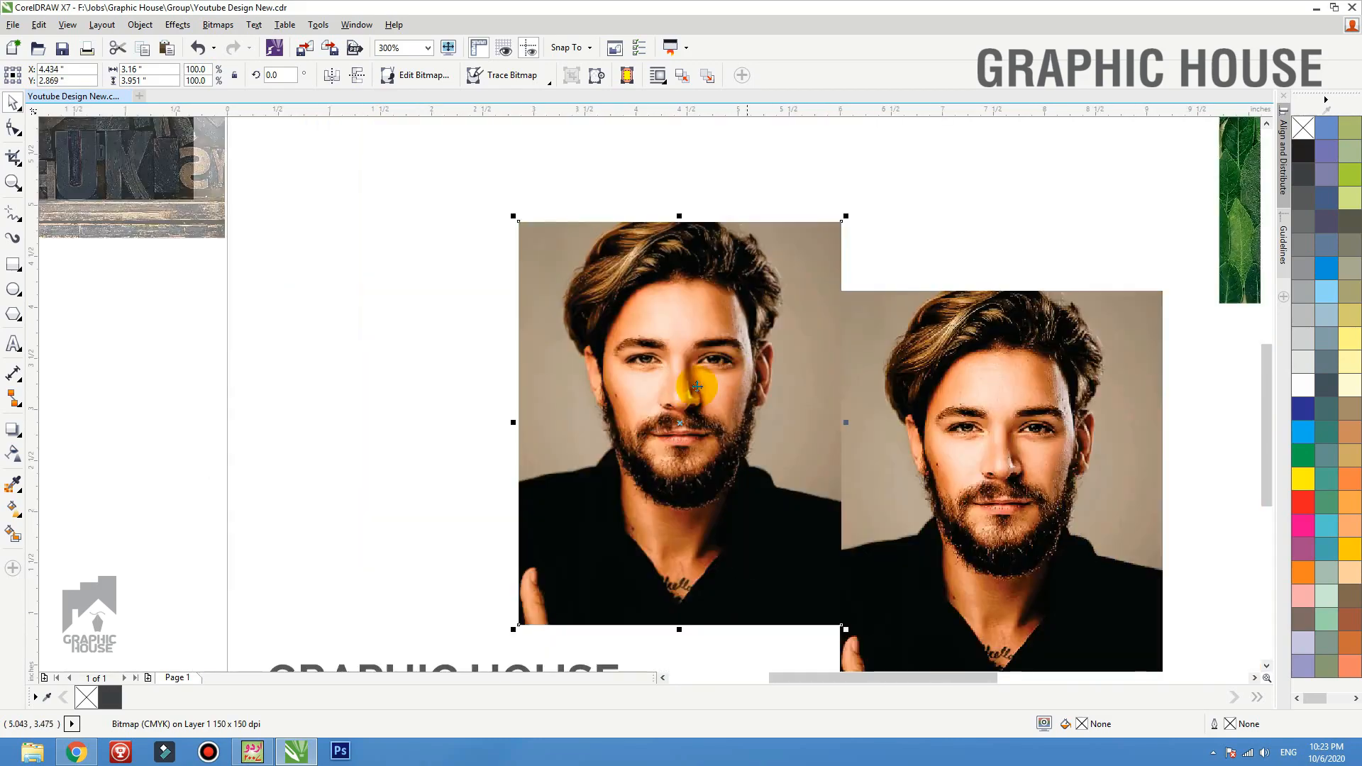
{"action": "left_click_drag", "start_coordinate": [695, 390], "coordinate": [768, 438]}
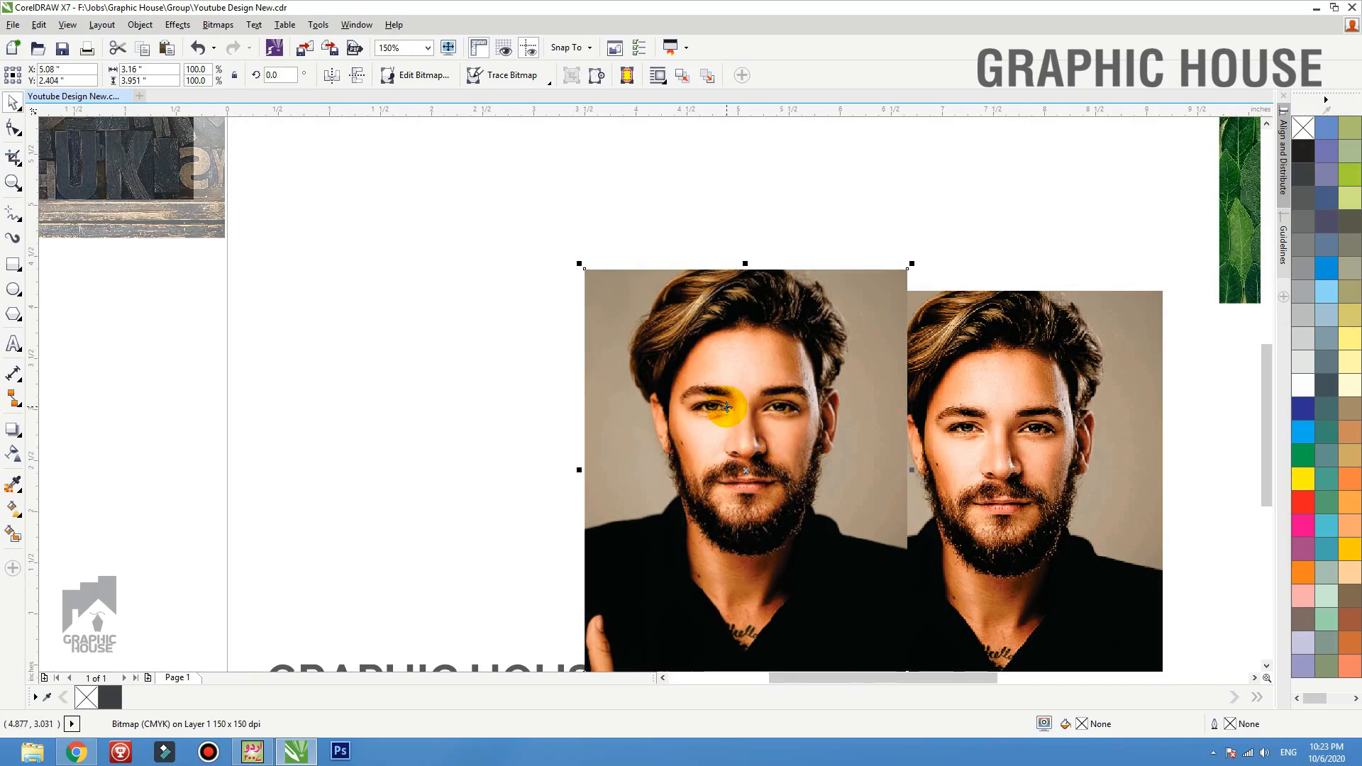
Compare the two bearded man portraits up close and move the 150 dpi copy clear of the original, leaving a narrow gap.
{"action": "key", "text": "F2"}
{"action": "left_click_drag", "start_coordinate": [713, 358], "coordinate": [899, 511]}
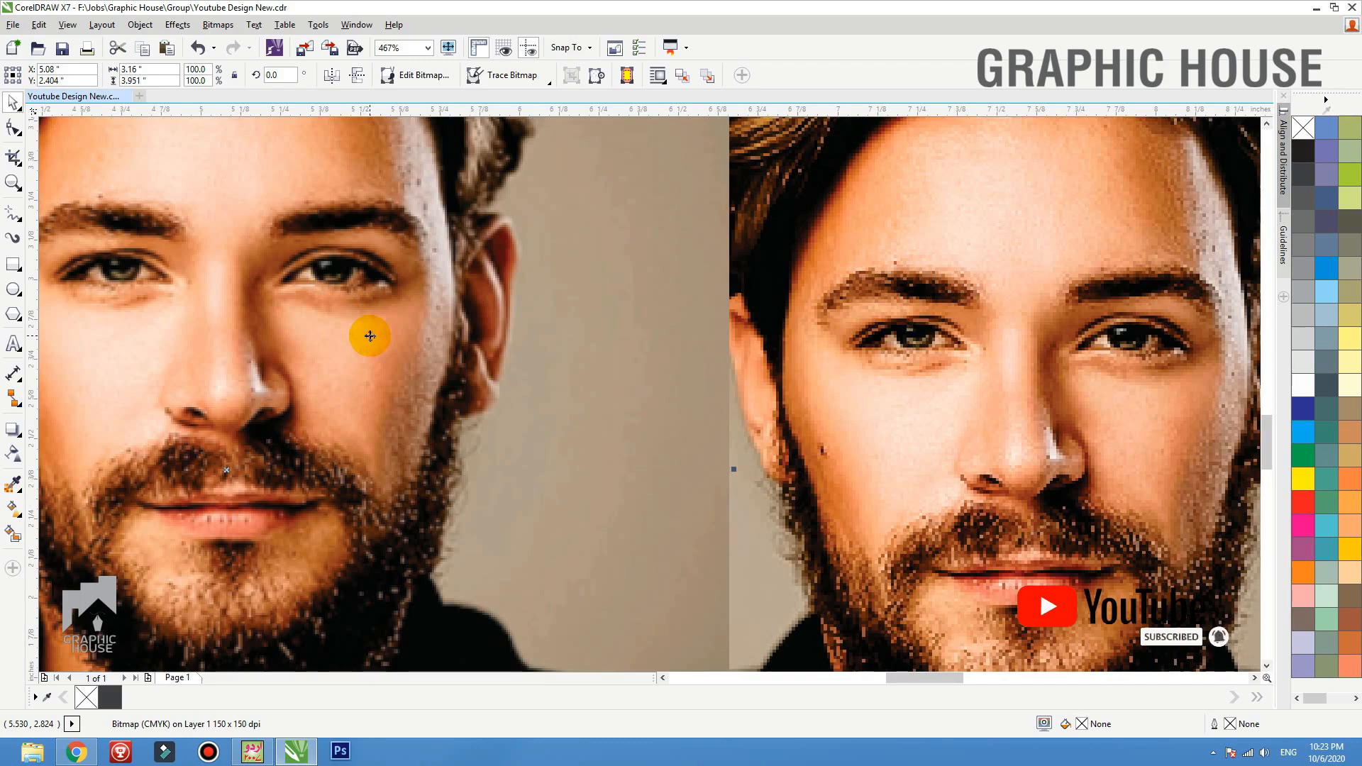
{"action": "scroll", "coordinate": [807, 317], "scroll_direction": "down", "scroll_amount": 1}
{"action": "left_click_drag", "start_coordinate": [634, 318], "coordinate": [527, 301]}
{"action": "scroll", "coordinate": [527, 301], "scroll_direction": "down", "scroll_amount": 1}
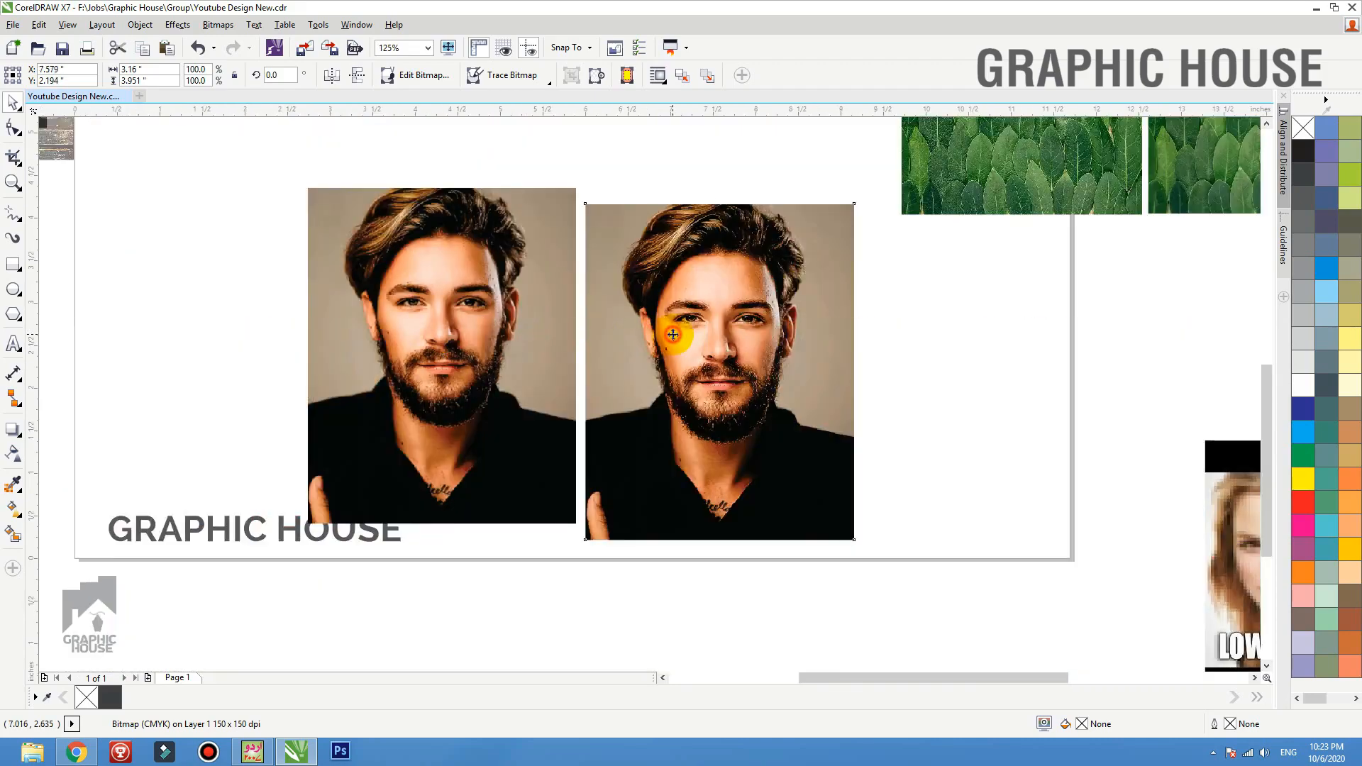
Align the centers of both portraits horizontally and move the pair up to about X 5.998, Y 2.661 in.
{"action": "left_click", "coordinate": [762, 342], "text": "shift"}
{"action": "key", "text": "e"}
{"action": "left_click_drag", "start_coordinate": [762, 341], "coordinate": [766, 302]}
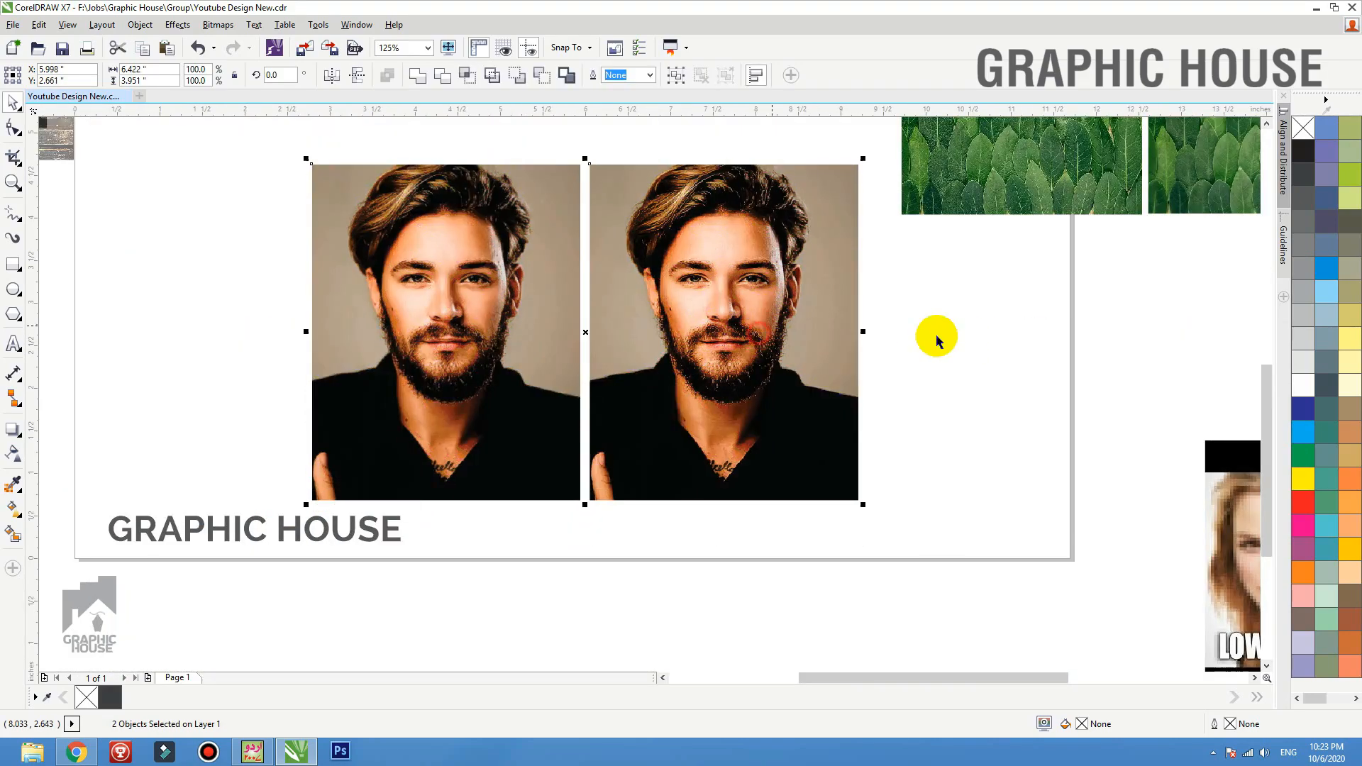
{"action": "left_click", "coordinate": [935, 333]}
{"action": "key", "text": "F4"}
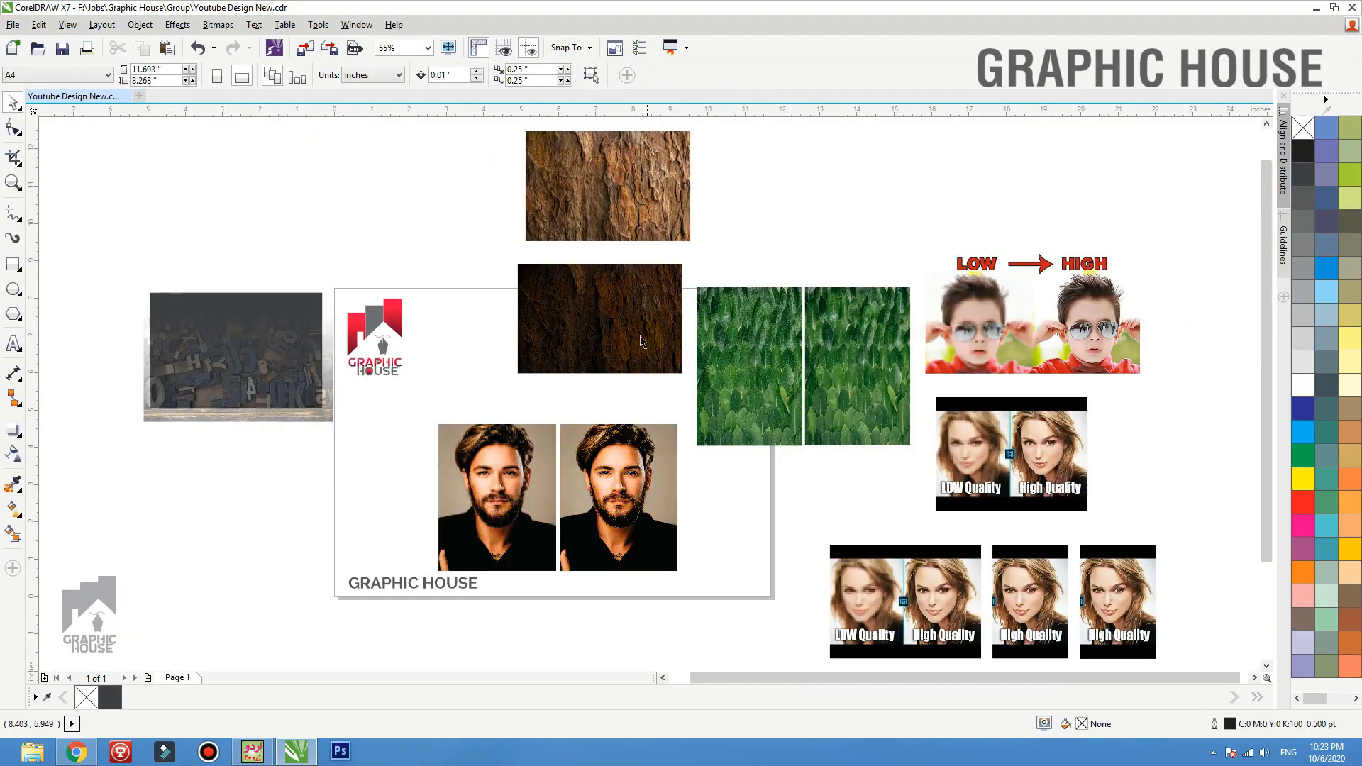
Apply Color Balance to the dark tree bark photo with Cyan–Red -71, Magenta–Green 56 and Yellow–Blue -61.
{"action": "left_click", "coordinate": [649, 307]}
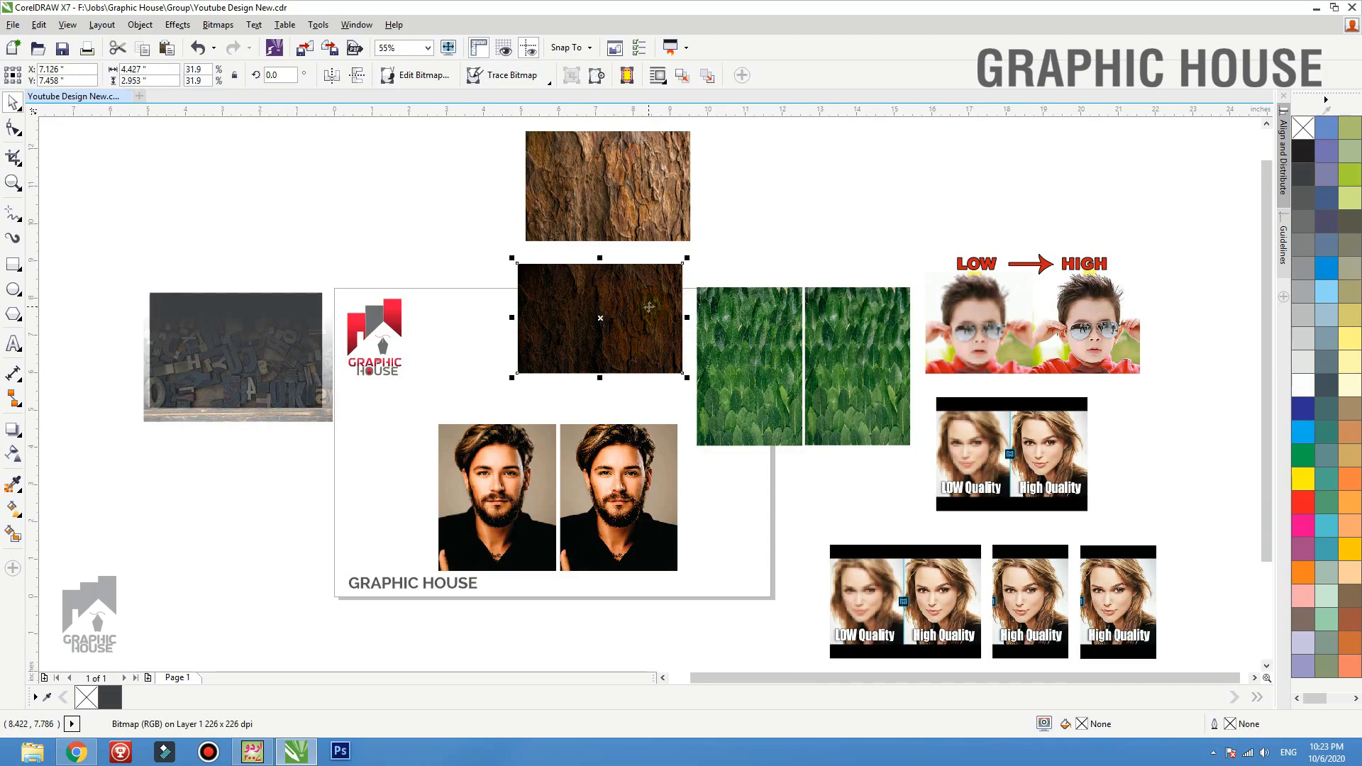
{"action": "key", "text": "ctrl+shift+b"}
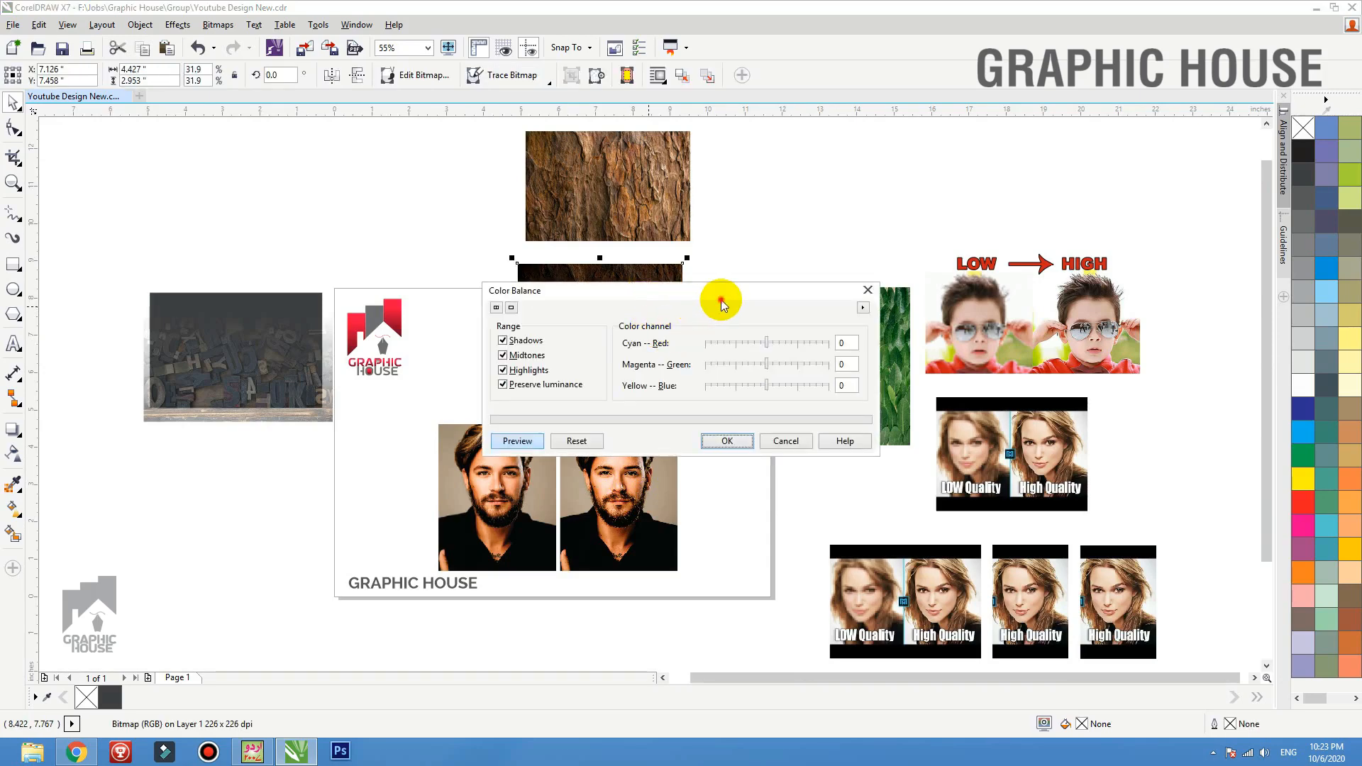
{"action": "left_click_drag", "start_coordinate": [744, 297], "coordinate": [936, 78]}
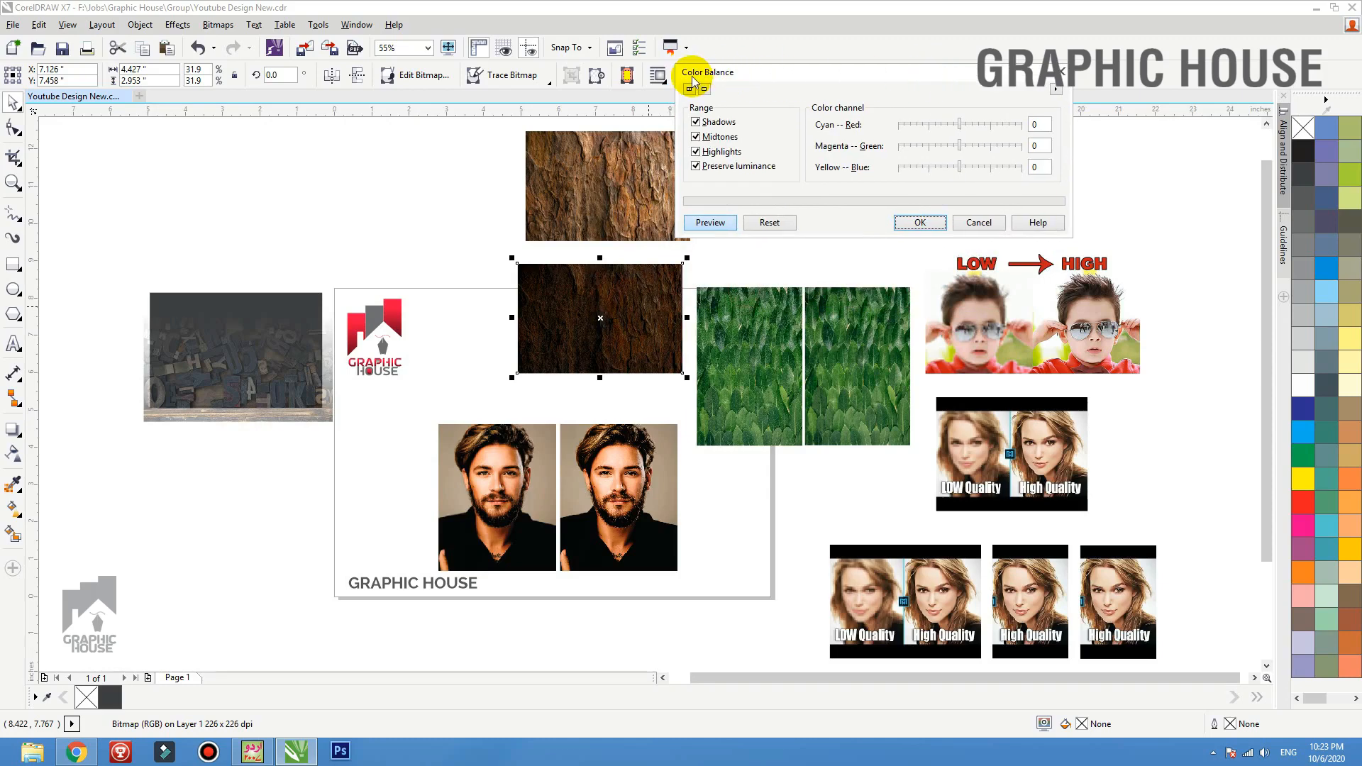
{"action": "left_click_drag", "start_coordinate": [932, 171], "coordinate": [914, 125]}
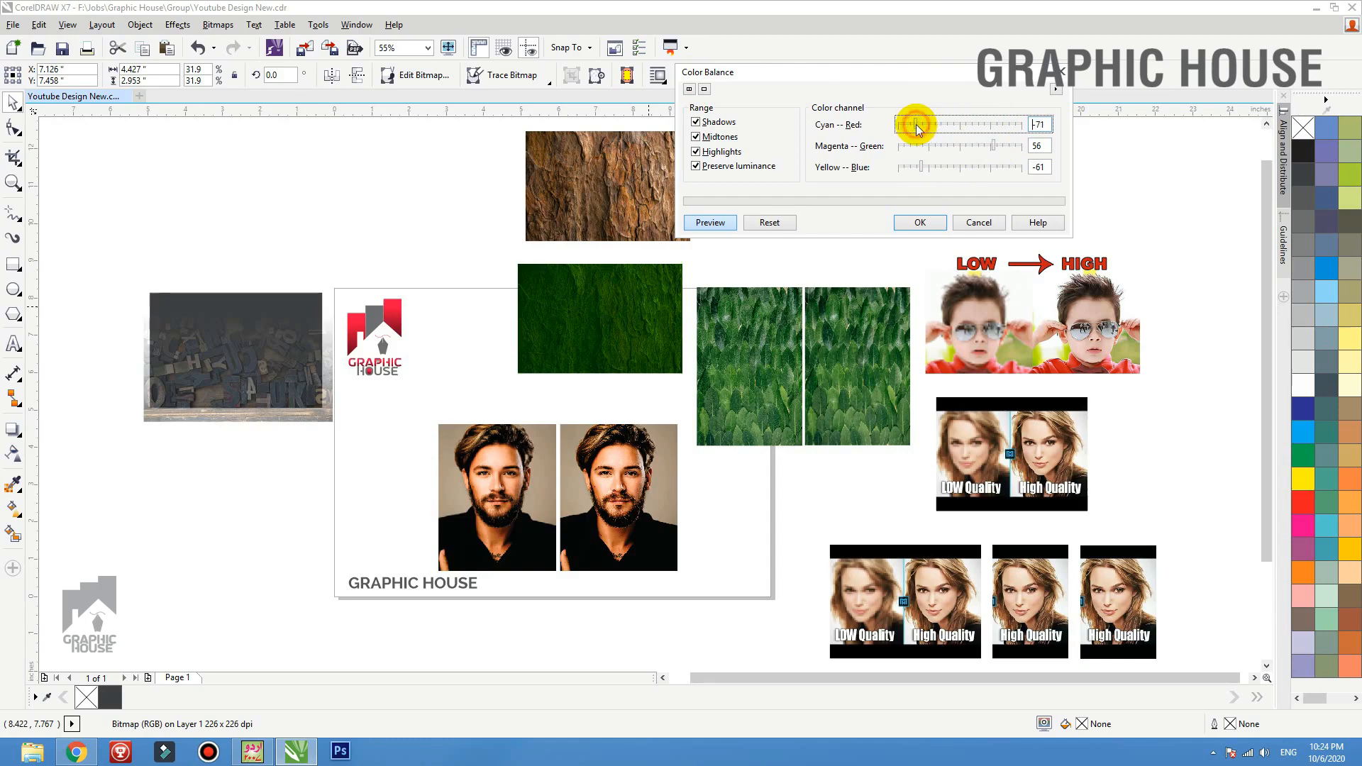
{"action": "left_click", "coordinate": [920, 222]}
{"action": "key", "text": "F2"}
{"action": "left_click_drag", "start_coordinate": [739, 241], "coordinate": [480, 379]}
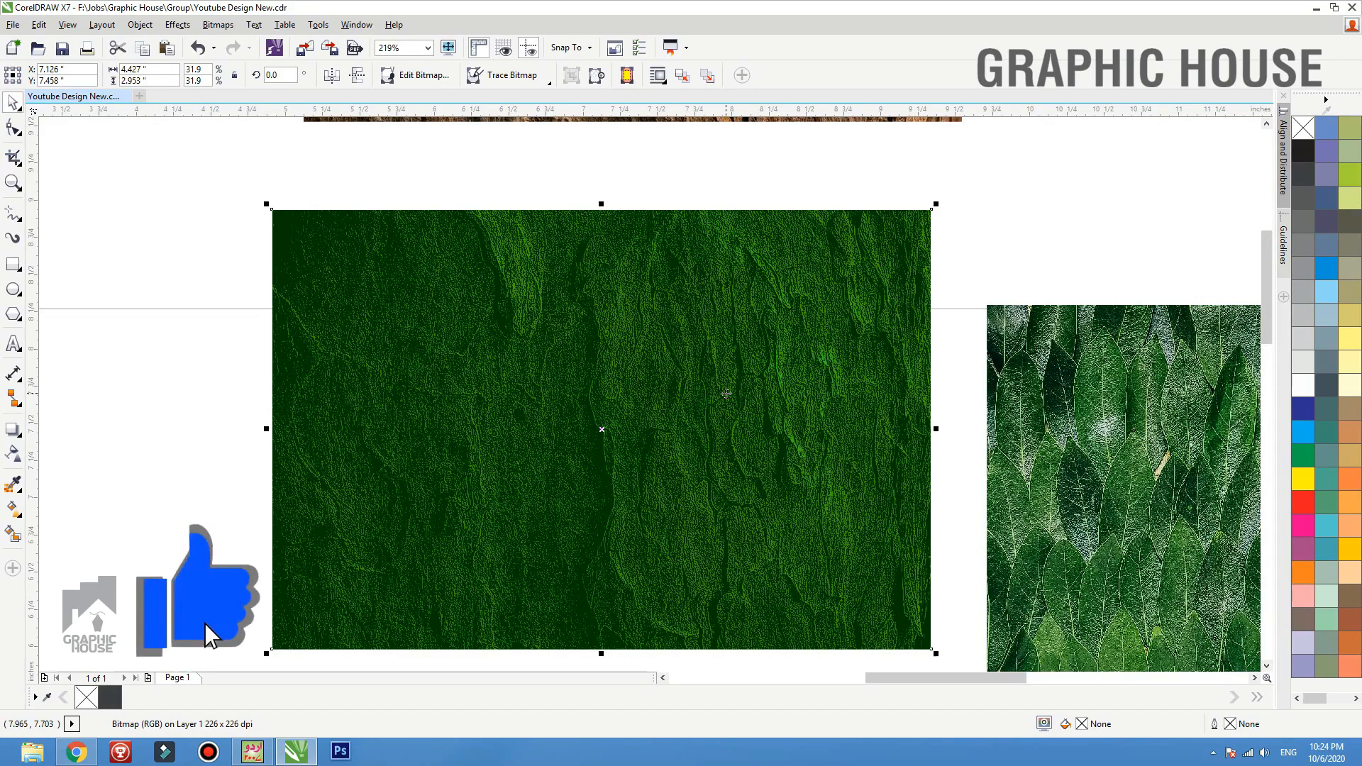
Move the semi-transparent wooden letters photo partly off the dark rectangle, to about X -3.513, Y 5.3 in.
{"action": "key", "text": "F4"}
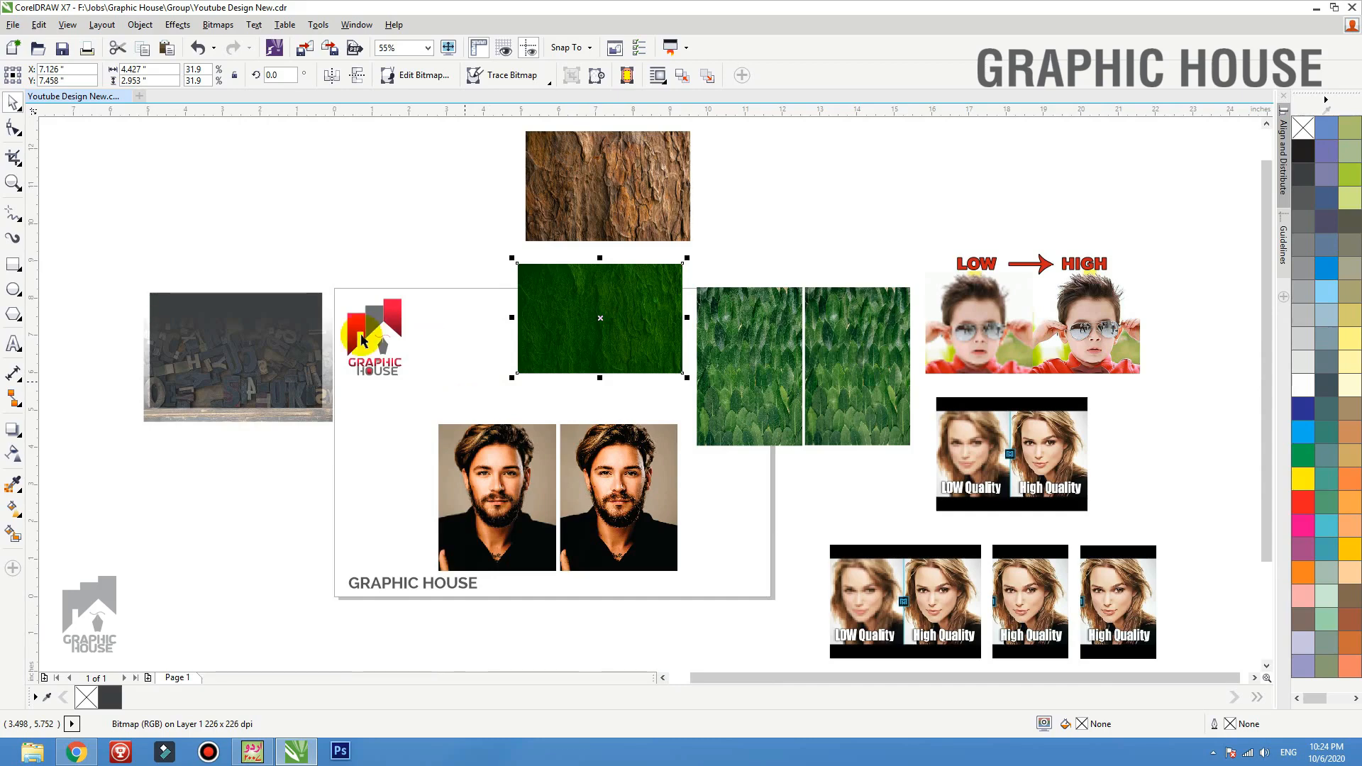
{"action": "left_click_drag", "start_coordinate": [272, 404], "coordinate": [237, 444]}
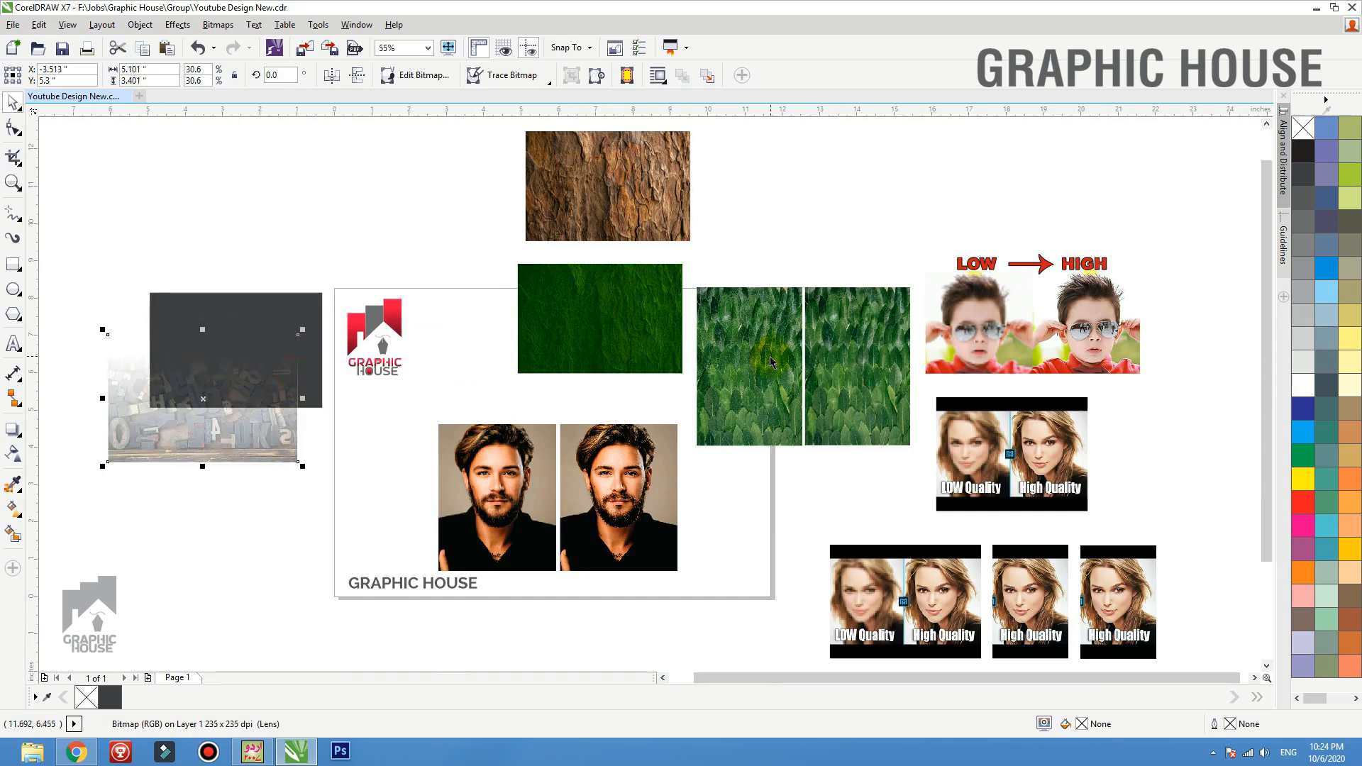